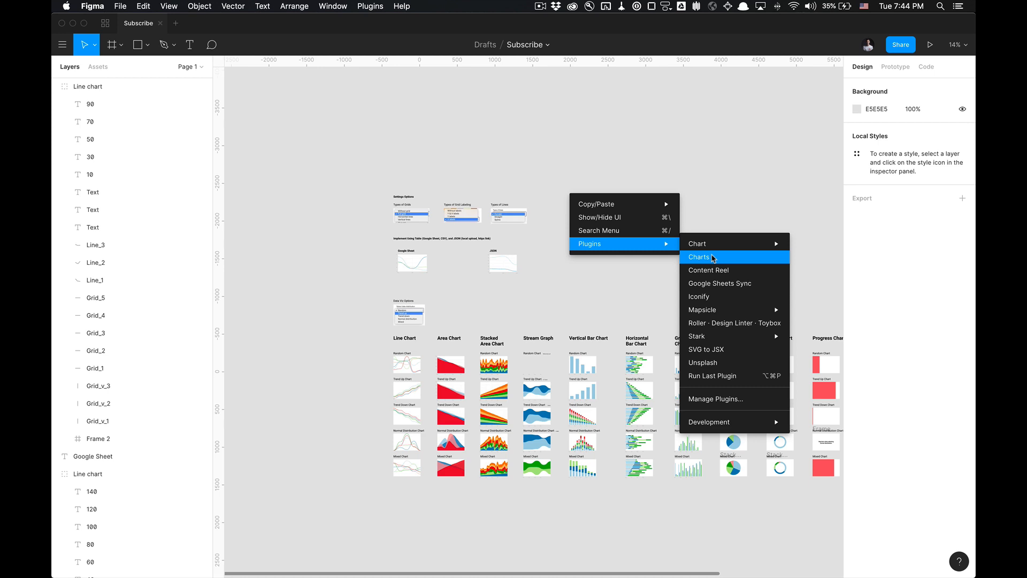
mouse_move(734, 241)
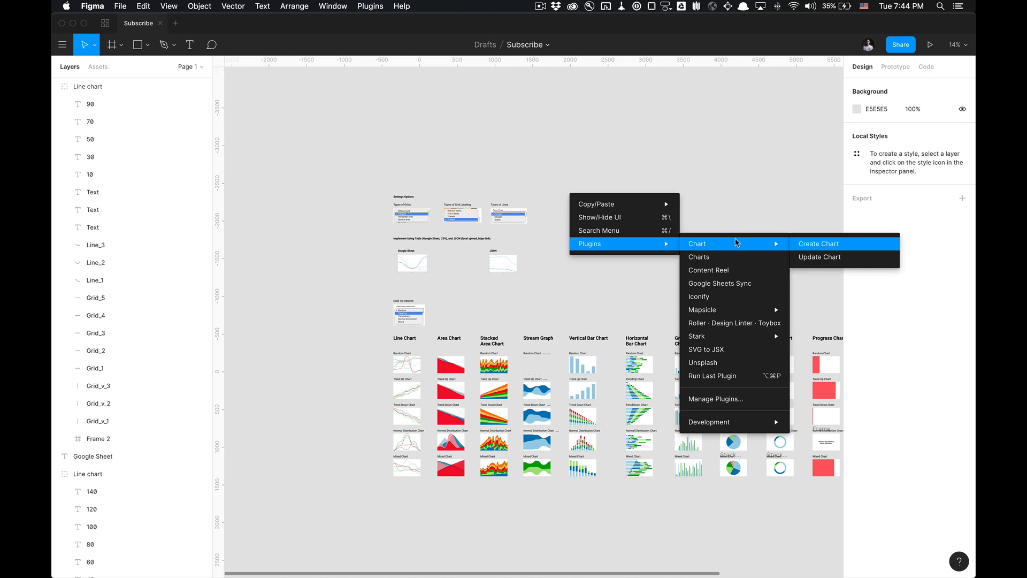
left_click(725, 210)
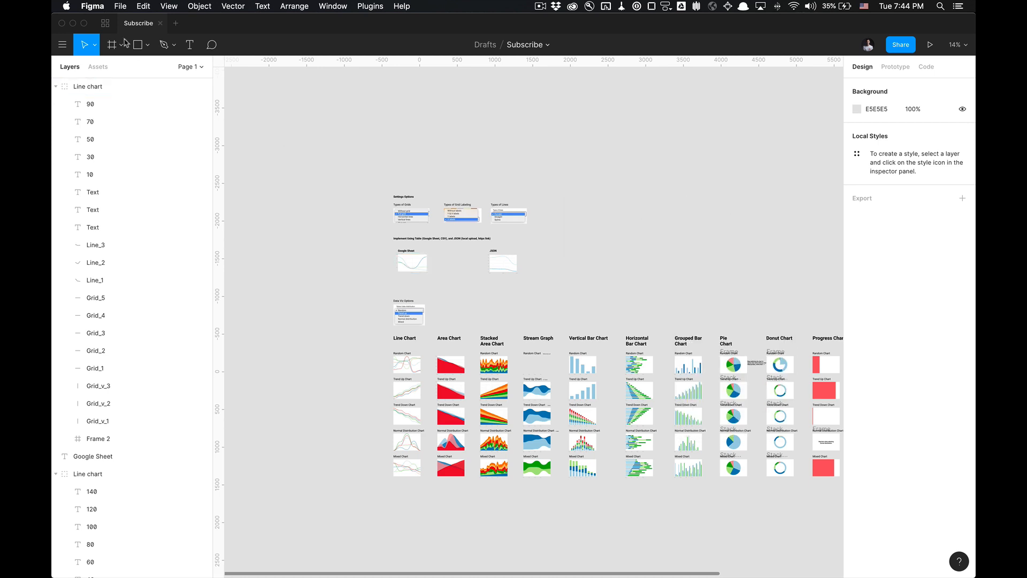
Review the Chart plugin's page, including its chart types, key features, pricing and version history.
left_click(107, 24)
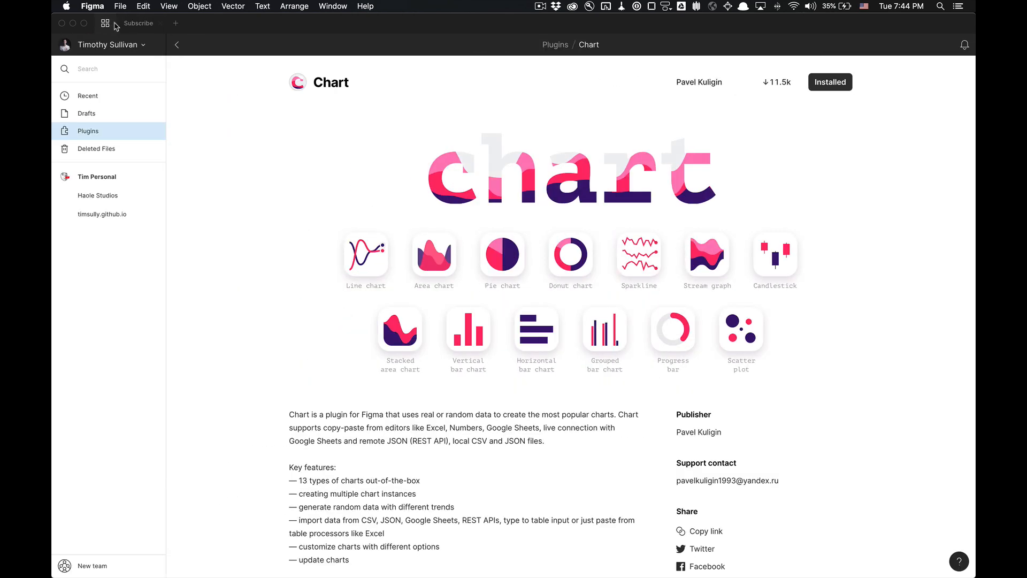
scroll(457, 164, "down", 10)
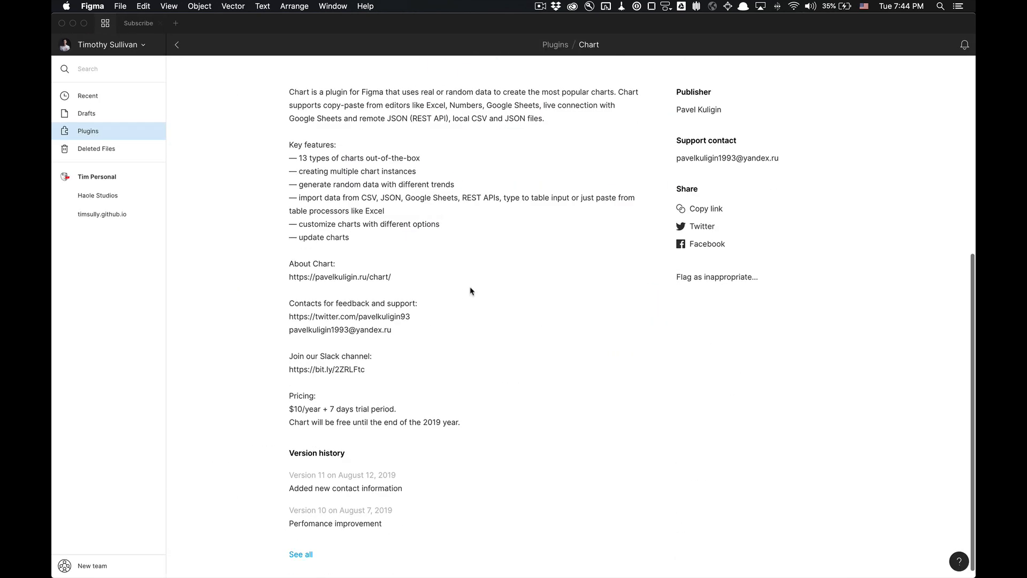
scroll(470, 290, "up", 10)
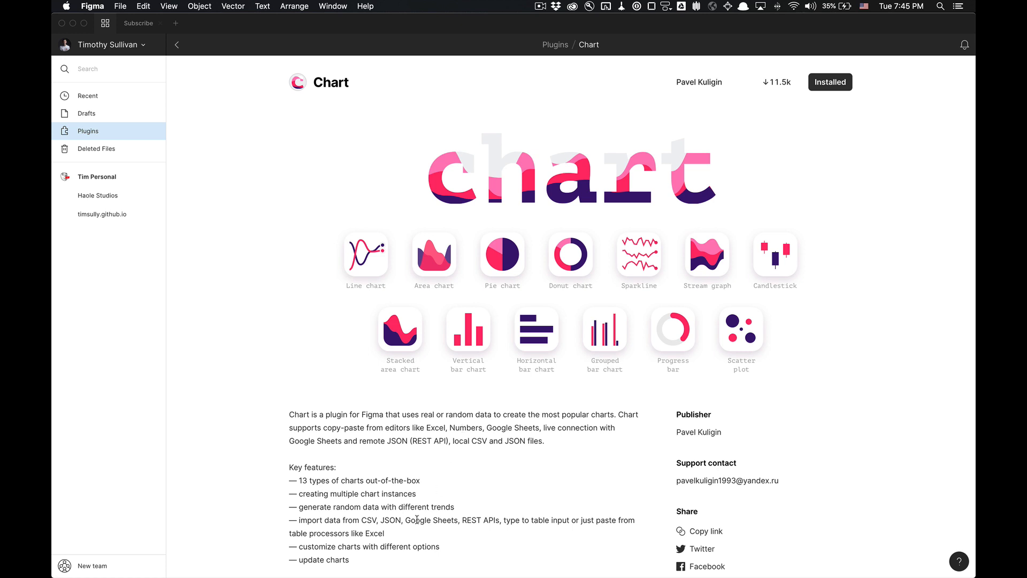
scroll(414, 535, "down", 1)
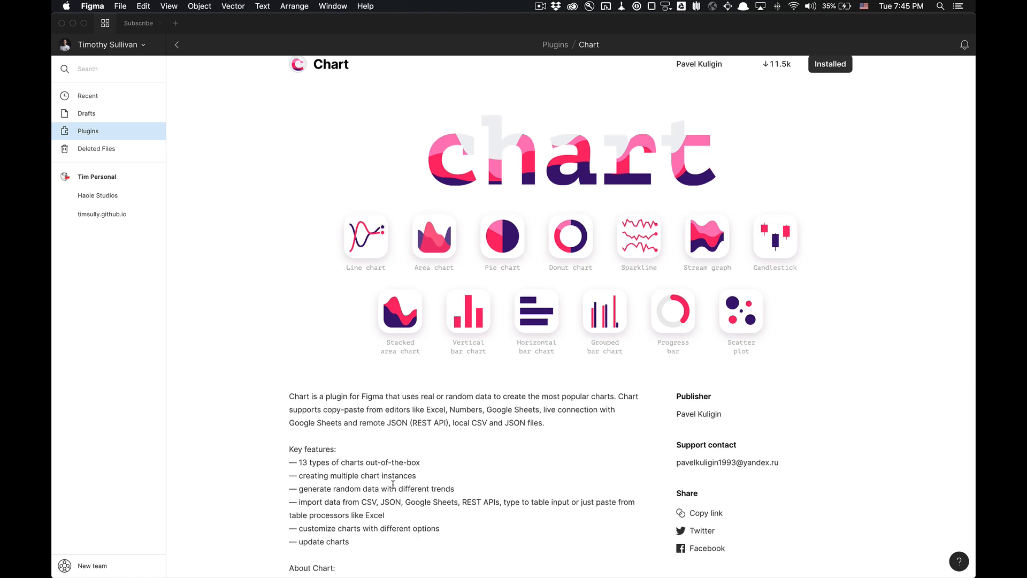
scroll(393, 485, "up", 1)
Return to the Subscribe file and launch the Chart plugin's Create Chart command, moving its window clear of the canvas samples.
left_click(136, 23)
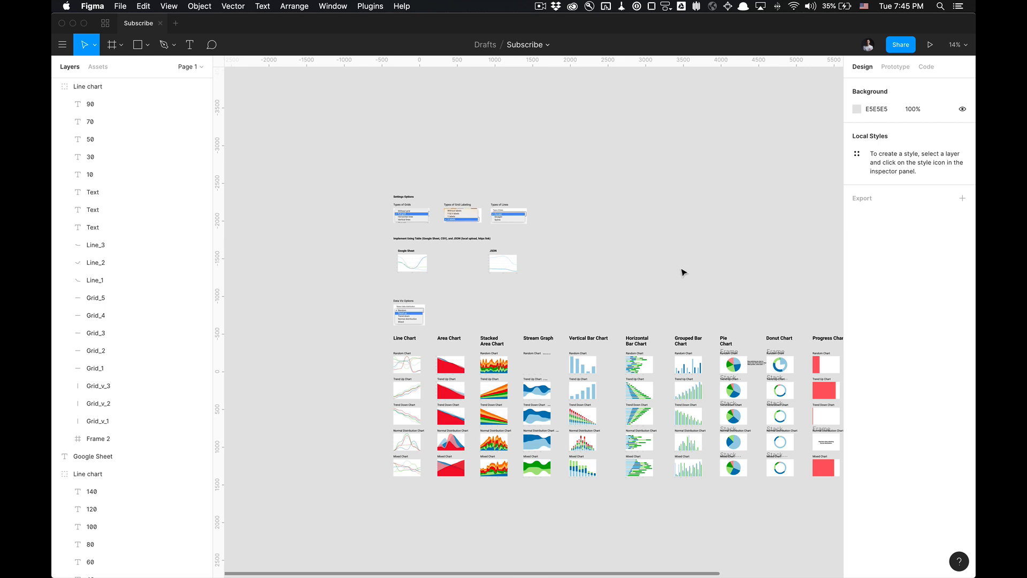
right_click(549, 290)
mouse_move(592, 336)
mouse_move(664, 339)
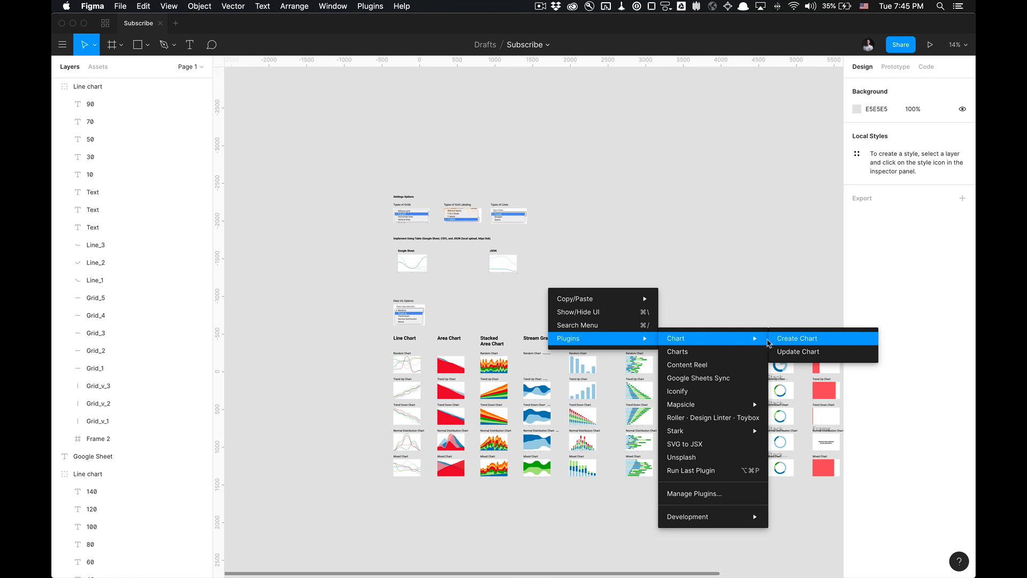
left_click(791, 341)
left_click_drag(485, 213, 707, 168)
Draw a frame about 342 × 292 in the empty area beside the JSON sample and generate a random line chart with 1 line and 5 points.
key("f")
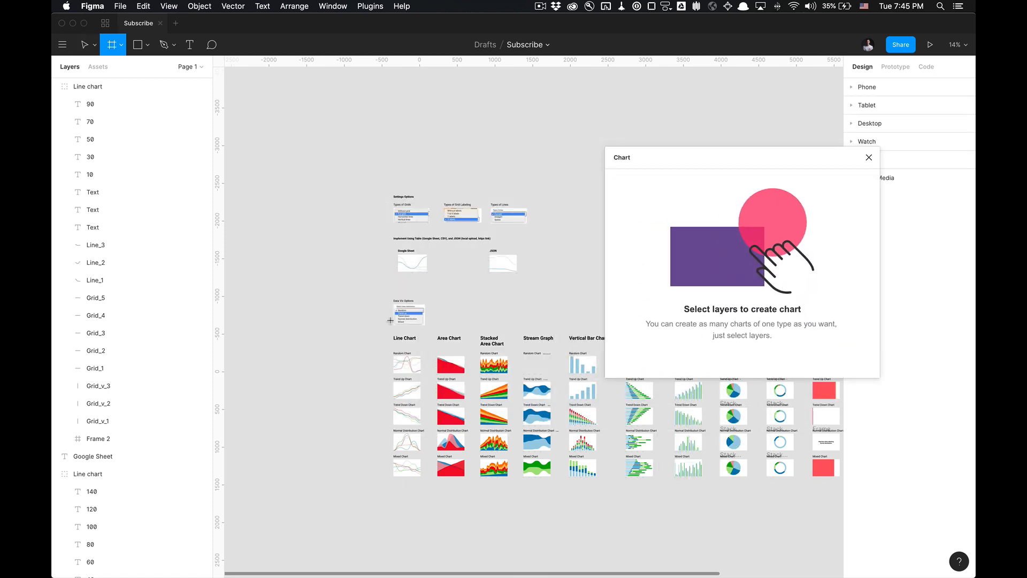
mouse_move(567, 261)
left_mouse_down()
mouse_move(601, 269)
mouse_move(598, 293)
mouse_move(593, 283)
left_mouse_up()
scroll(576, 240, "up", 2)
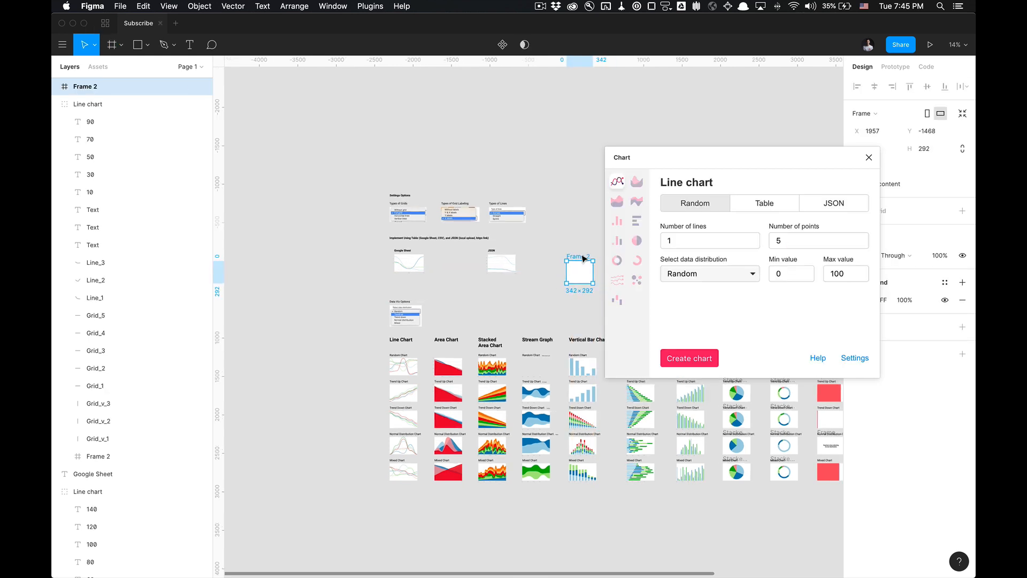
left_click_drag(575, 240, 460, 271)
scroll(502, 265, "up", 2)
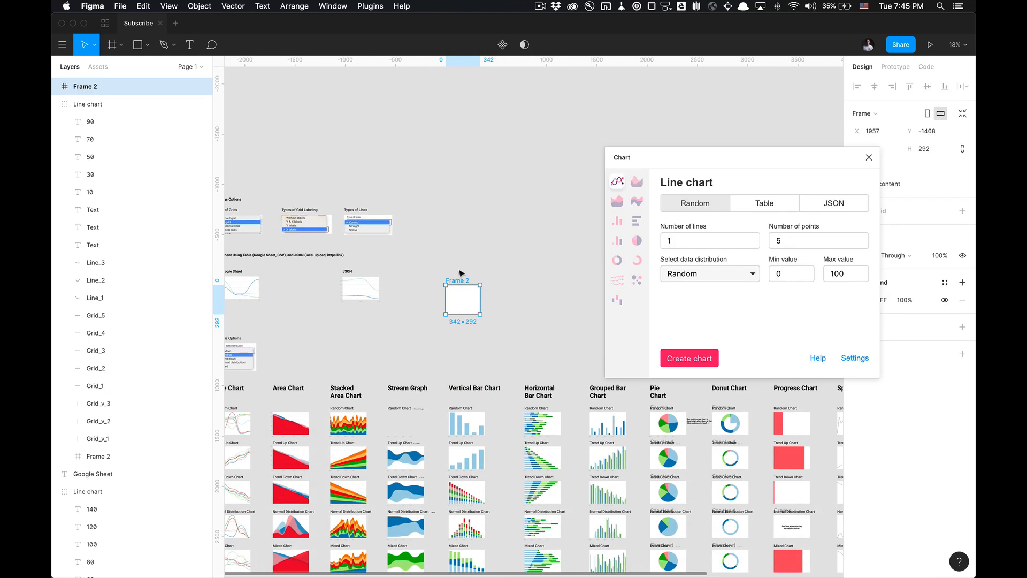
left_click(691, 358)
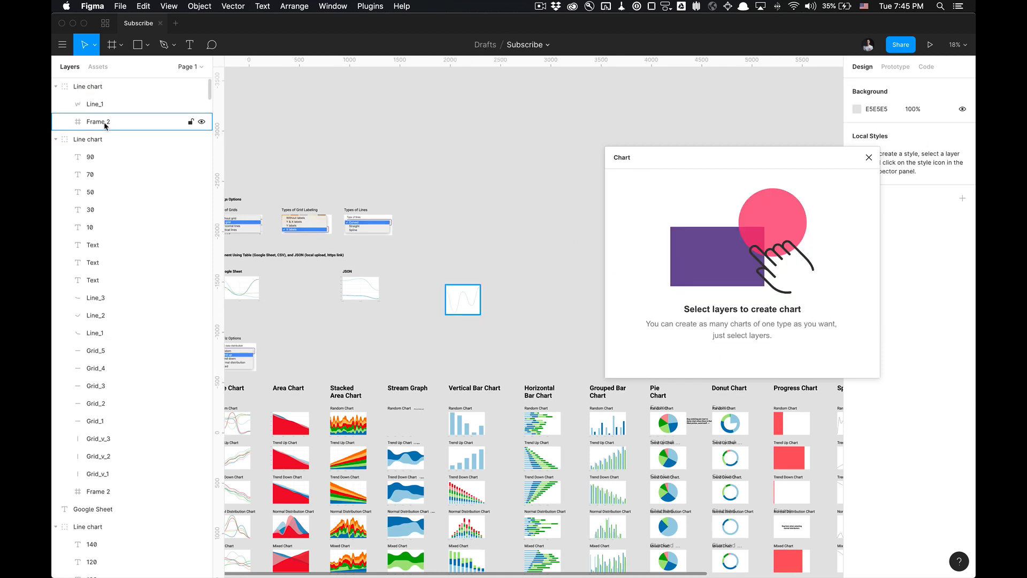
Select the newly generated line chart group to check its layers, and delete the chart.
left_click(111, 87)
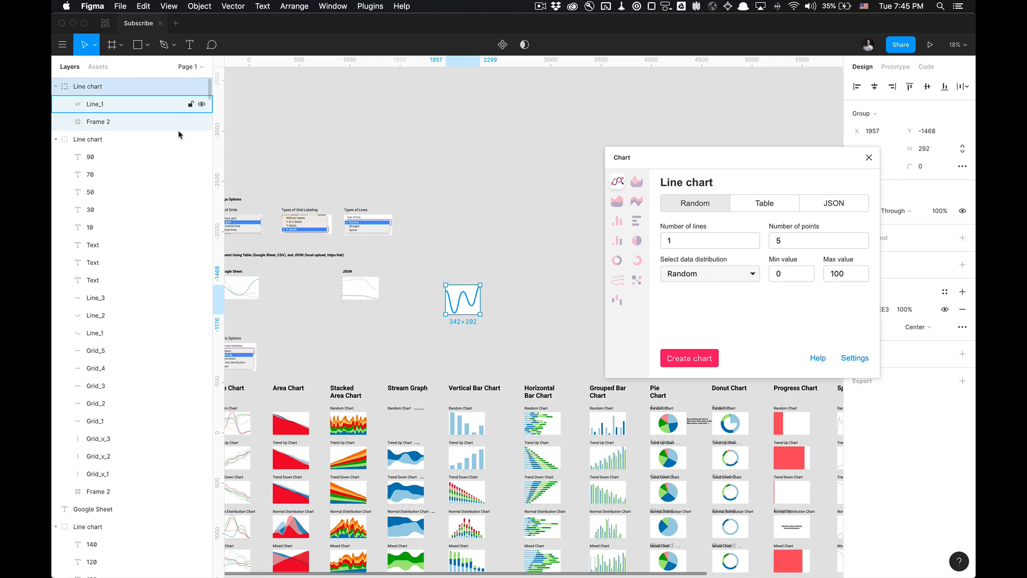
left_click(523, 310)
left_click(462, 304)
key("Delete")
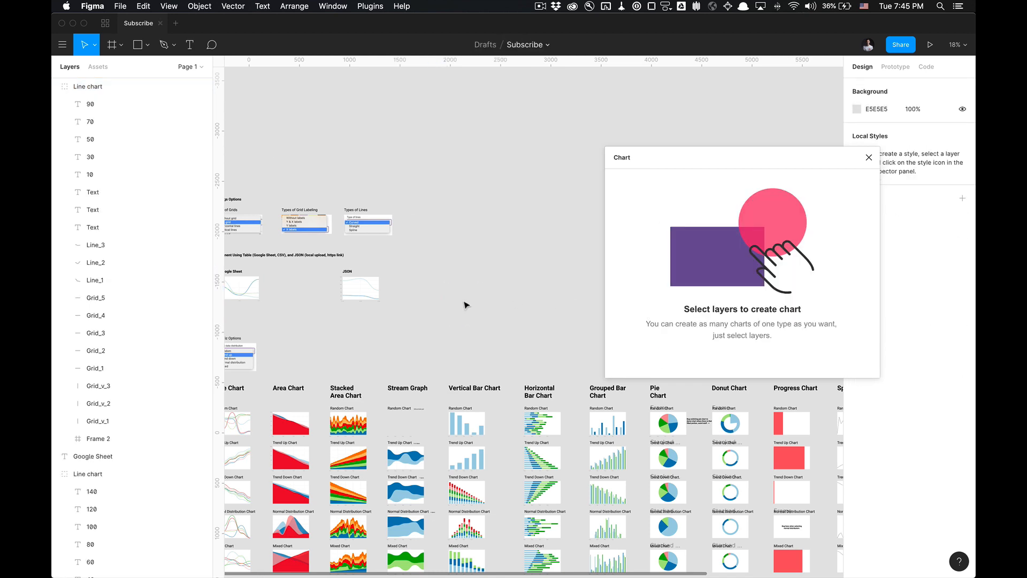
Look over the Stream Graph samples and their Random Chart label, and close the Chart plugin.
left_click_drag(437, 311, 454, 269)
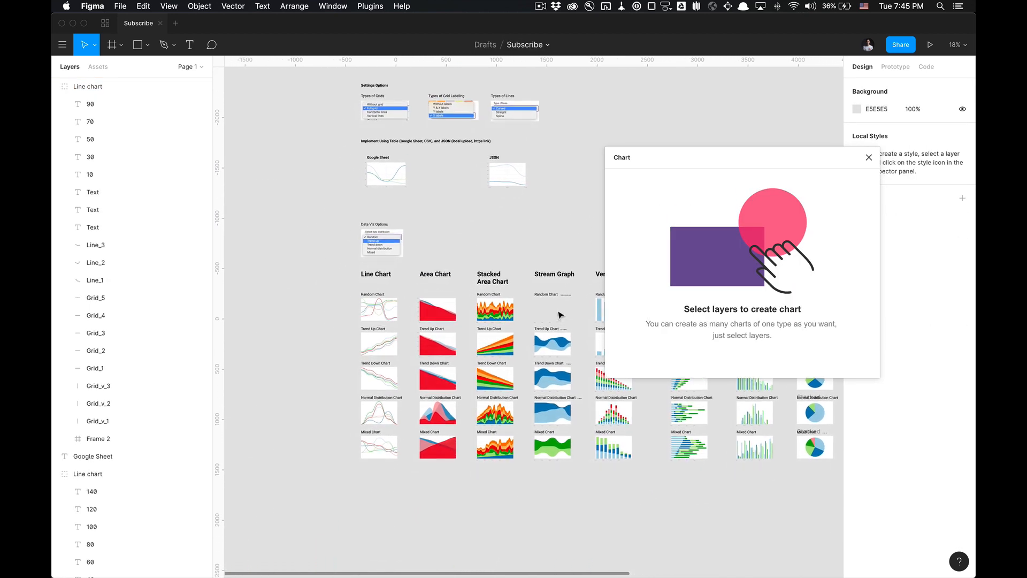
scroll(549, 291, "up", 5)
left_click(549, 289)
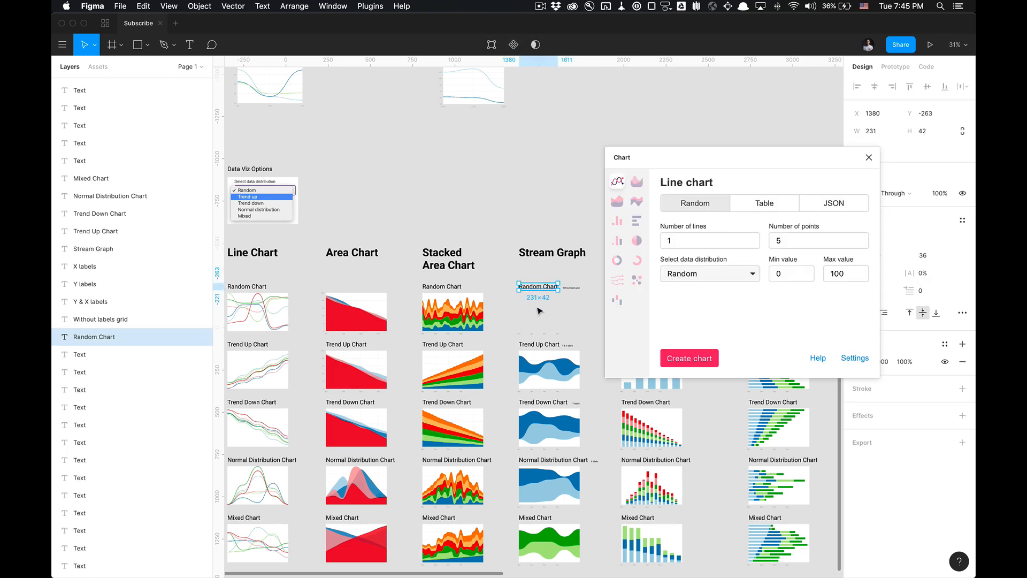
left_click(539, 309)
scroll(431, 279, "down", 1)
scroll(431, 278, "down", 5)
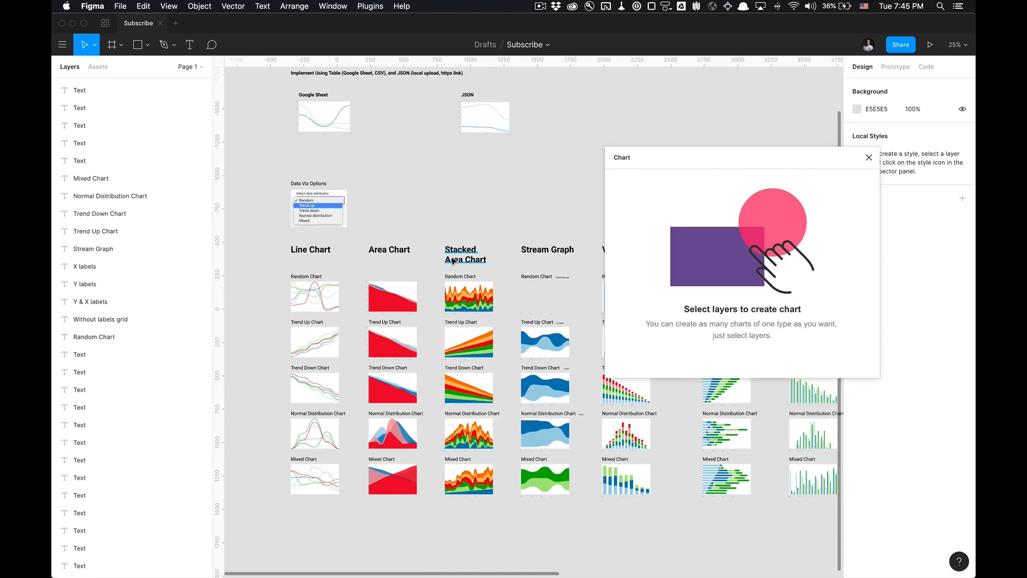
left_click(868, 157)
Examine the sample charts of every type on the canvas, from Line Chart through Candlestick Chart, across the data distributions.
left_click_drag(581, 180, 540, 180)
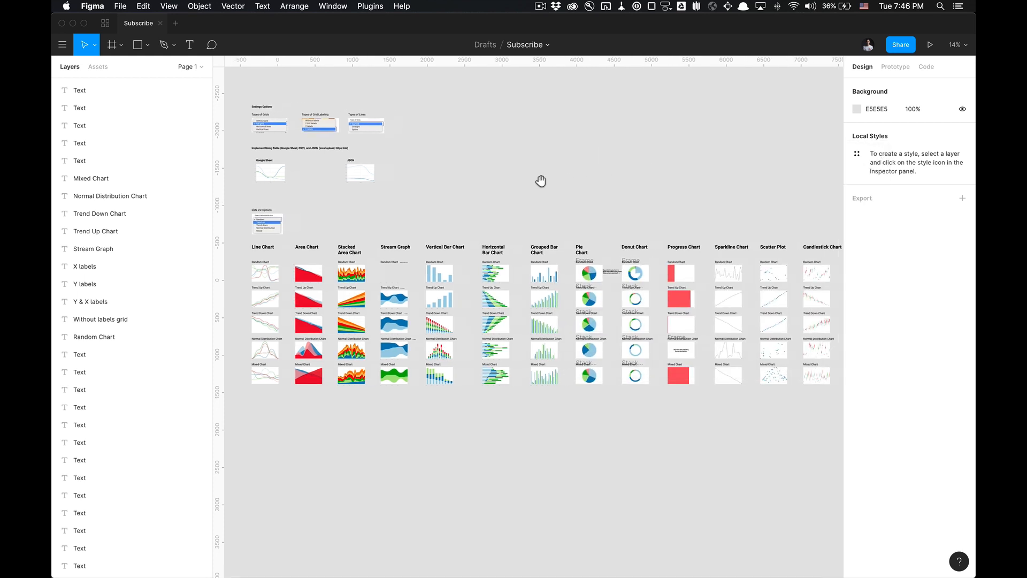
scroll(455, 223, "up", 3)
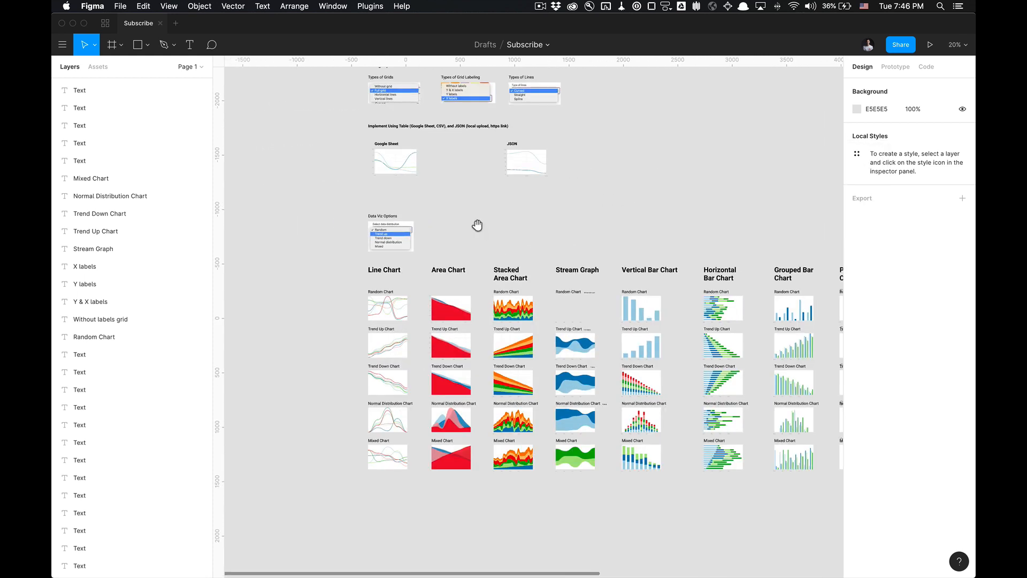
scroll(477, 225, "right", 5)
scroll(477, 226, "down", 2)
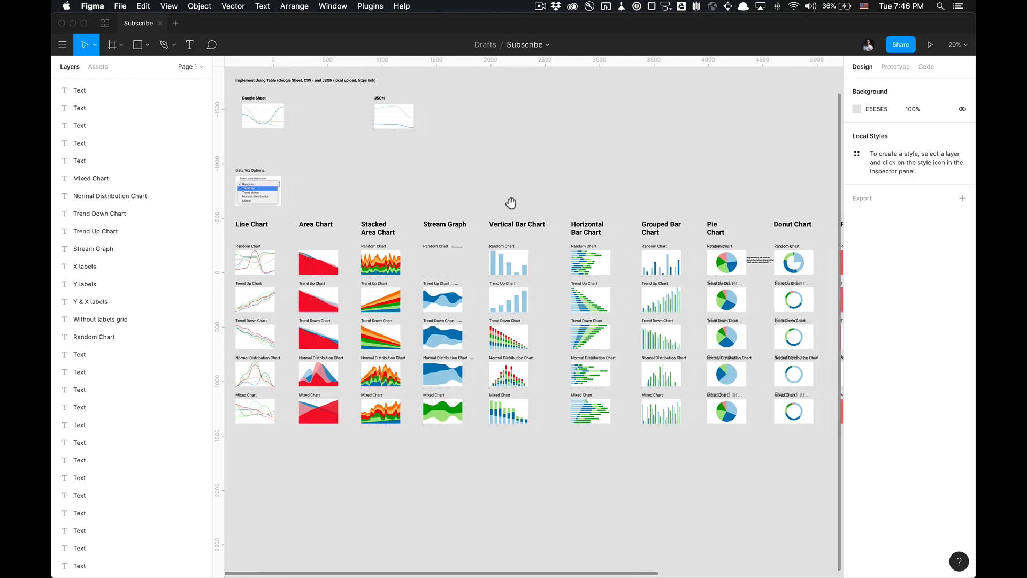
scroll(511, 203, "right", 2)
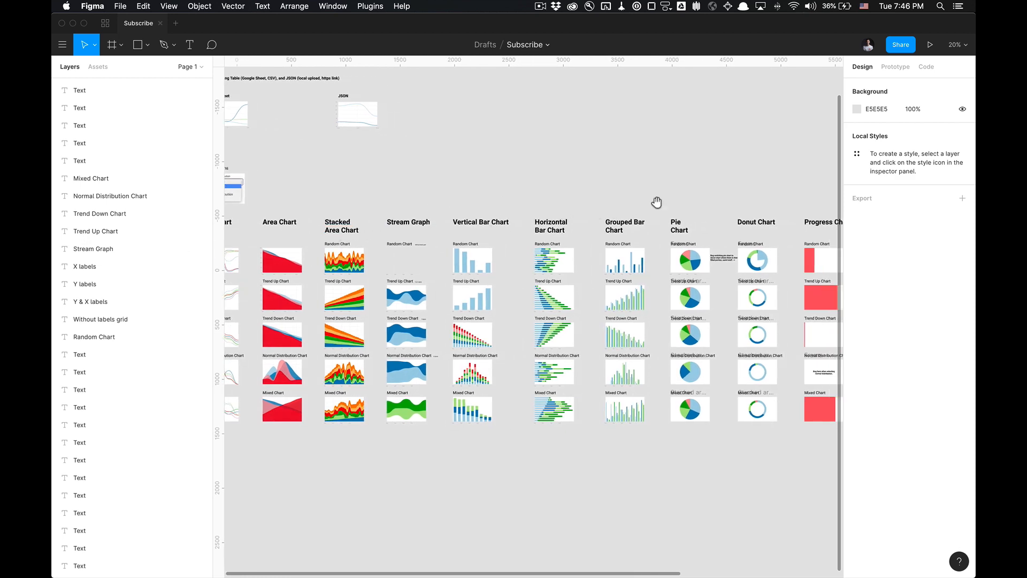
scroll(656, 202, "right", 10)
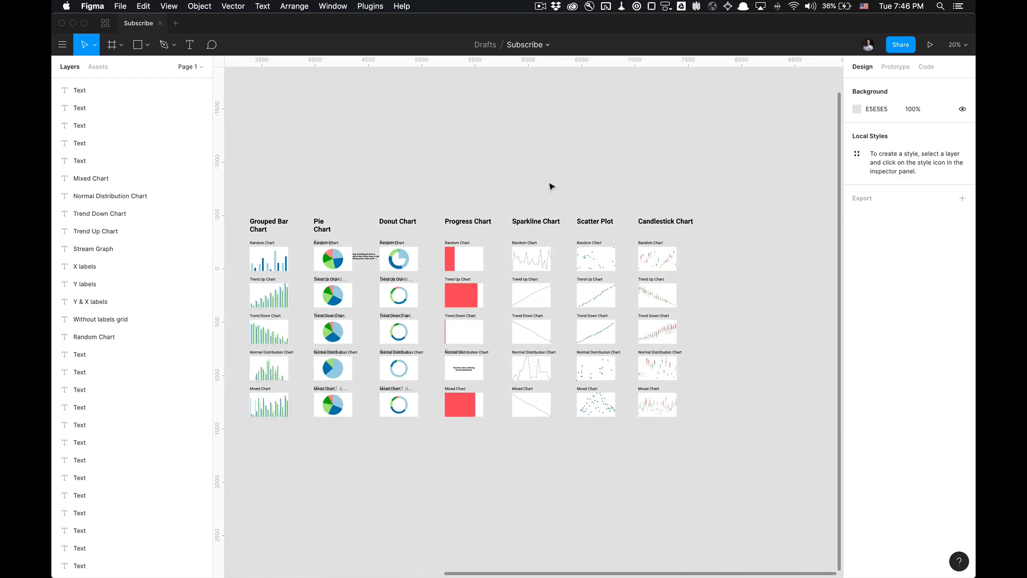
scroll(551, 186, "left", 16)
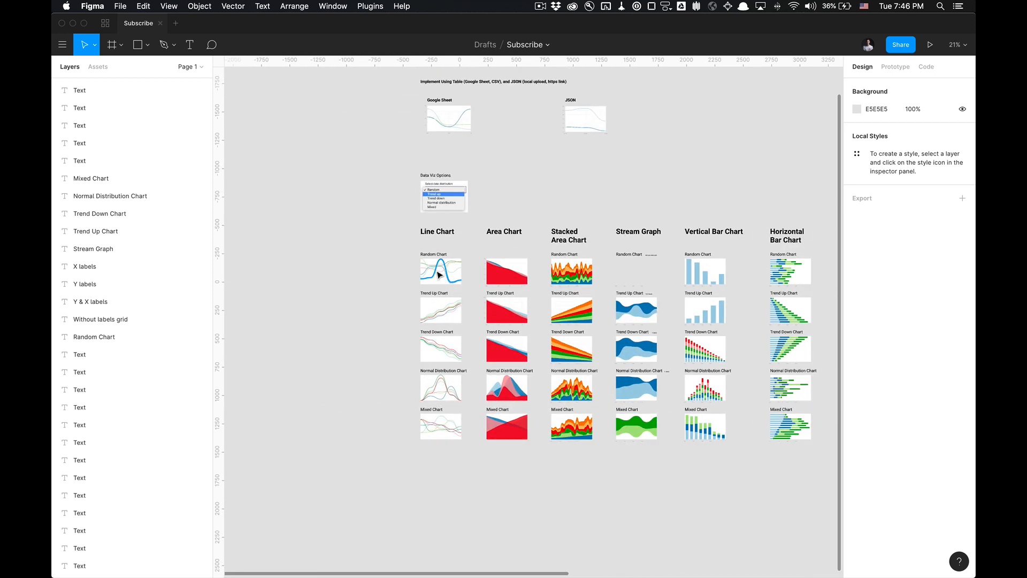
scroll(471, 261, "up", 5)
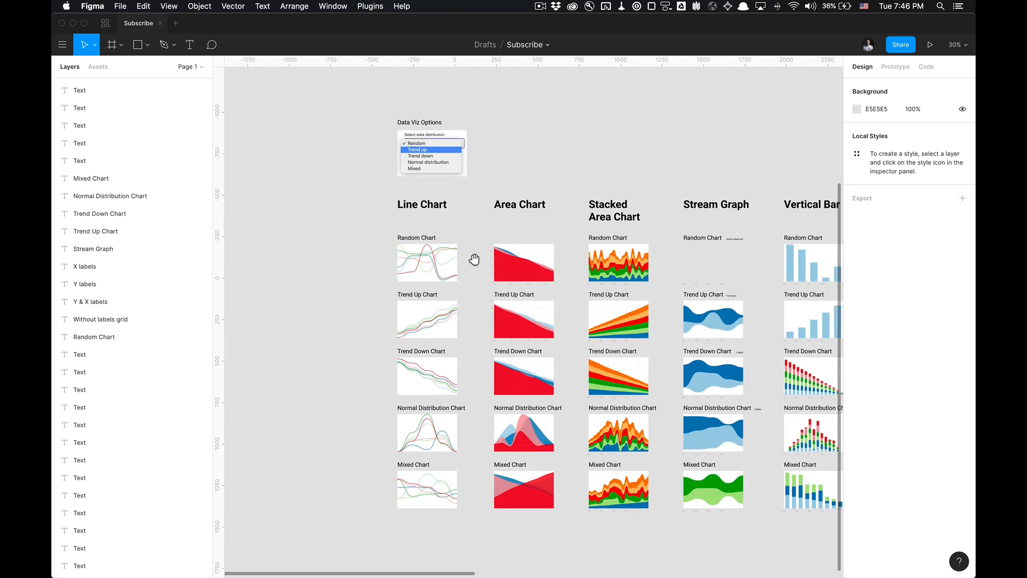
left_click_drag(474, 259, 475, 265)
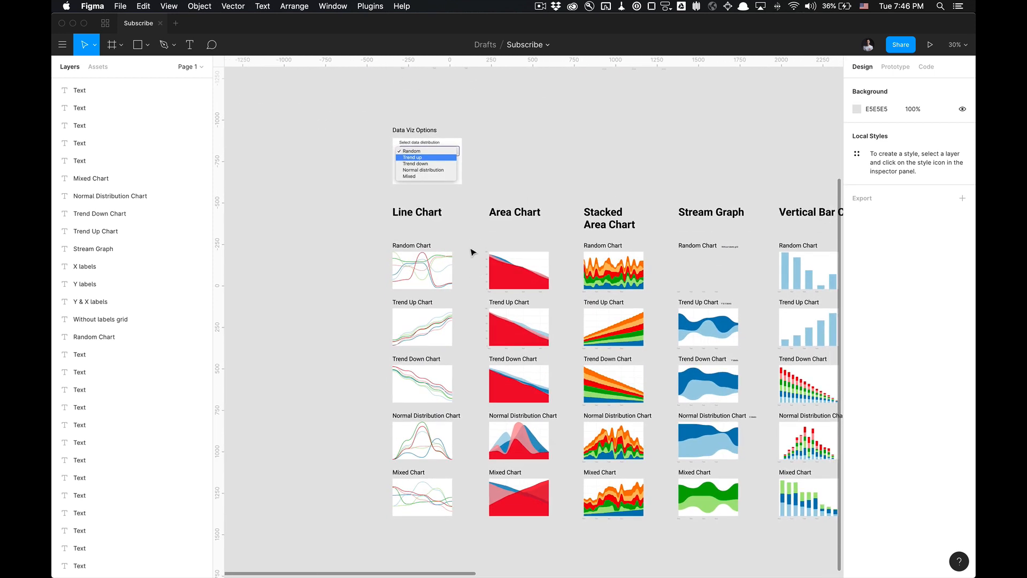
Launch Create Chart again, select the Random Chart sample under Line Chart, and open the plugin's chart settings.
right_click(472, 253)
mouse_move(494, 303)
mouse_move(626, 308)
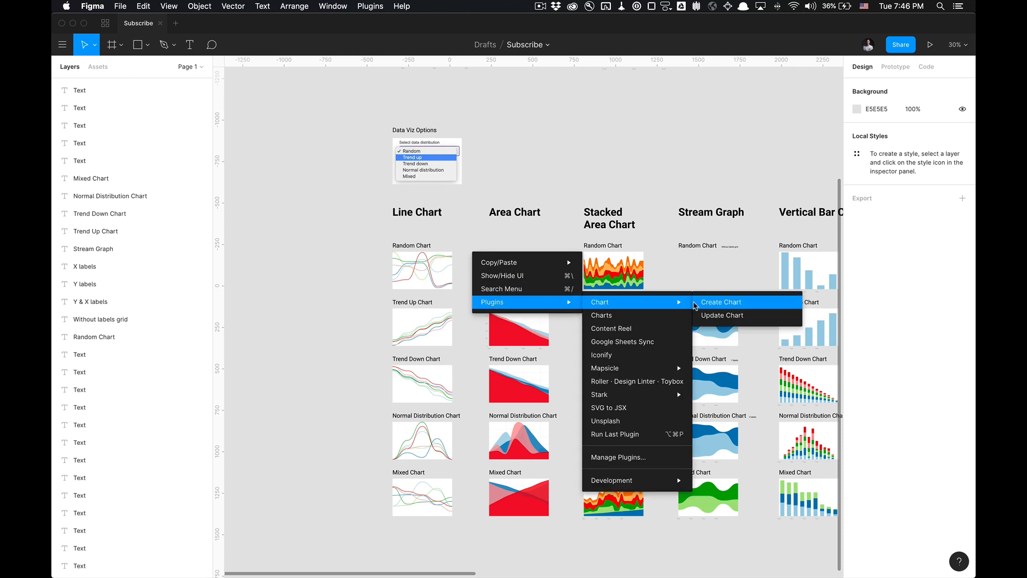
left_click(713, 306)
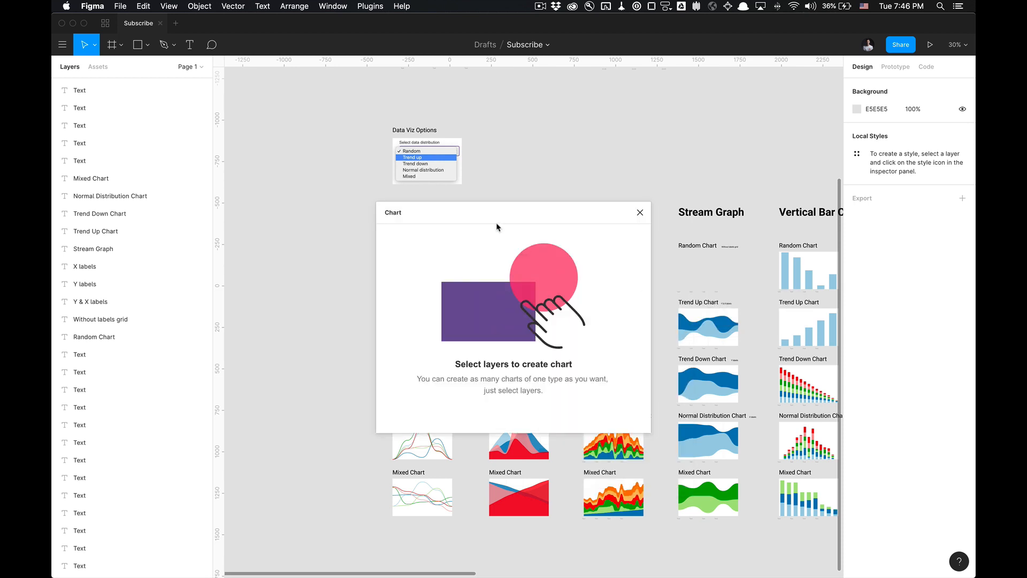
left_click_drag(505, 212, 657, 213)
left_click(429, 264)
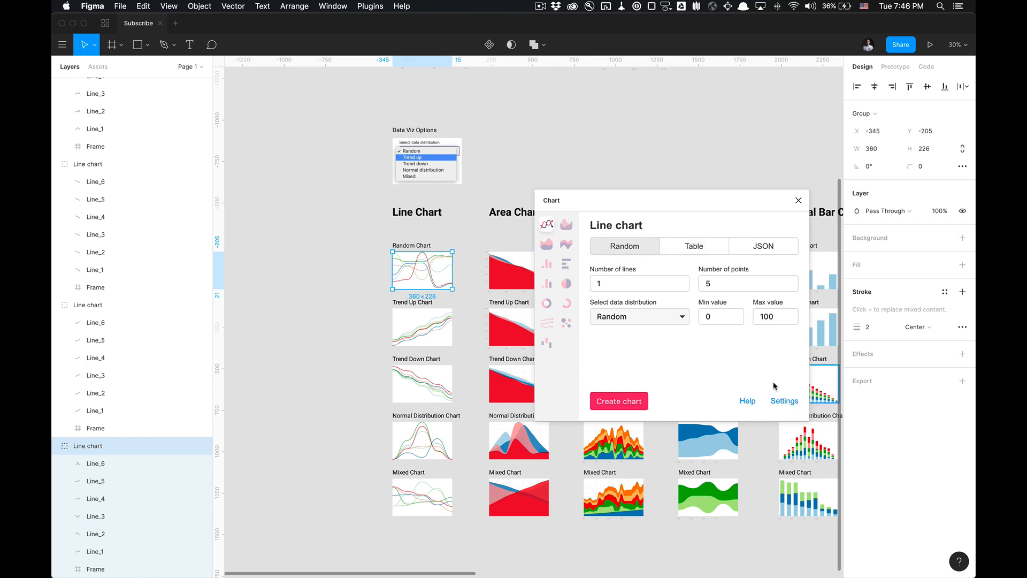
left_click(783, 403)
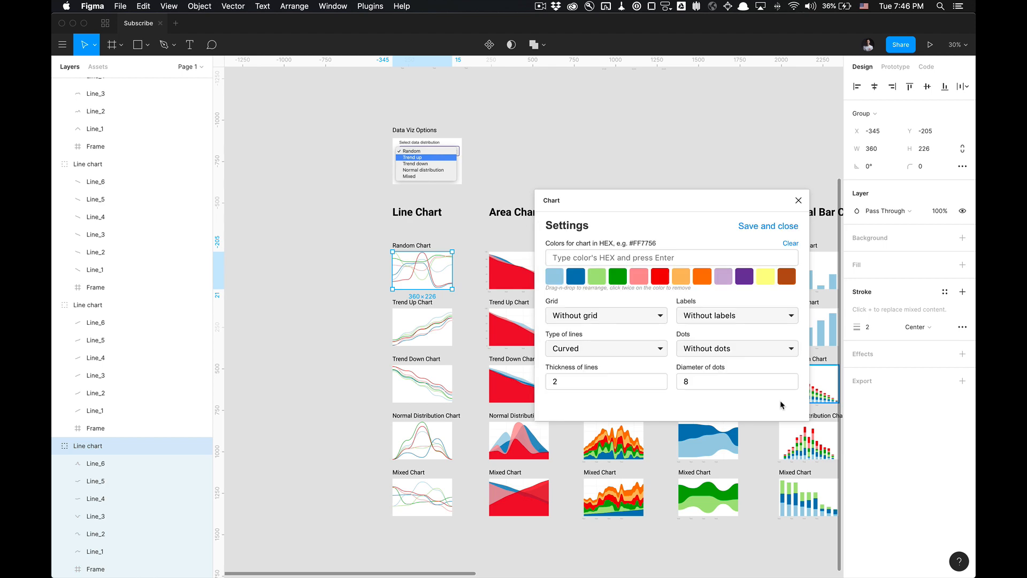
Switch to Chrome to view the Chart Test spreadsheet's data, and return to Figma.
key("super+Tab")
key("super+Tab")
key("super+Tab")
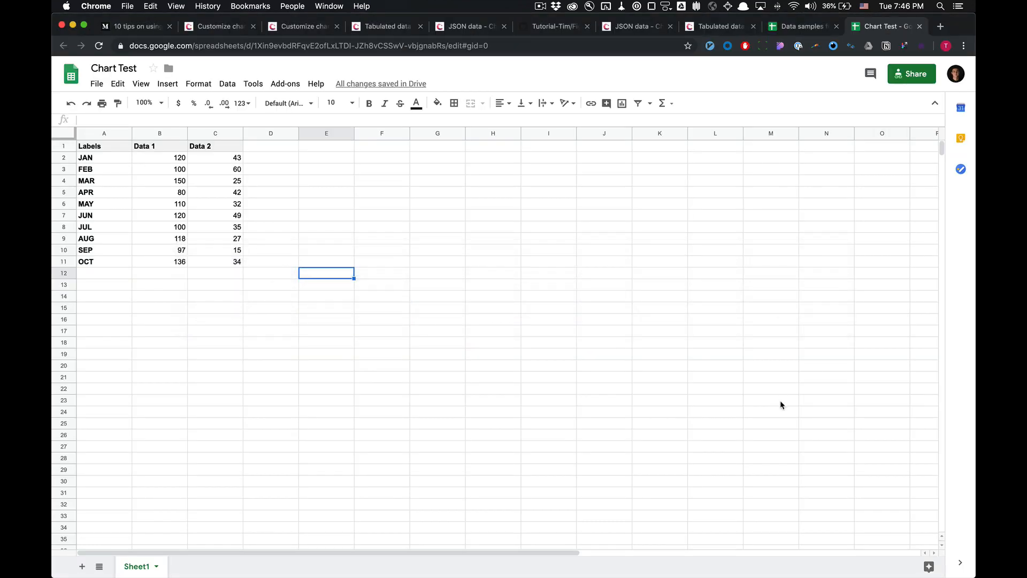
key("super+Tab")
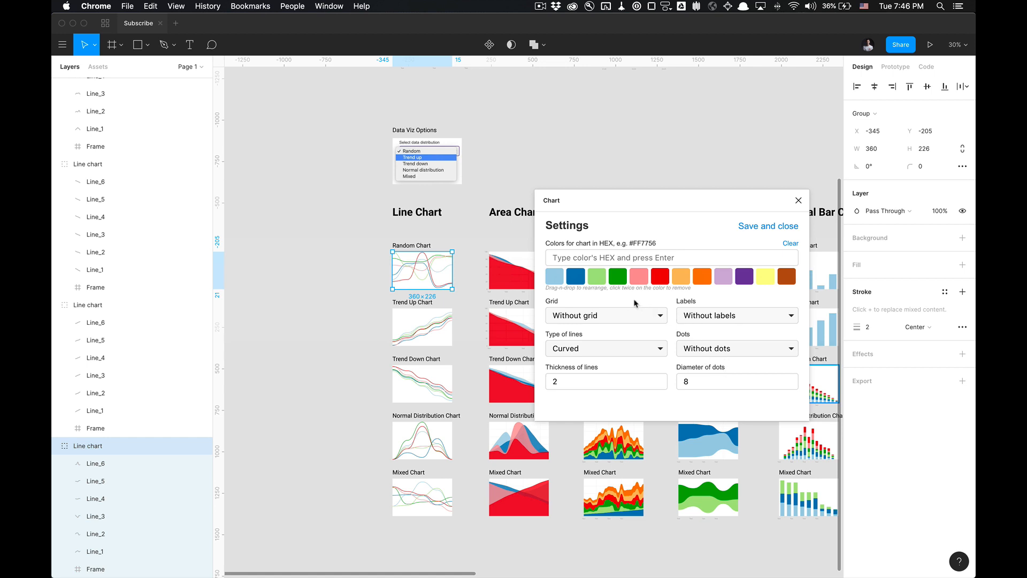
Add the HEX color #1515154 to the chart palette and rearrange the order of the color swatches.
left_click_drag(648, 201, 538, 195)
left_click(567, 254)
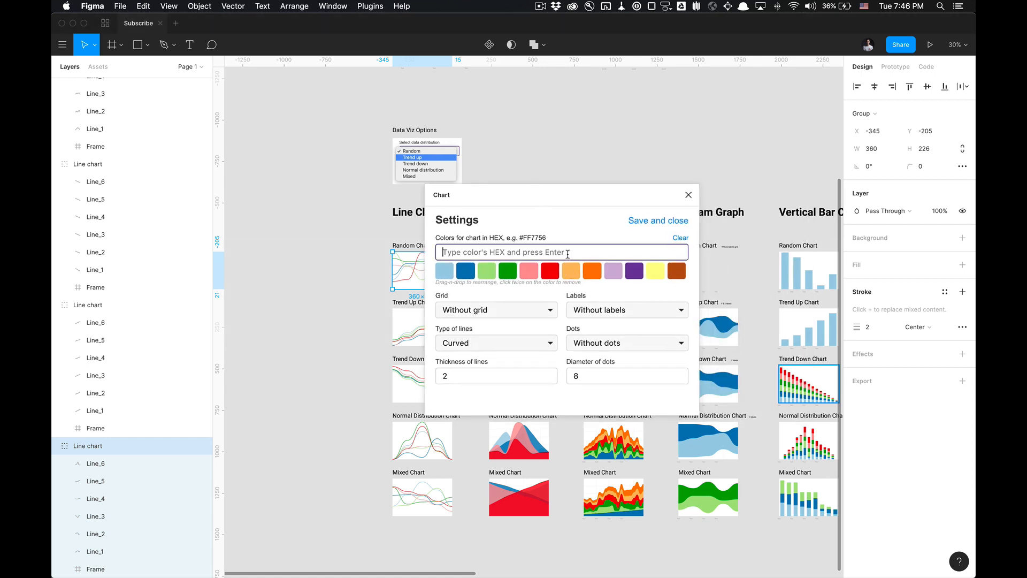
type("#1515154")
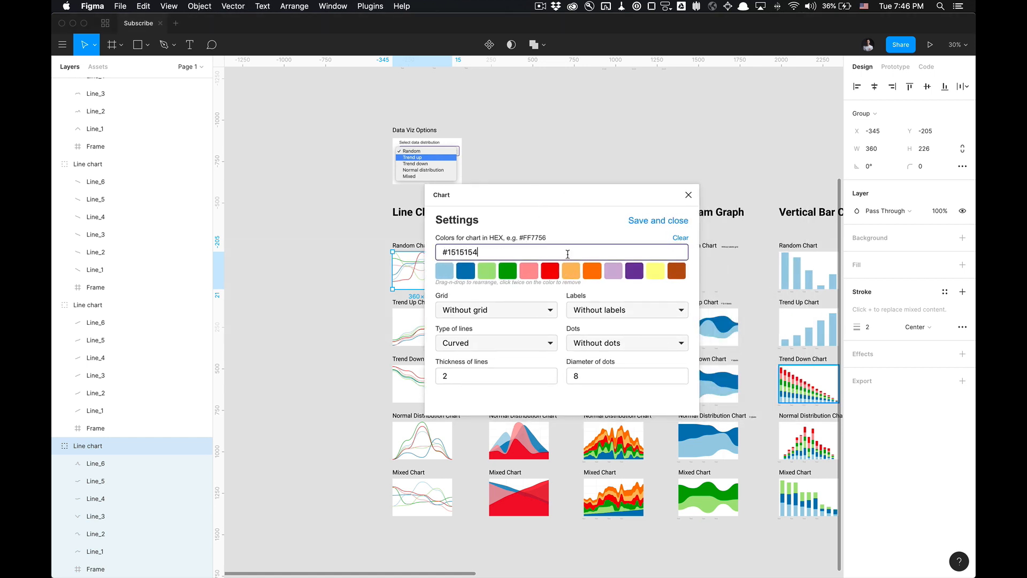
key("Return")
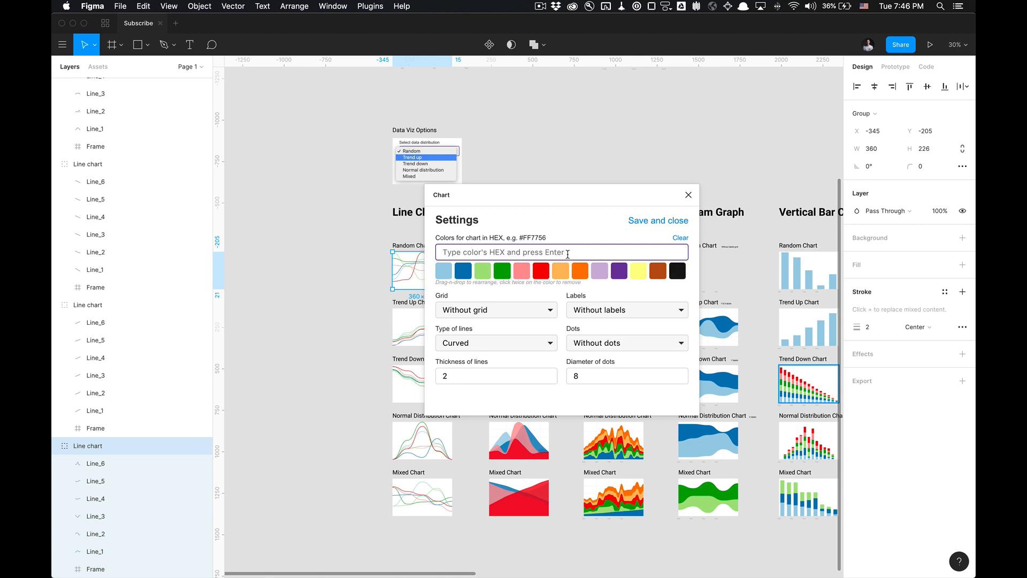
type("#")
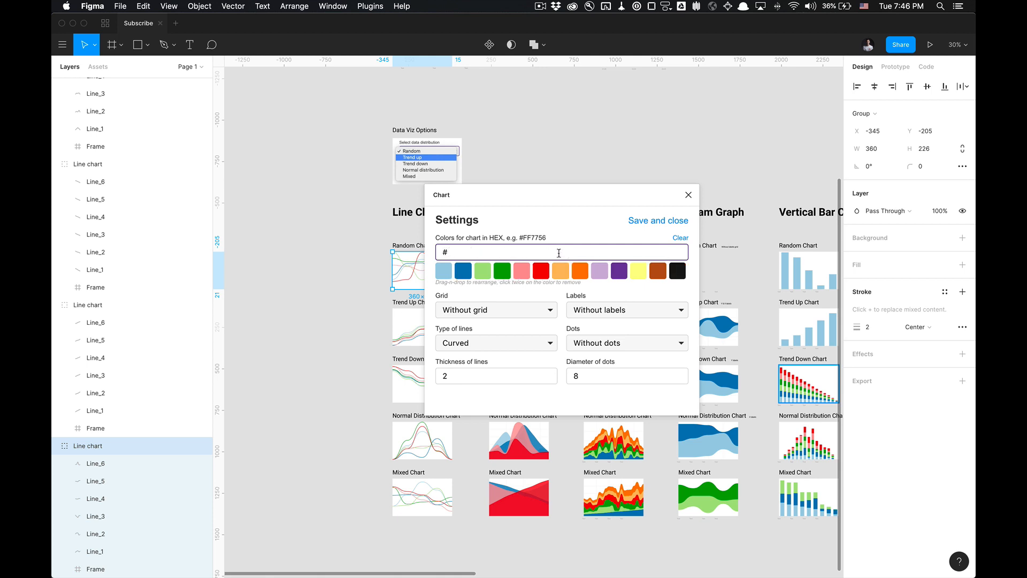
key("BackSpace")
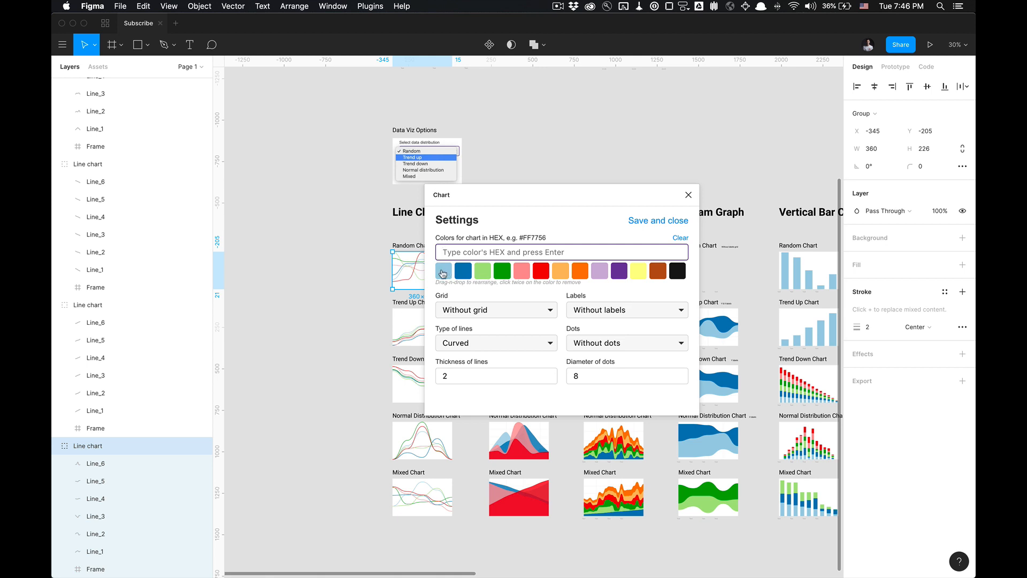
left_click_drag(443, 273, 556, 270)
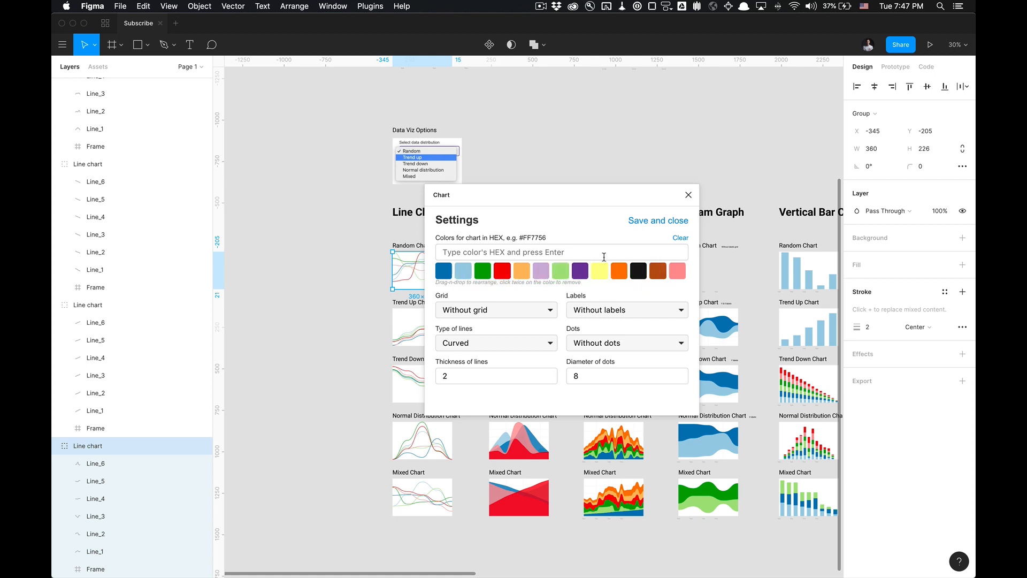
Check the available Grid options and move the settings dialog away from the Line Chart samples.
left_click(549, 312)
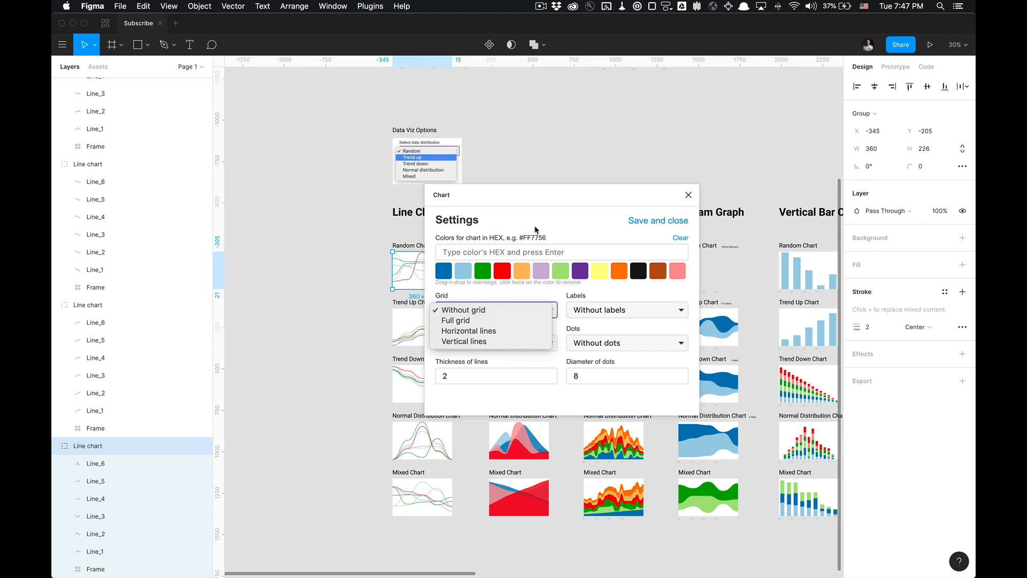
left_click(531, 199)
left_click_drag(500, 204, 583, 182)
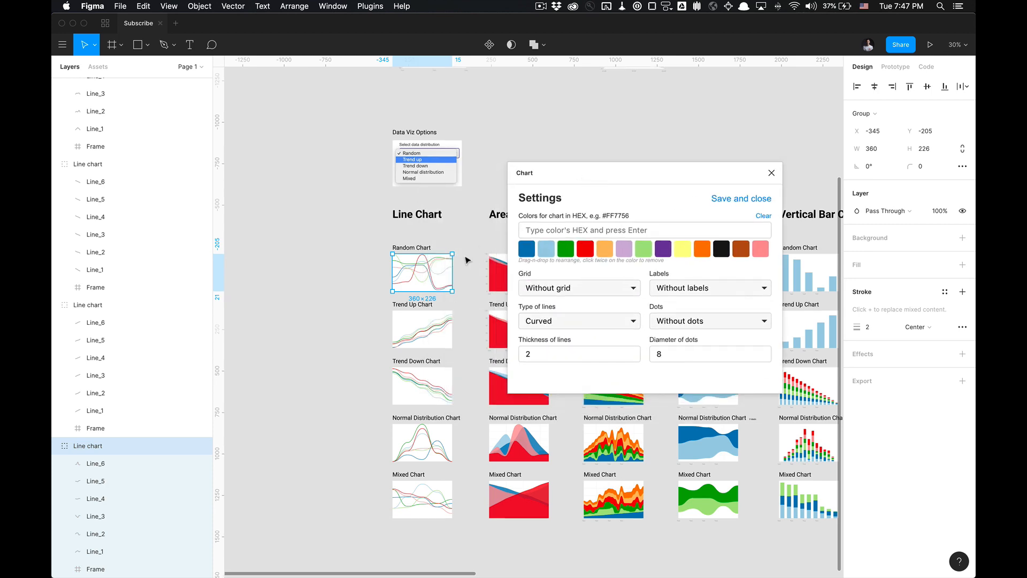
Locate the Stream Graph samples on the canvas and select the Trend Up Chart there.
scroll(466, 257, "up", 3)
scroll(459, 311, "up", 3)
key("space")
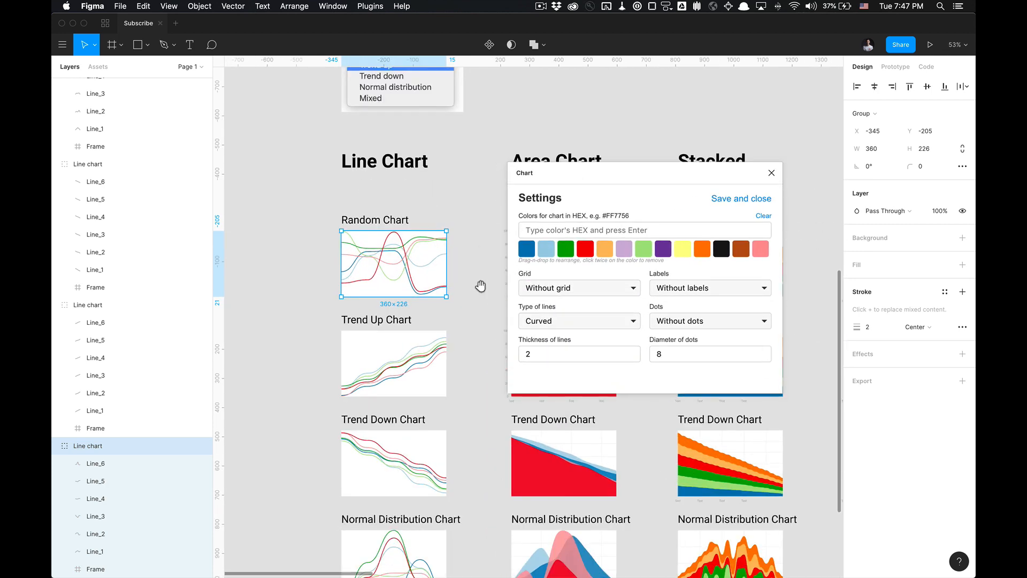
left_click_drag(482, 286, 198, 244)
scroll(348, 269, "down", 2)
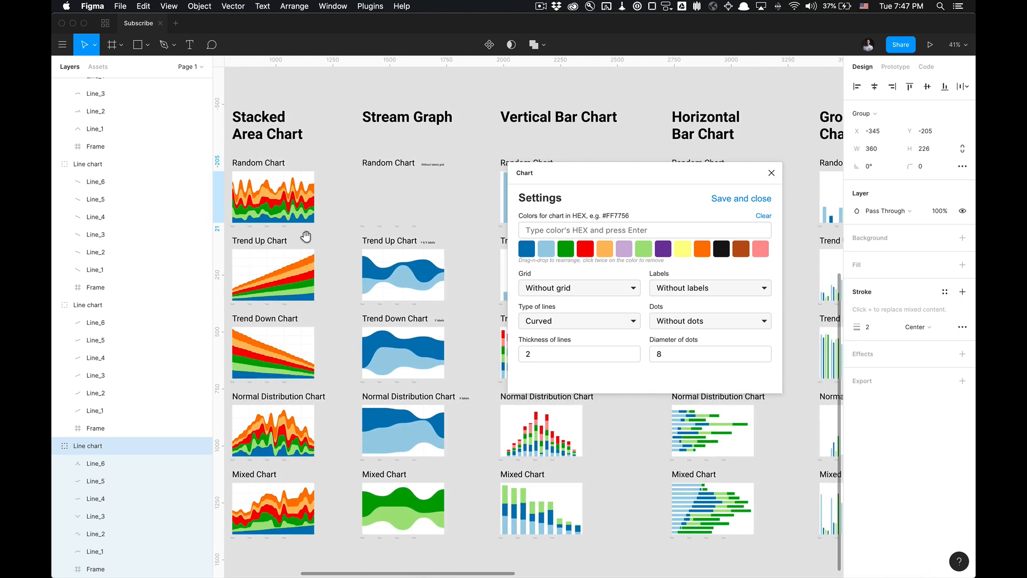
left_click_drag(305, 234, 299, 240)
scroll(407, 184, "up", 5)
left_click(398, 225)
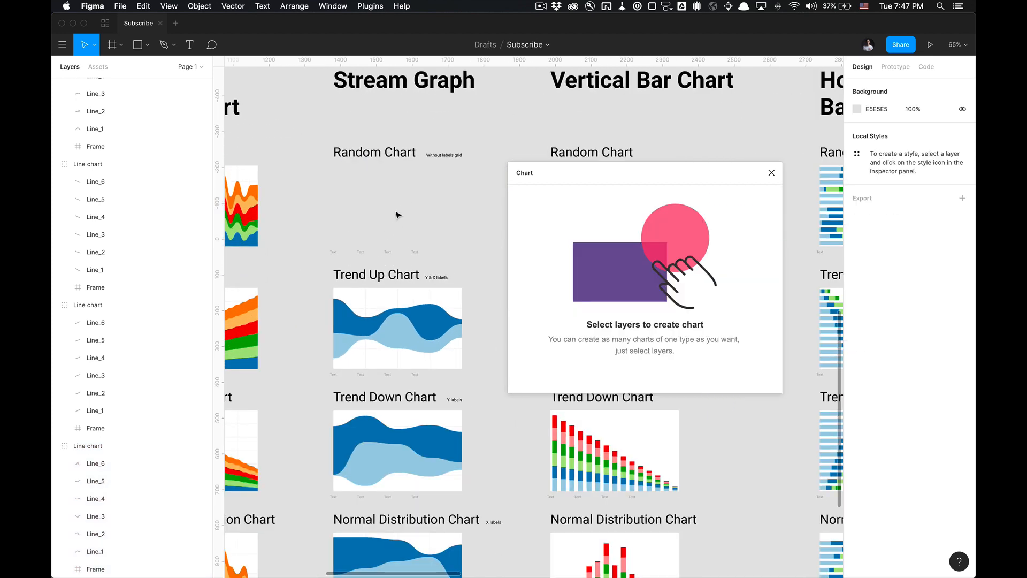
left_click(415, 294)
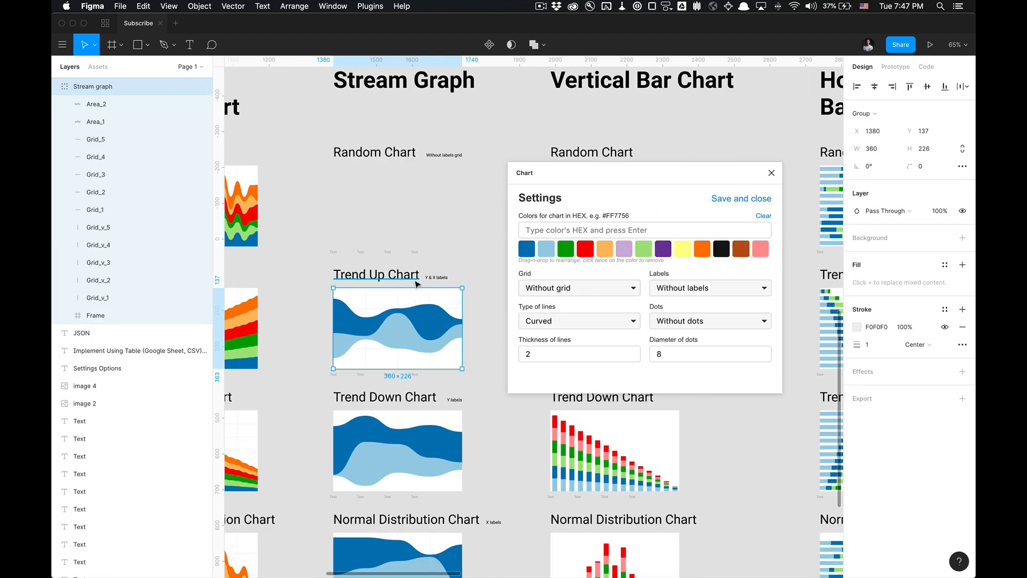
Review the Grid and Labels choices for the chart, keeping Without grid and Without labels.
left_click(578, 292)
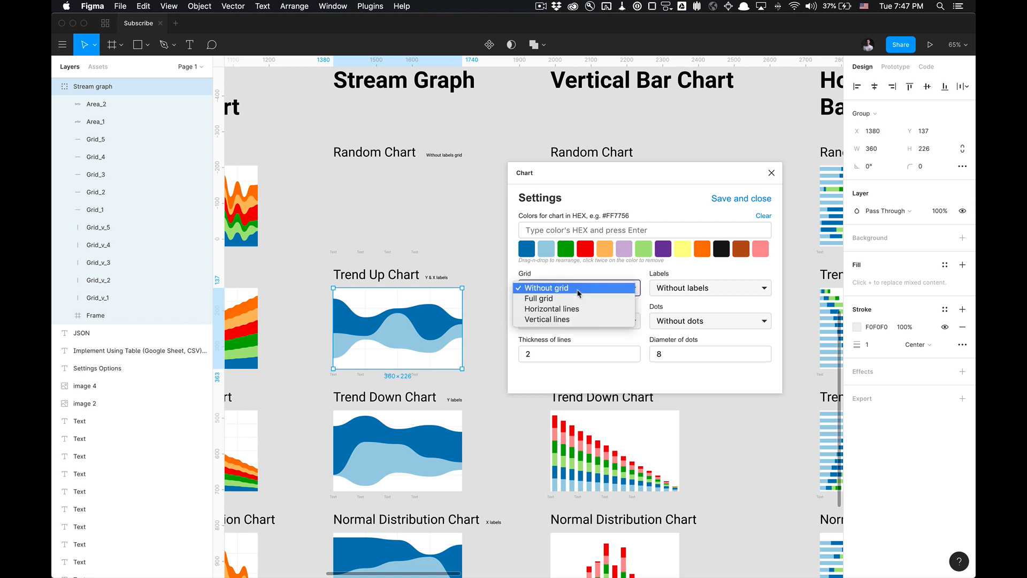
left_click(578, 290)
left_click(722, 290)
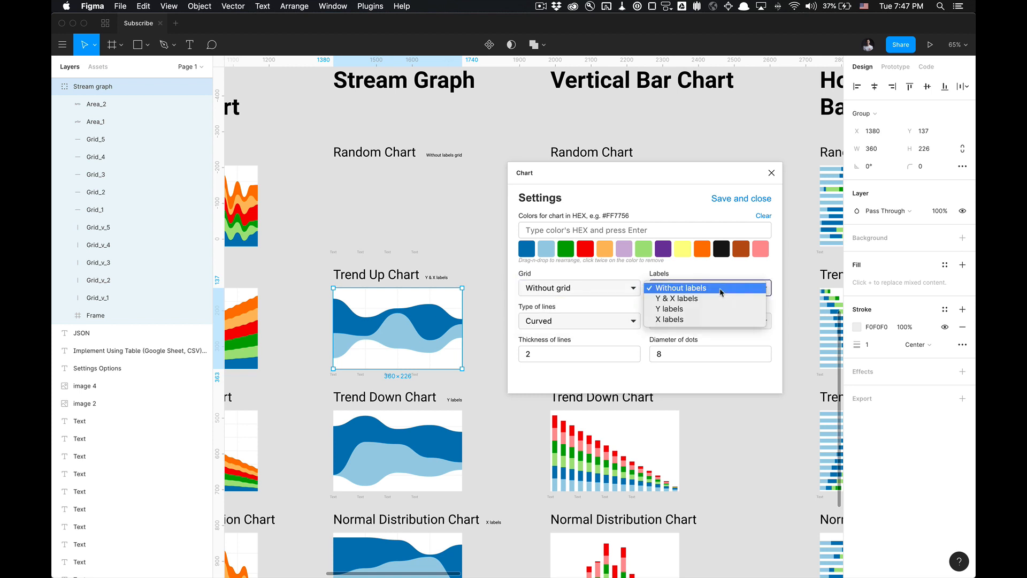
left_click(722, 289)
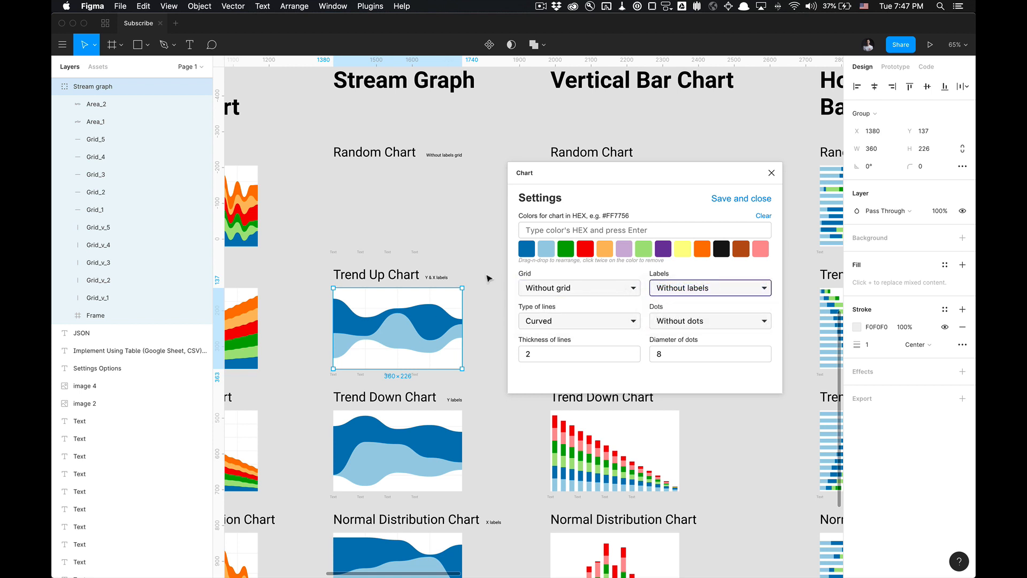
Duplicate the Trend Up stream graph into the empty Random Chart slot and save the settings as Without grid and Without labels.
left_click_drag(420, 324, 418, 207)
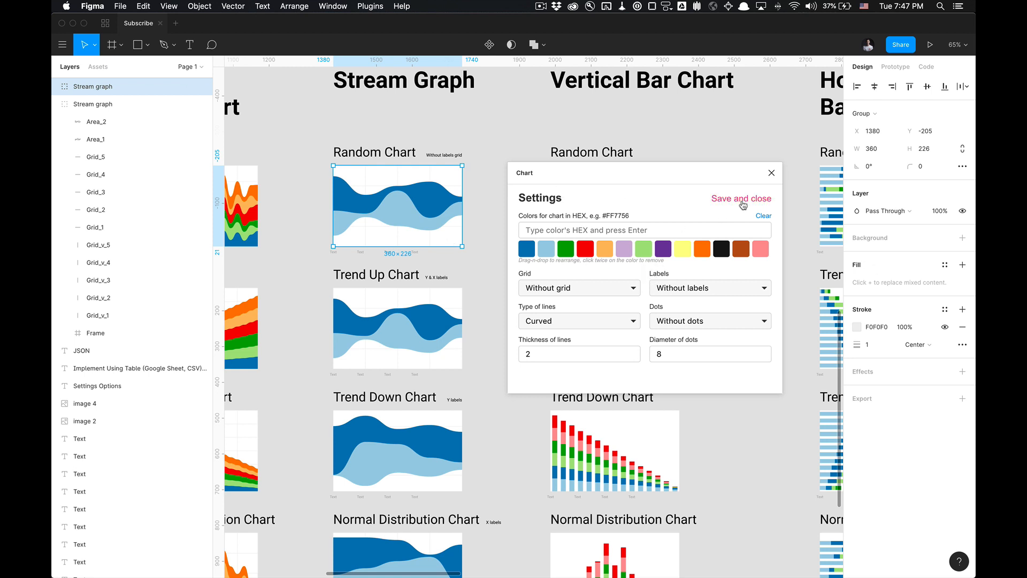
left_click(627, 288)
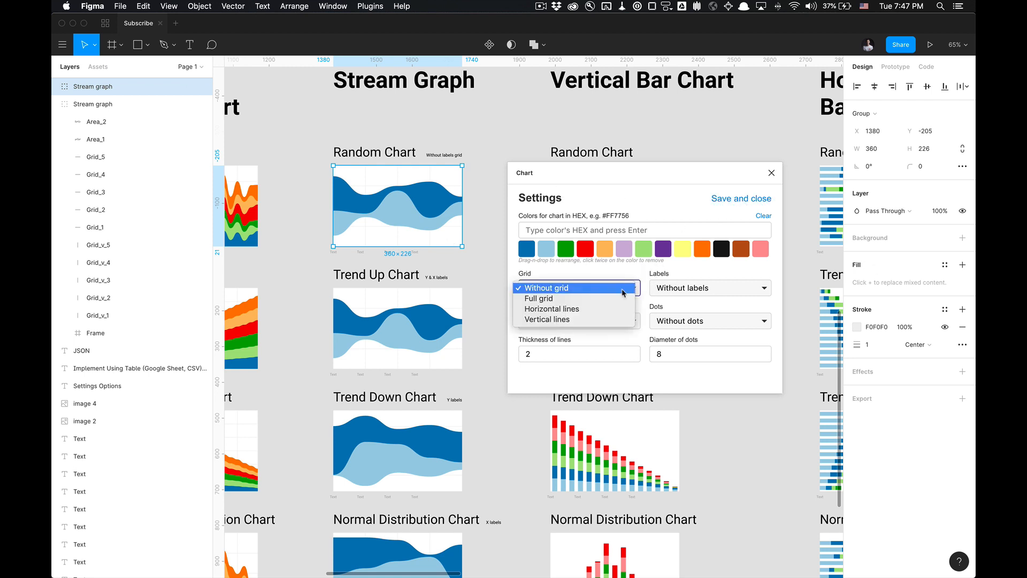
left_click(670, 288)
left_click(668, 292)
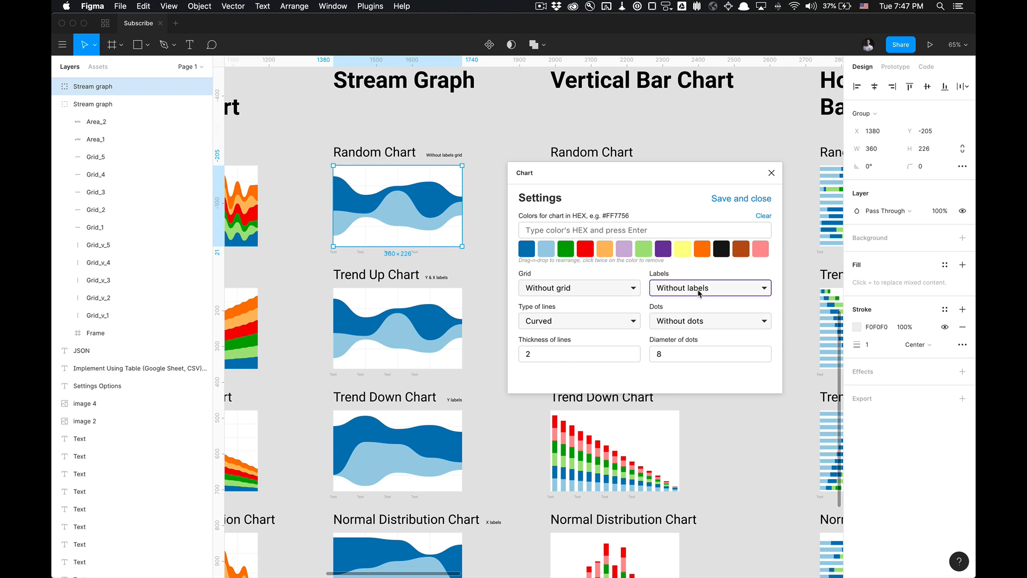
left_click(738, 199)
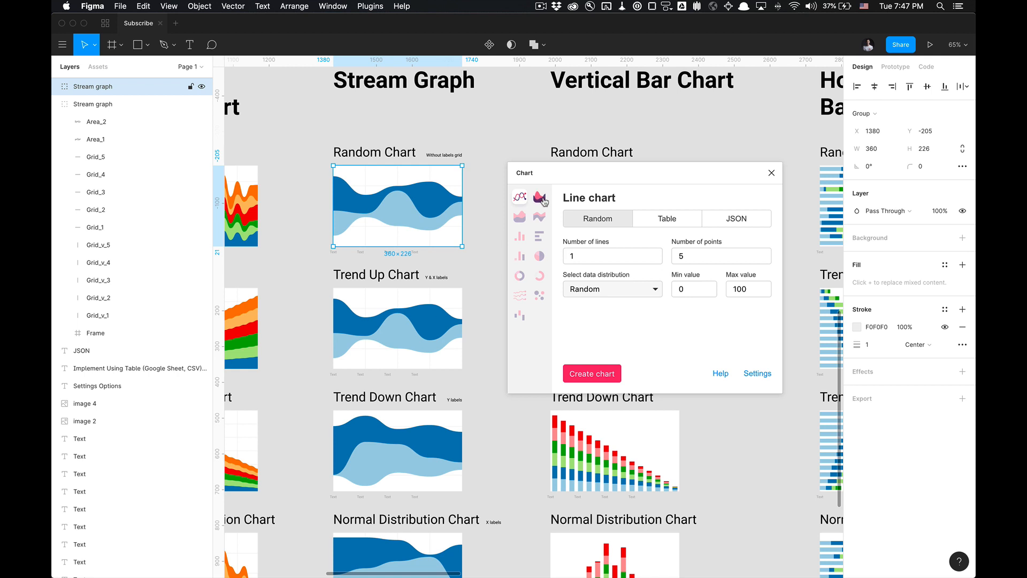
Create a stream graph in the Random Chart slot with 6 areas, 9 points and the Random data distribution.
left_click(540, 217)
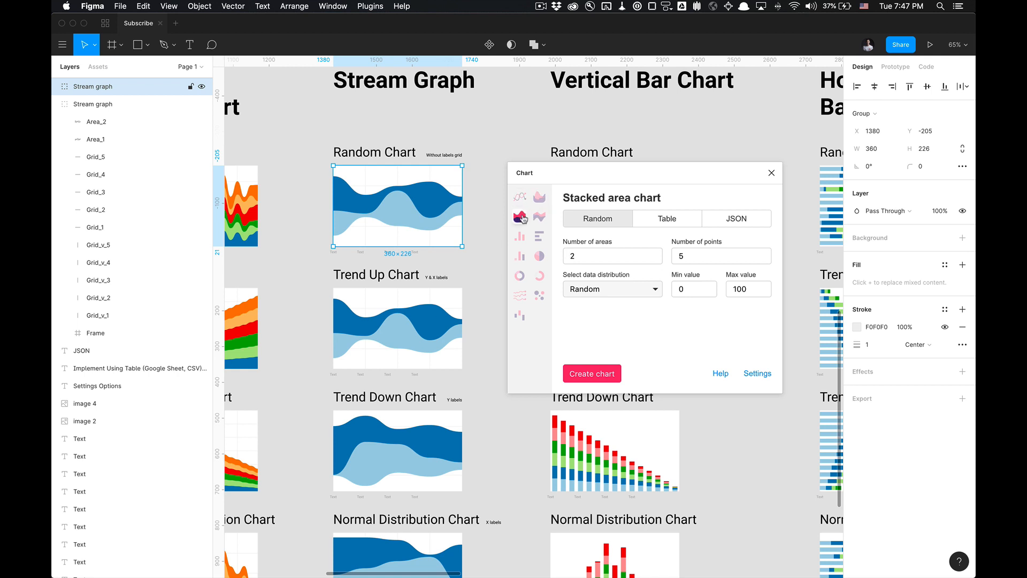
left_click(604, 257)
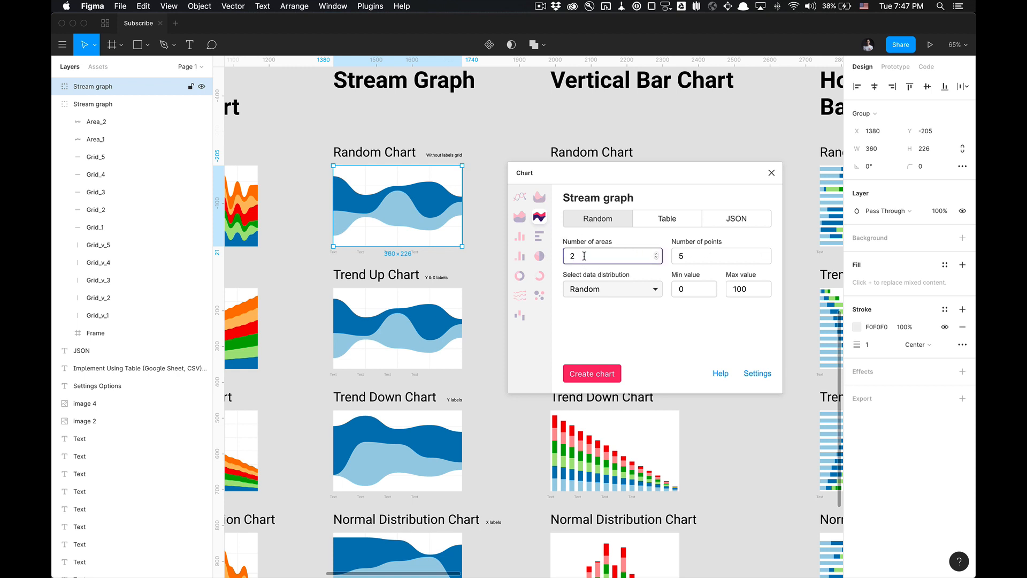
type("6")
left_click(766, 255)
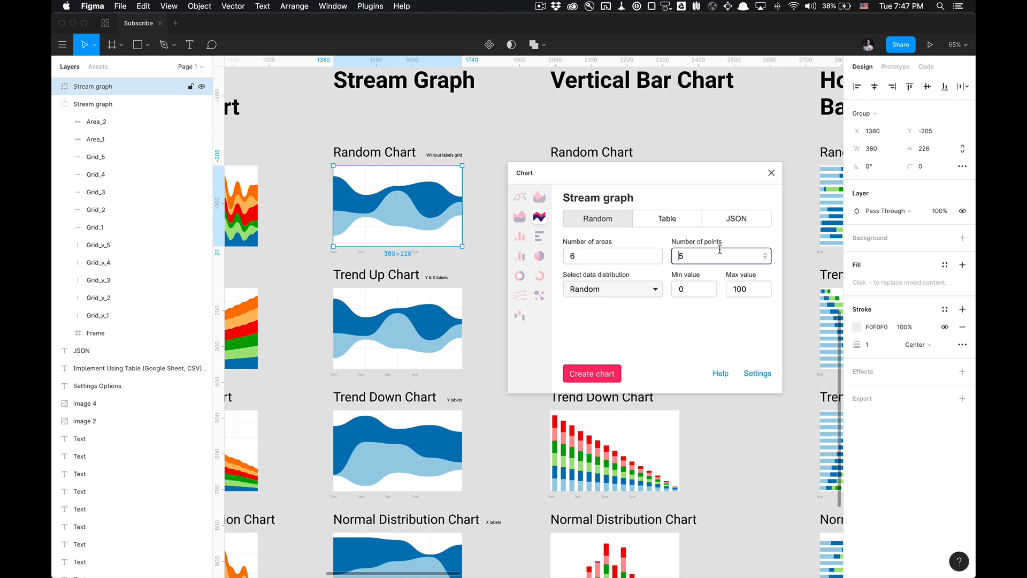
left_click(766, 254)
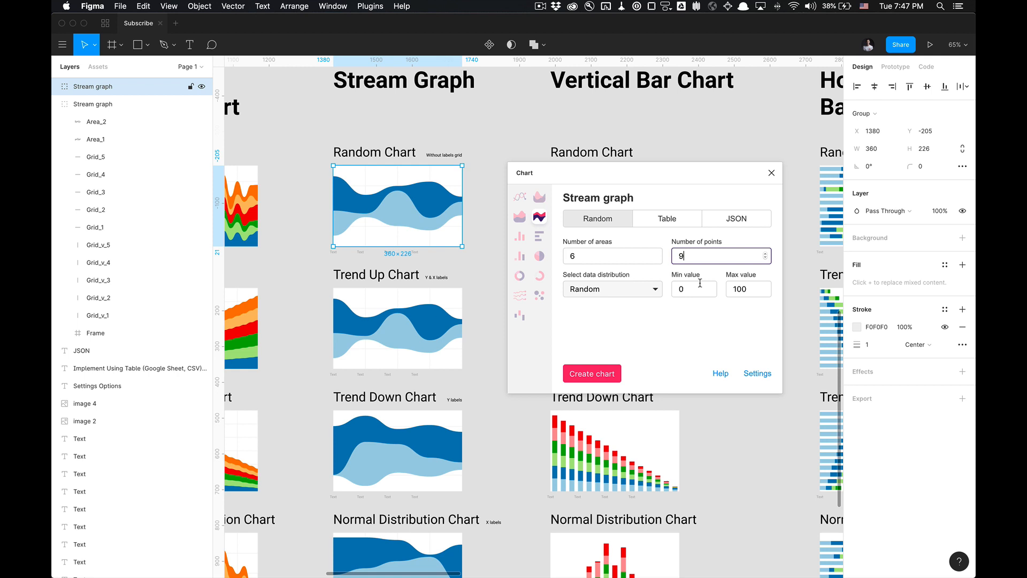
left_click(599, 292)
left_click(595, 289)
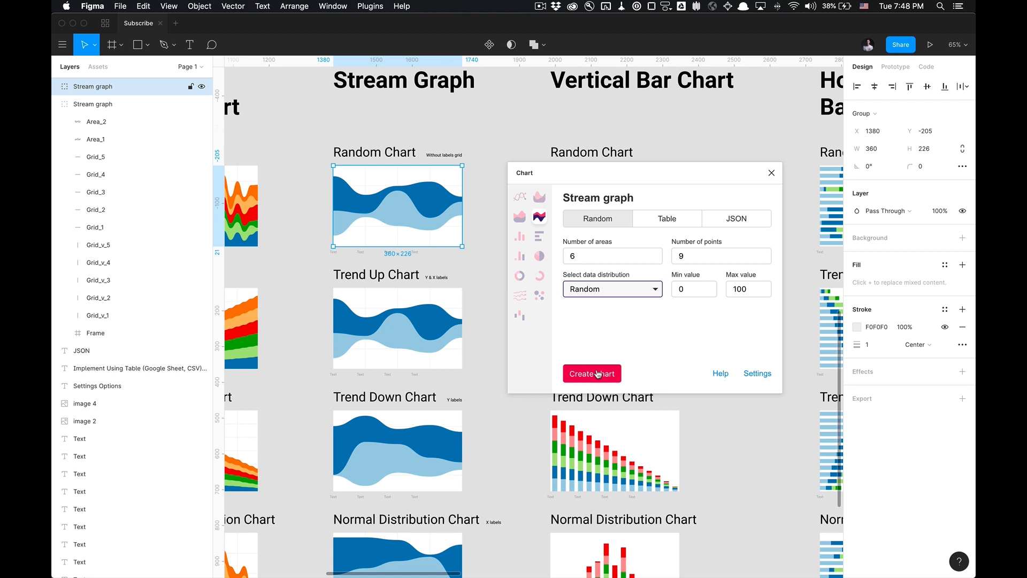
left_click(597, 373)
scroll(392, 185, "up", 3)
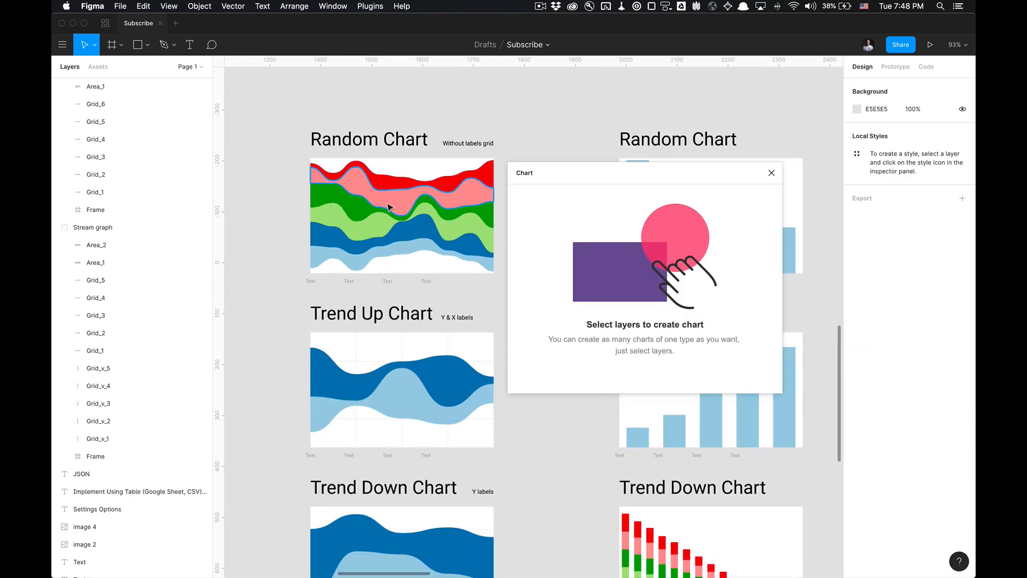
Delete the row of Text labels beneath the Random Chart stream graph.
left_click(287, 278)
left_click_drag(283, 276, 283, 275)
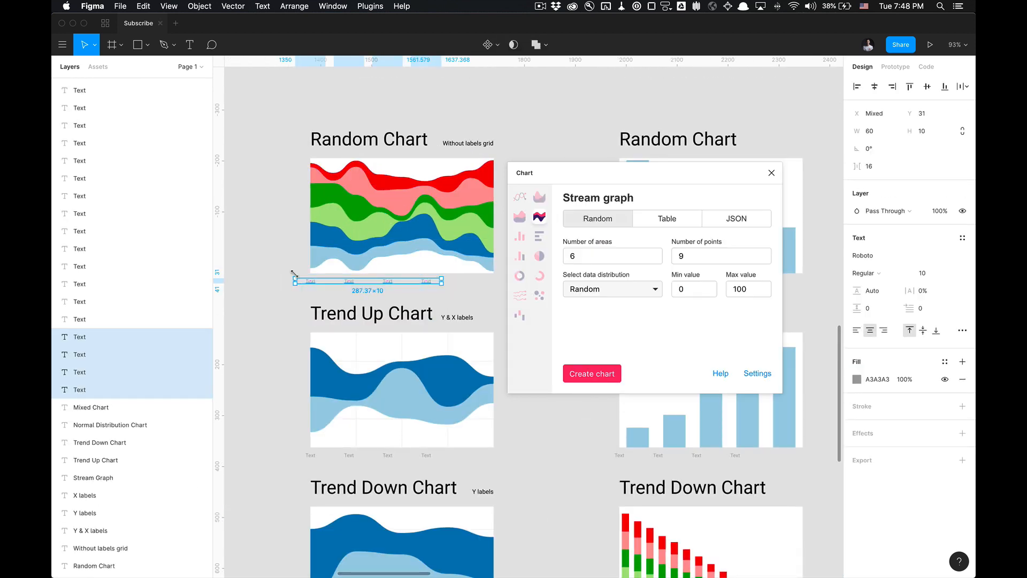
key("Delete")
Try another random version of the stream graph under Random Chart and undo the regeneration.
left_click(443, 239)
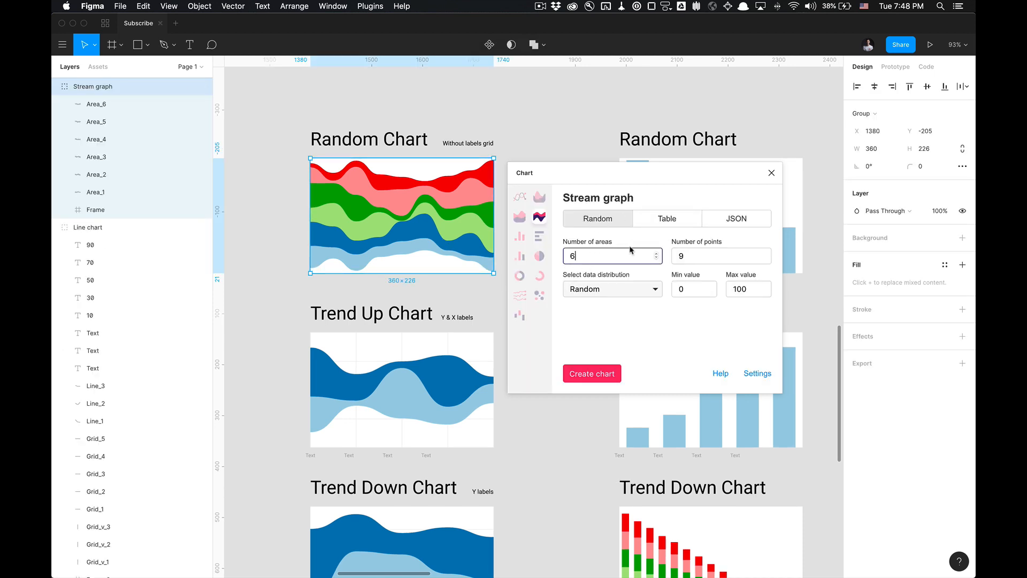
left_click(593, 373)
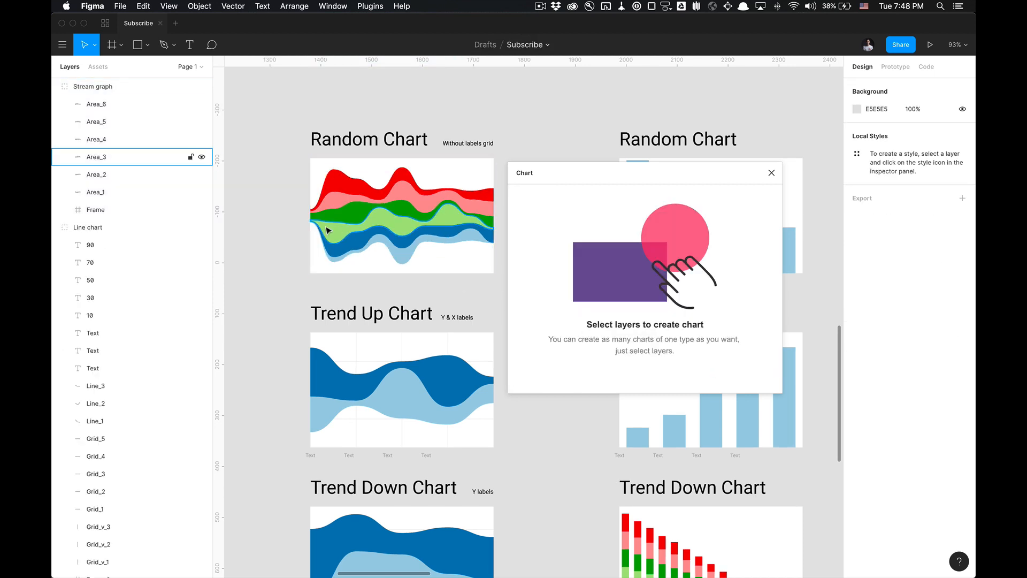
scroll(327, 235, "up", 5)
scroll(349, 249, "down", 5)
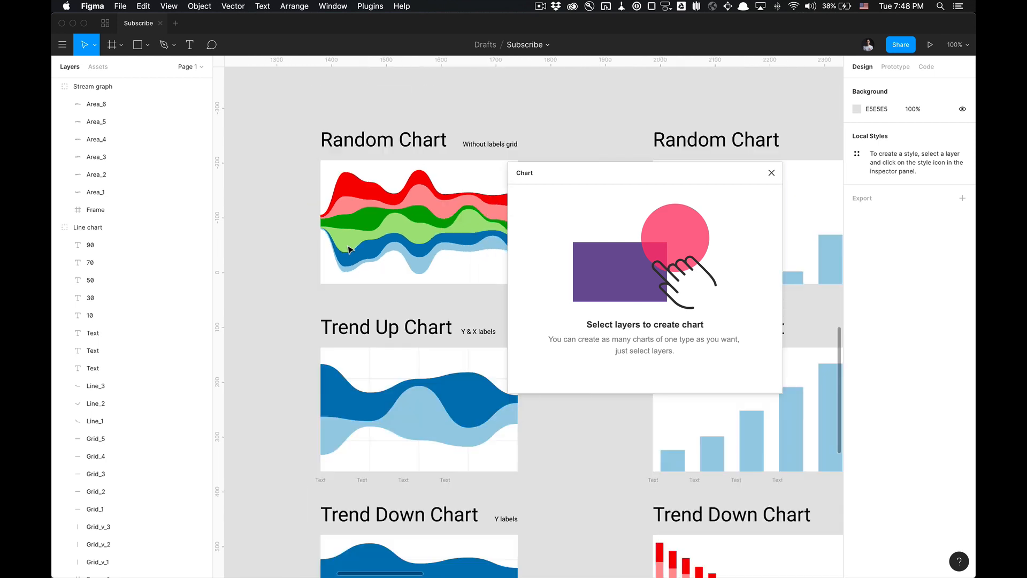
left_click(337, 260)
key("super+z")
key("super+z")
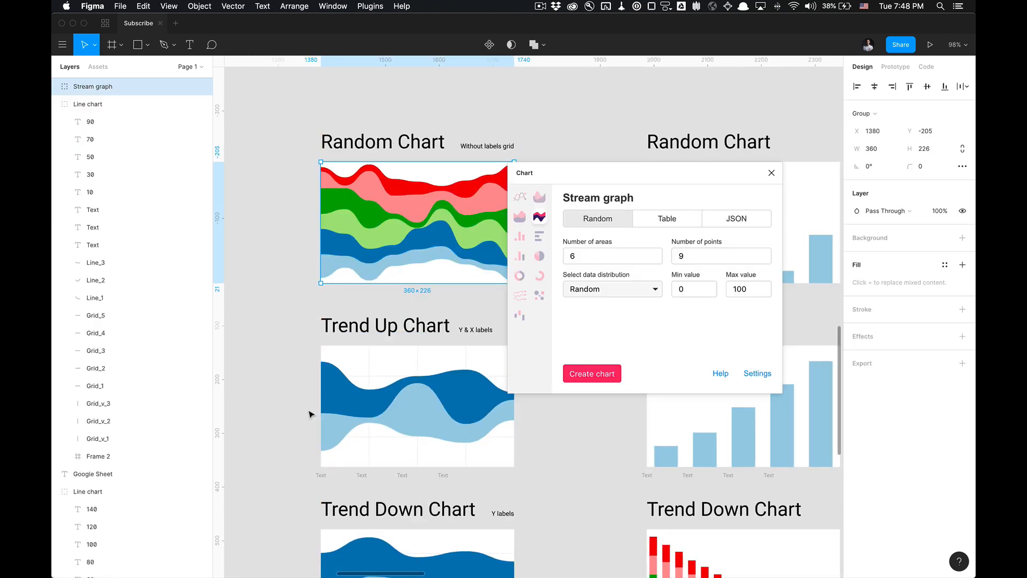
Open the Chart settings for the Trend Up stream graph and review the available Grid and Labels options.
left_click(312, 415)
left_click_drag(296, 411, 280, 409)
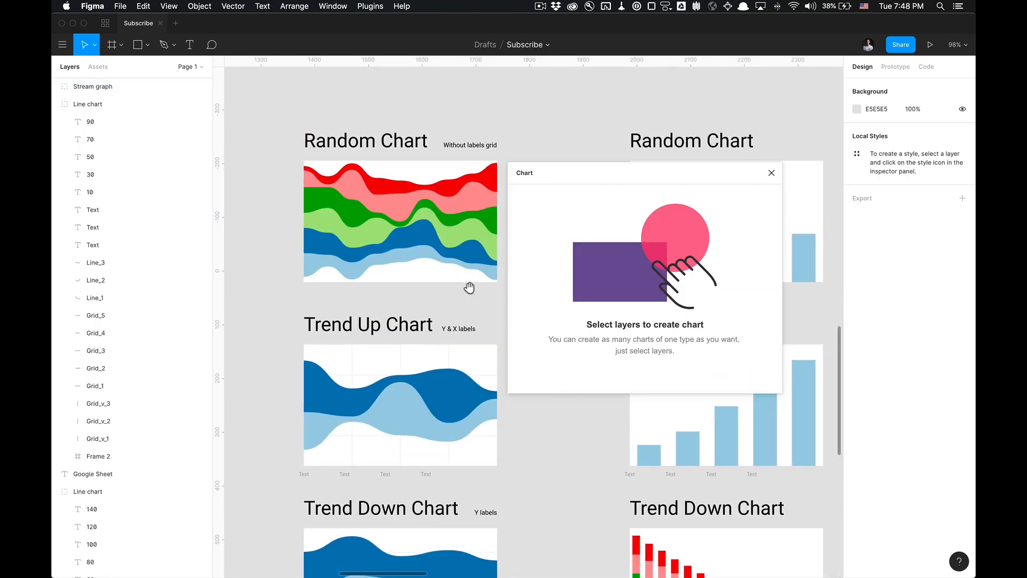
left_click_drag(470, 288, 455, 304)
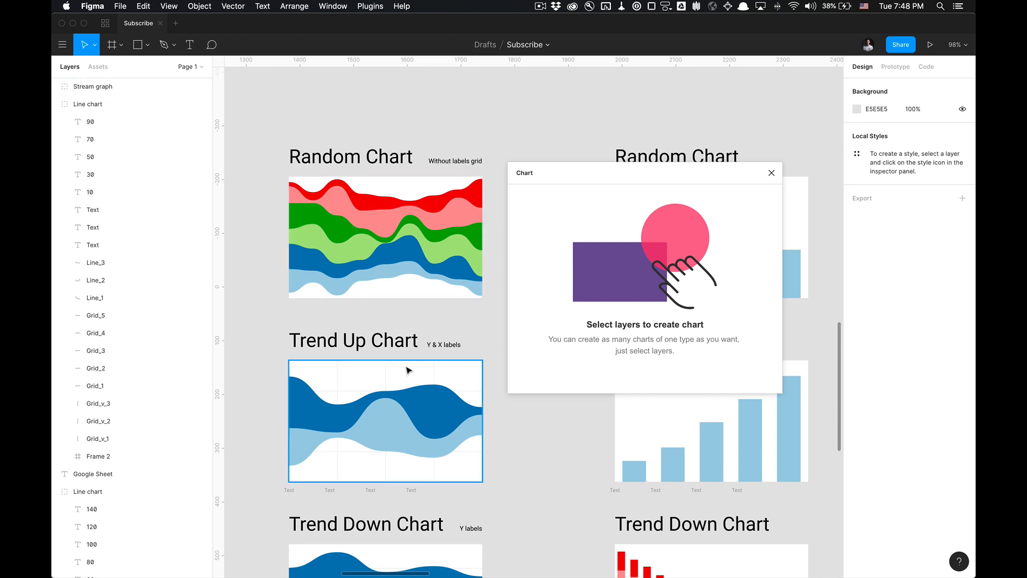
scroll(460, 328, "down", 3)
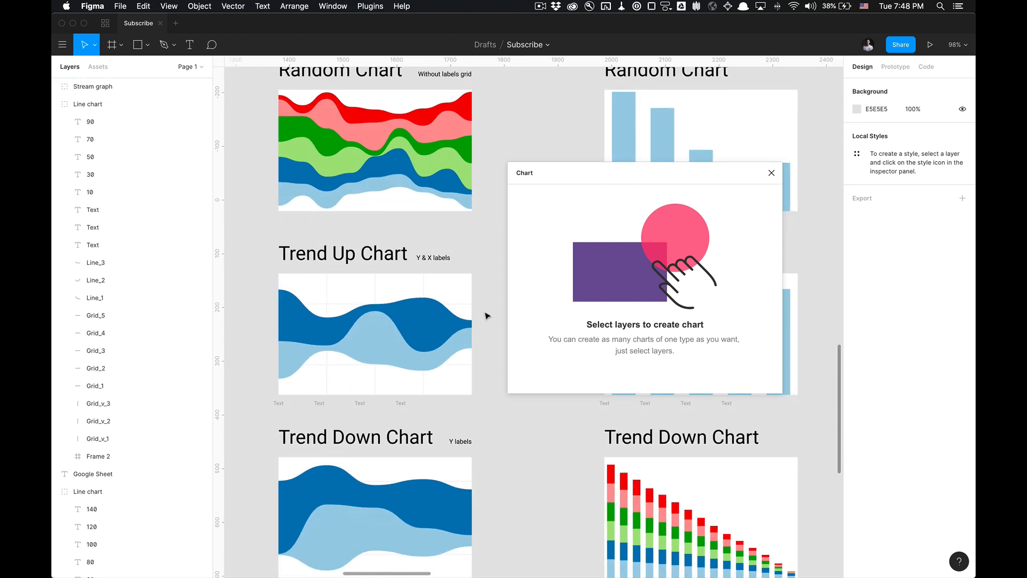
left_click(462, 299)
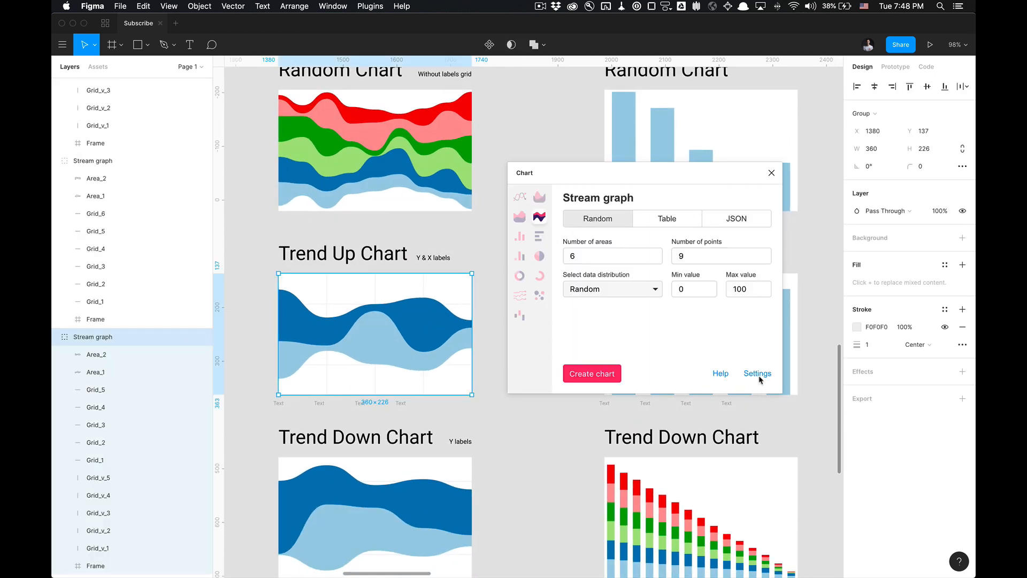
left_click(758, 374)
left_click(622, 289)
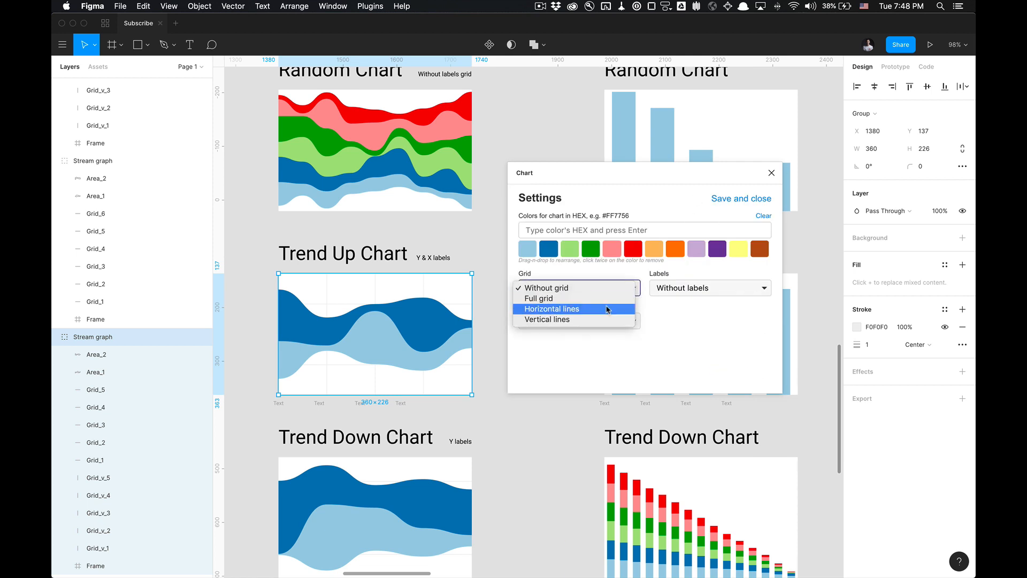
left_click(704, 294)
left_click(708, 291)
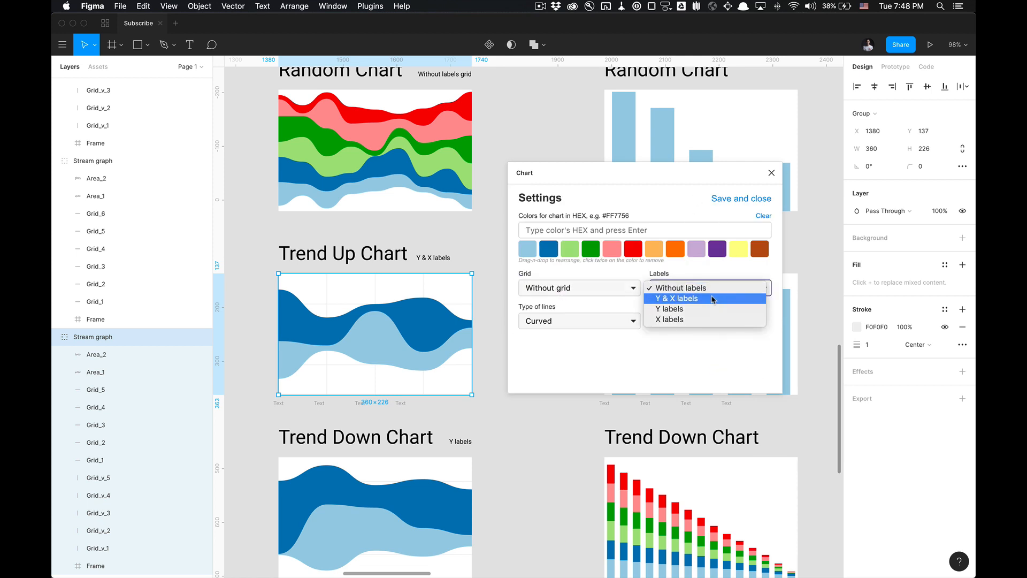
Set the labels for the Trend Up stream graph to Y & X labels and save the settings.
left_click(455, 410)
left_click(445, 408)
scroll(440, 410, "down", 5)
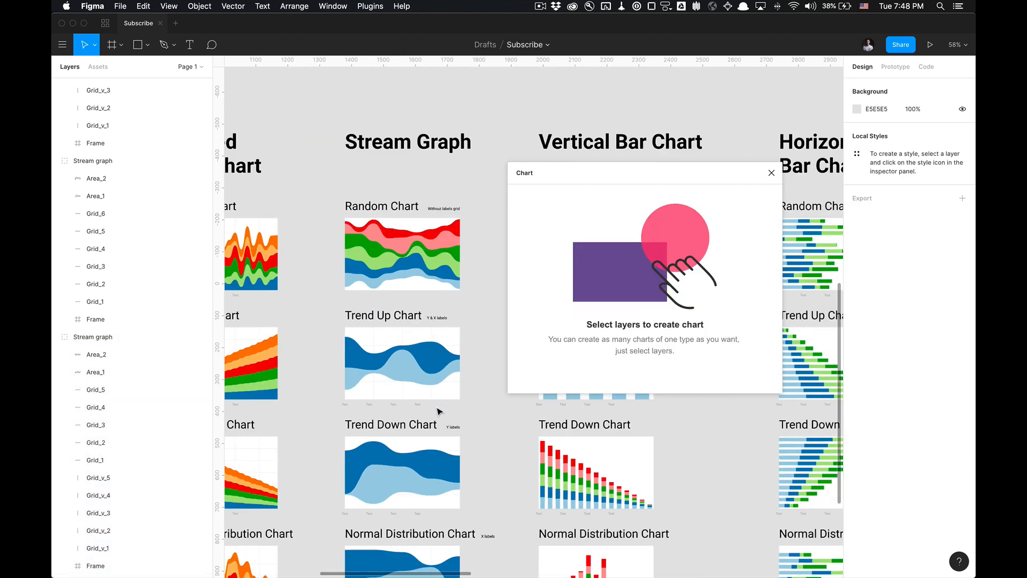
left_click_drag(393, 408, 426, 380)
scroll(426, 381, "up", 6)
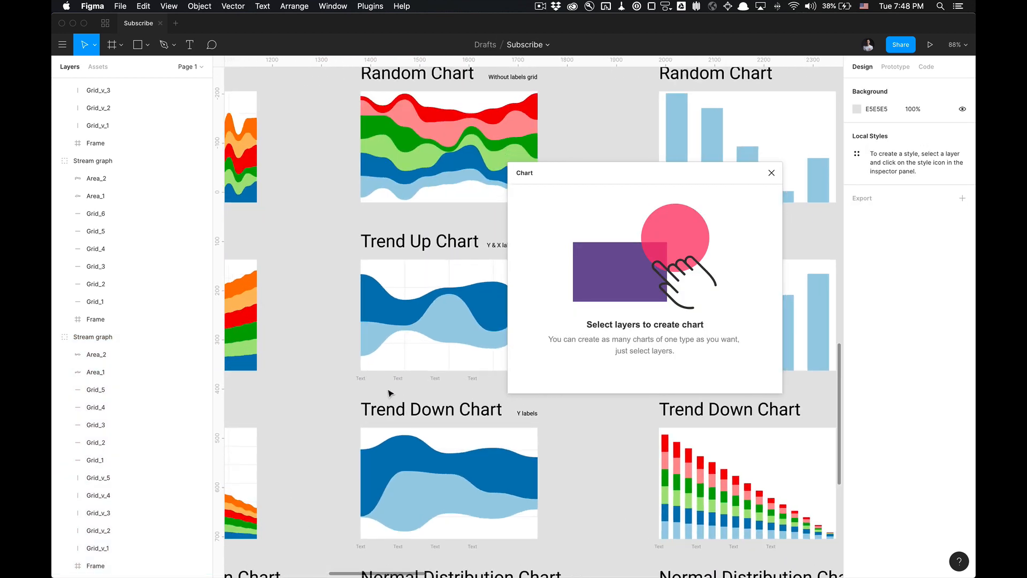
left_click(467, 341)
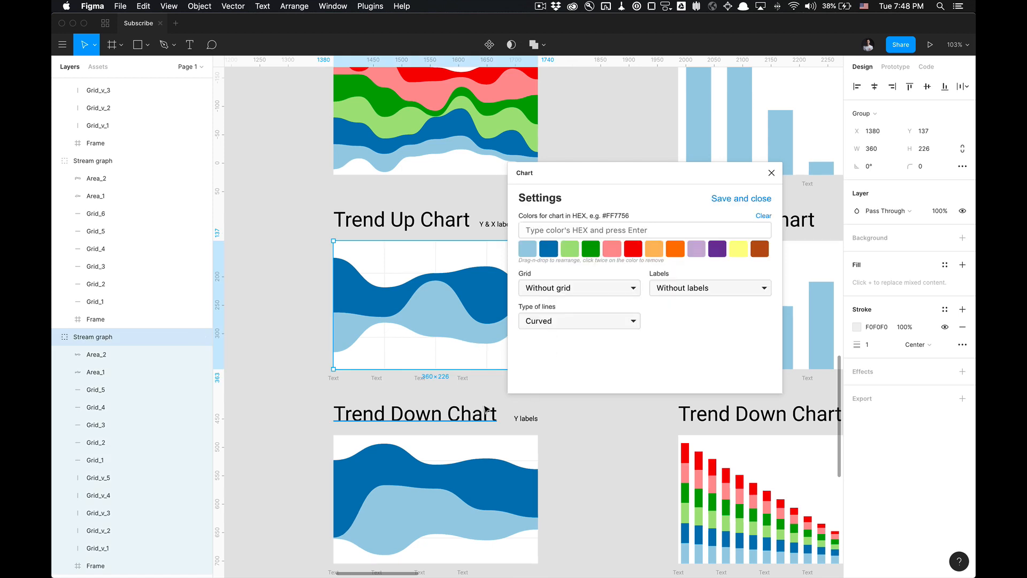
left_click_drag(483, 392, 417, 392)
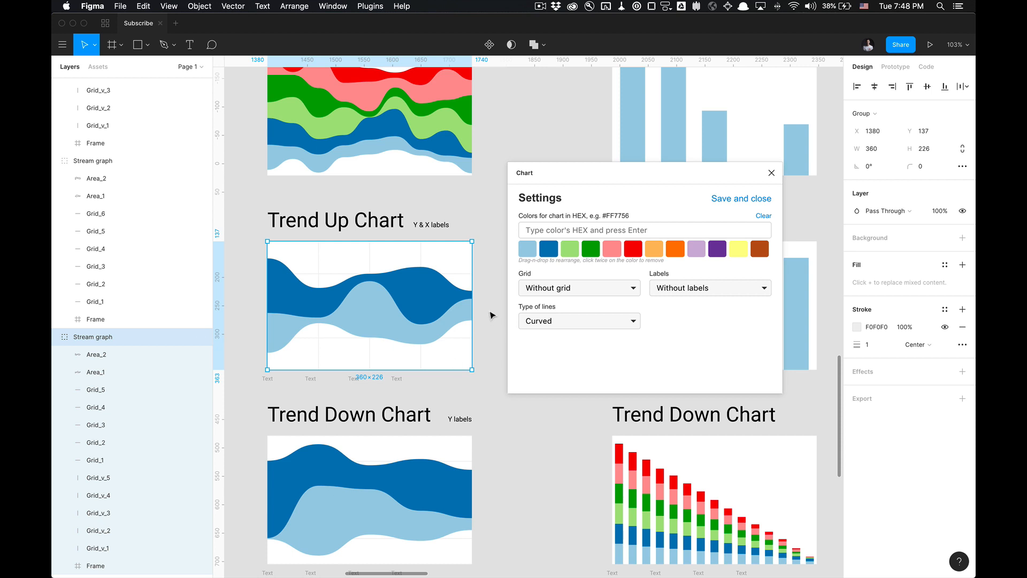
left_click(702, 289)
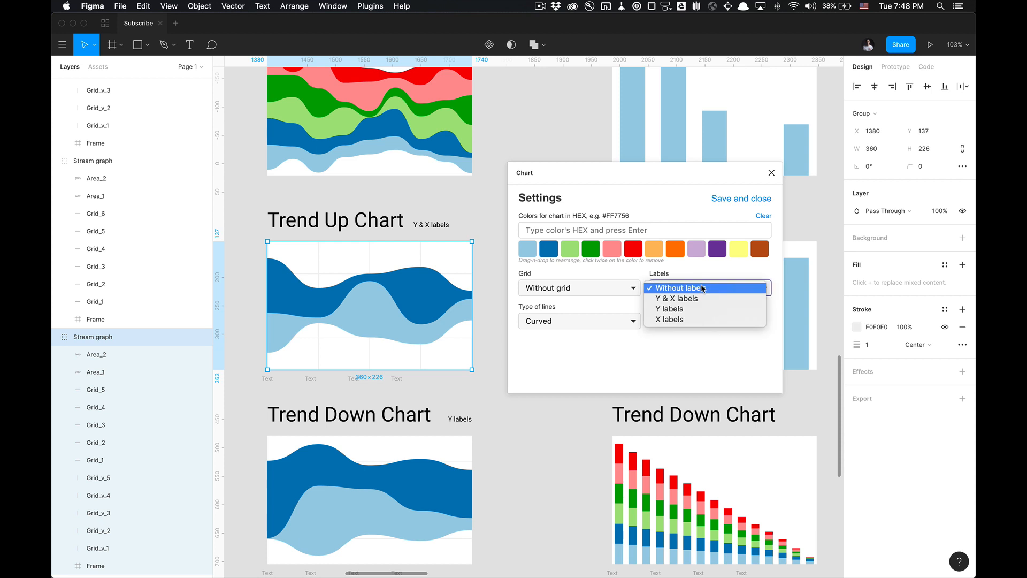
left_click(707, 297)
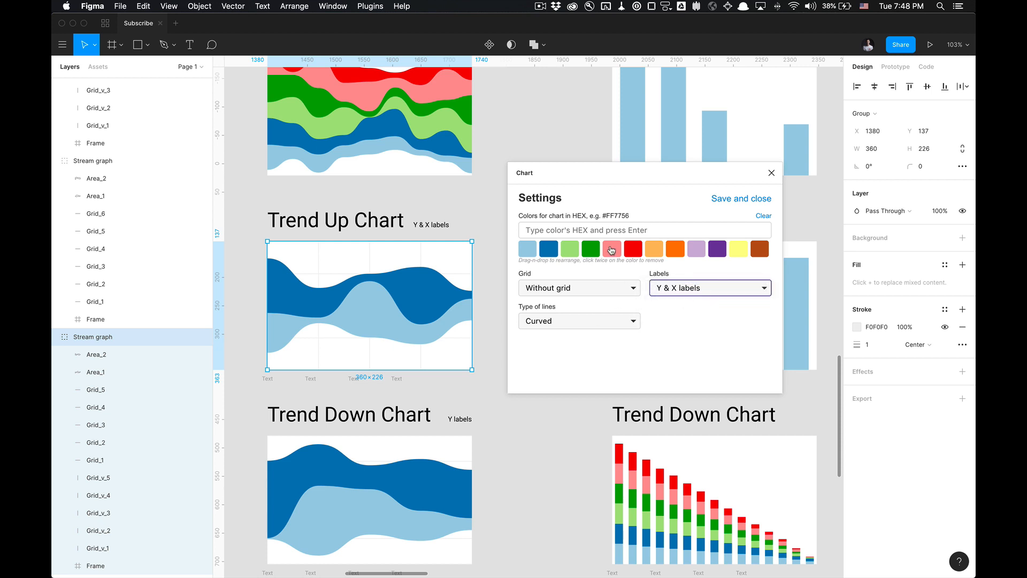
left_click(745, 200)
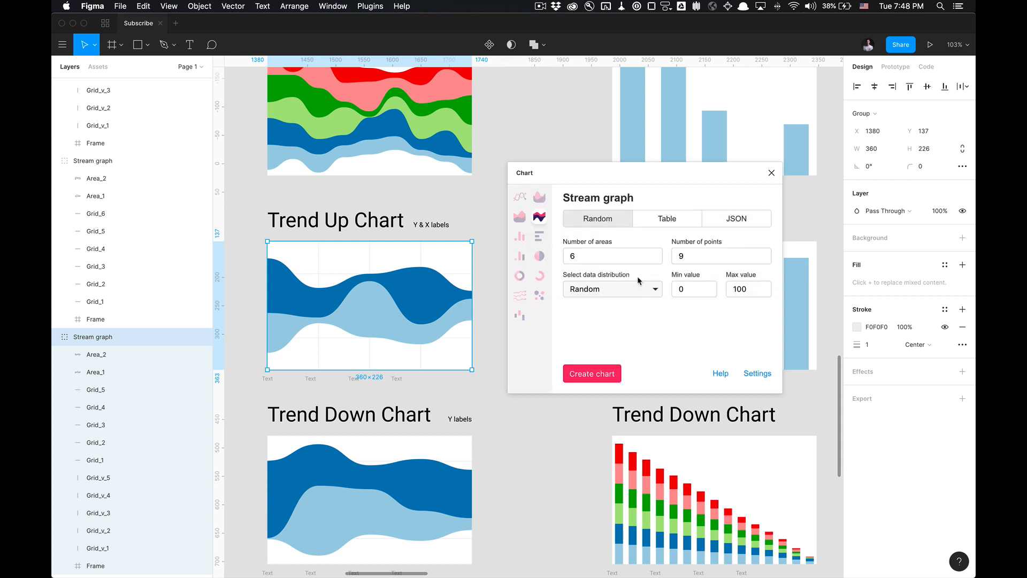
Try creating a random stream graph with 6 areas and 9 points in the Trend Up slot and undo it.
left_click(589, 373)
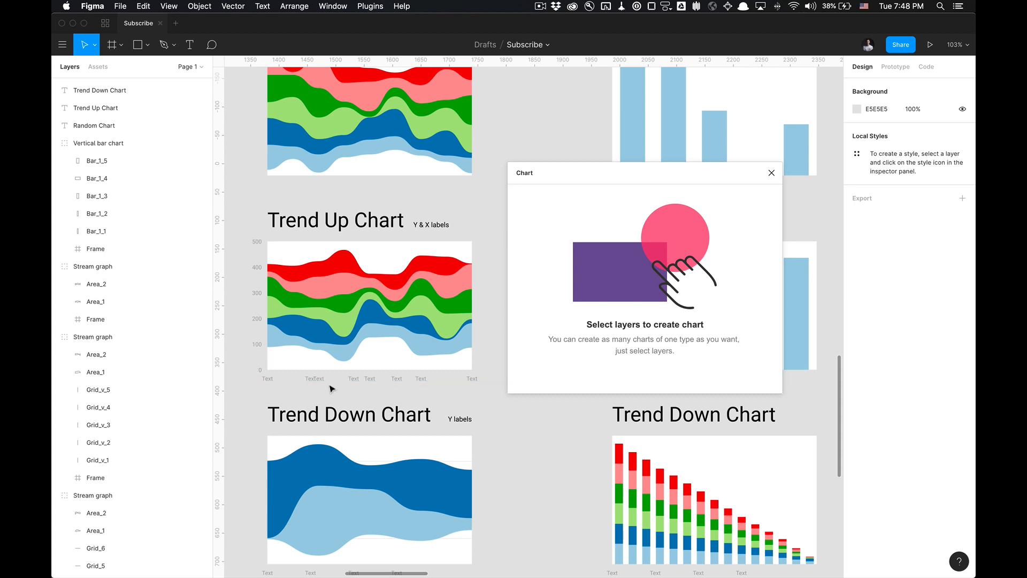
scroll(325, 383, "up", 3)
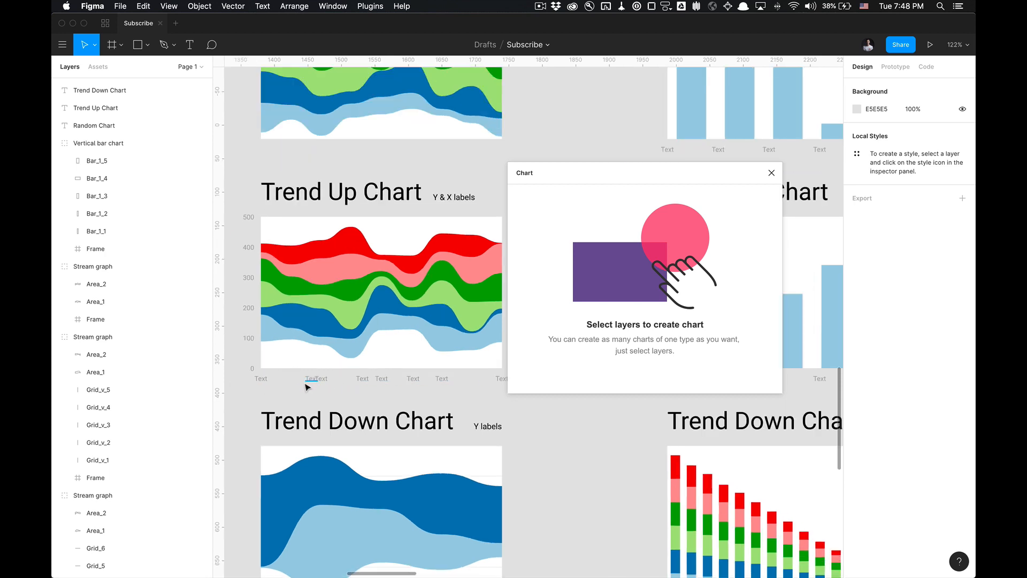
scroll(307, 386, "down", 2)
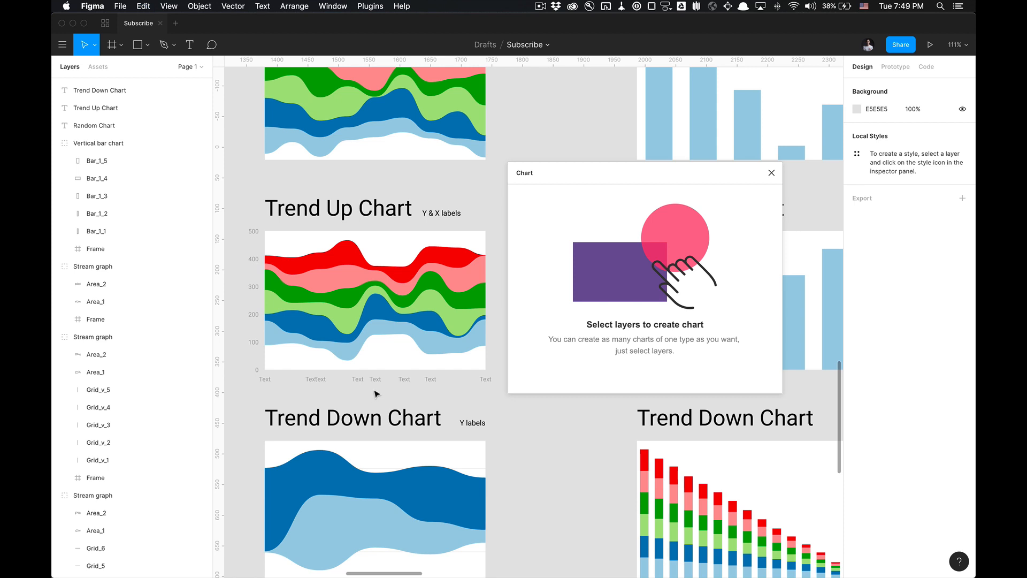
key("super+z")
key("super+z")
key("super+z")
Delete the row of Text labels beneath the Trend Up stream graph.
left_click_drag(445, 393, 266, 378)
key("BackSpace")
Set the grid for the Trend Up stream graph to Full grid in the chart settings.
left_click(308, 346)
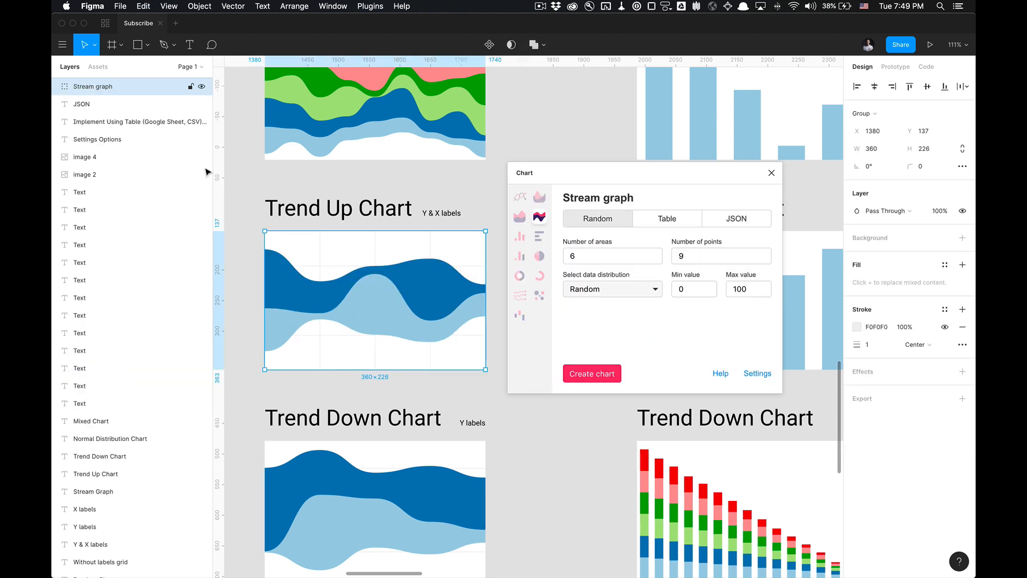
left_click(757, 374)
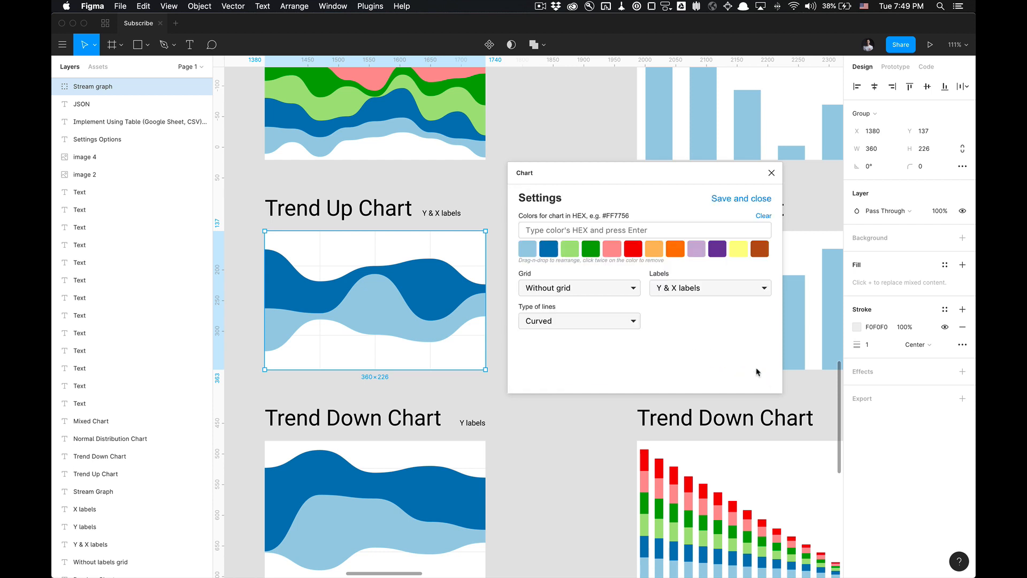
left_click(679, 285)
left_click(658, 288)
left_click(599, 289)
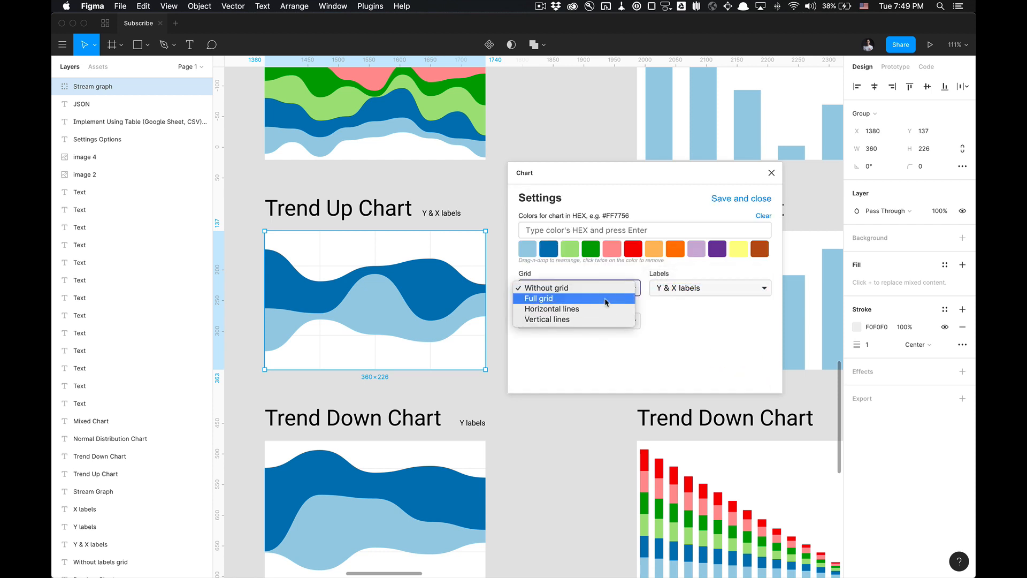
left_click(607, 300)
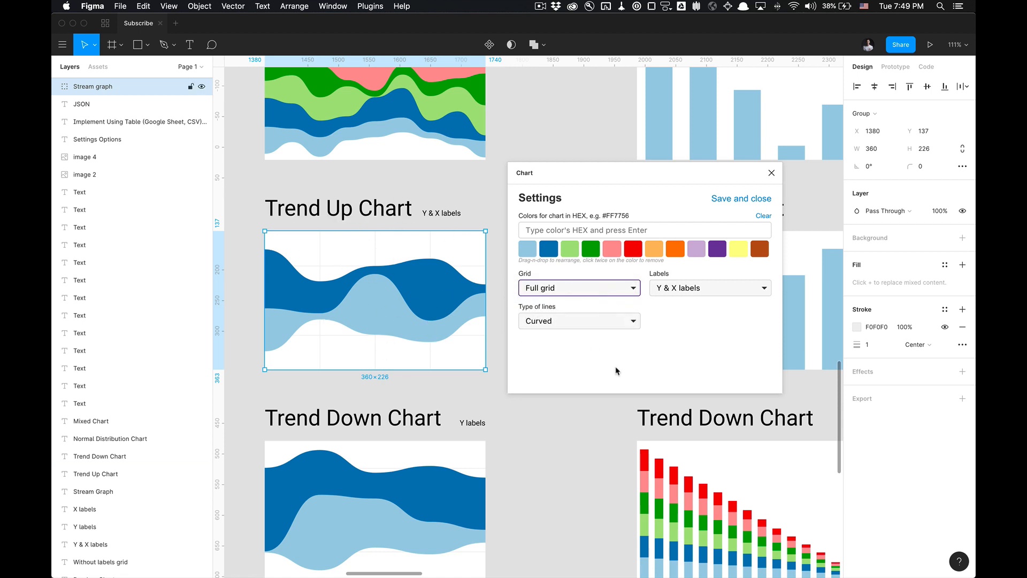
Save the settings with Spline lines and create the Trend Up stream graph with 6 areas, 9 points and Random distribution.
left_click(691, 330)
left_click(618, 325)
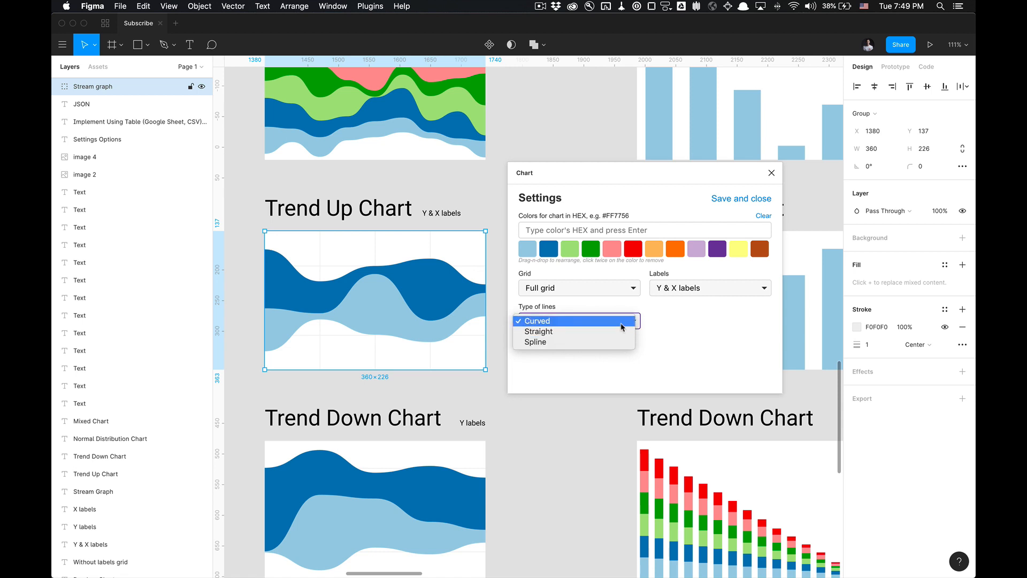
left_click(615, 341)
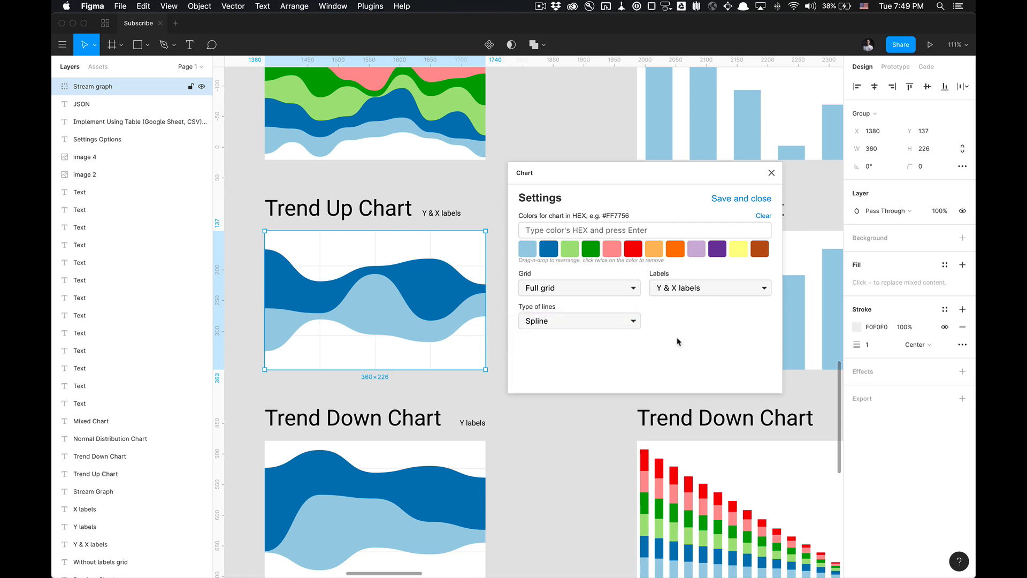
left_click(761, 198)
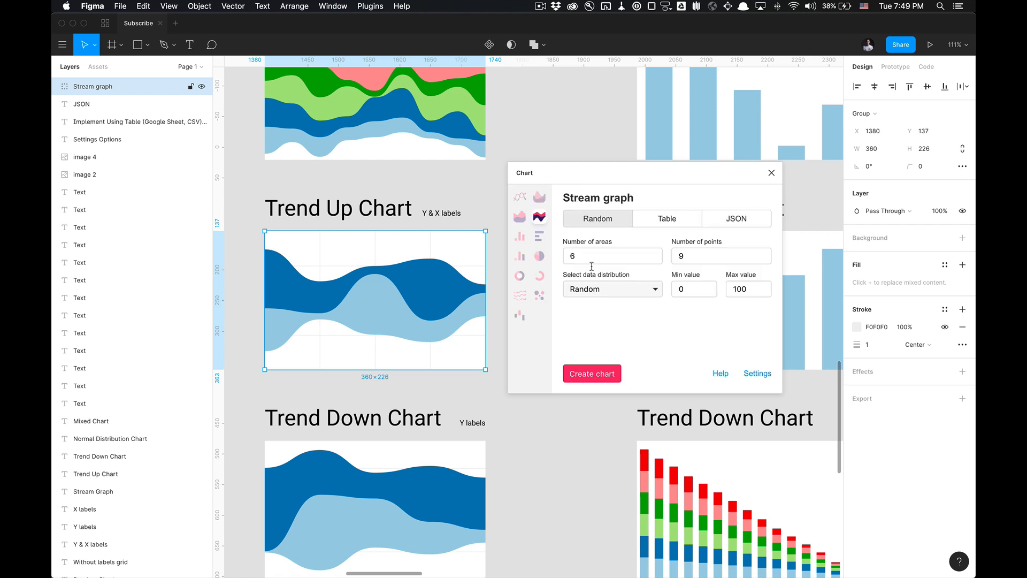
left_click(597, 376)
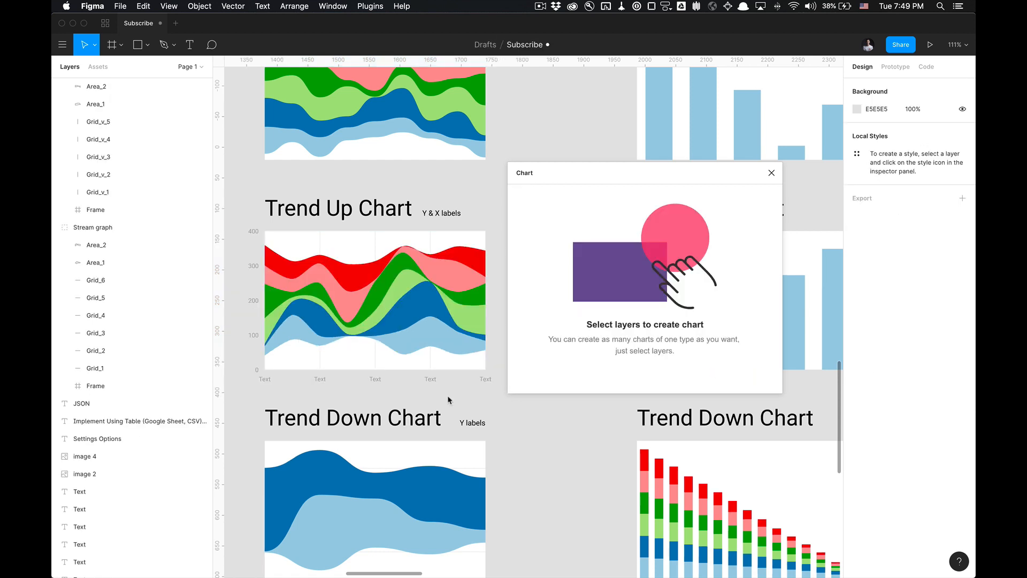
Review the Grid, Labels and Type of lines settings for the new Trend Up stream graph.
left_click(329, 273)
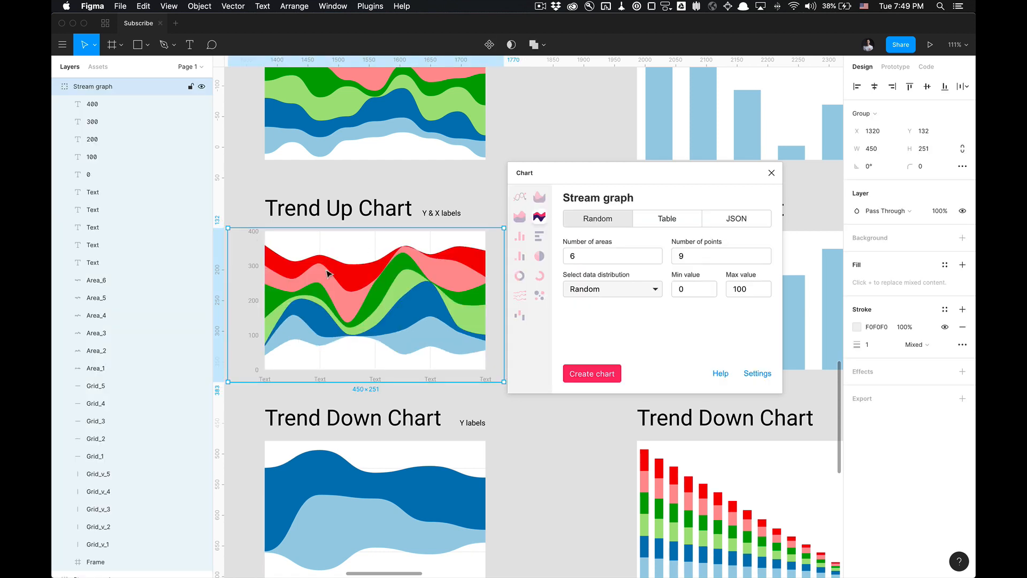
left_click(756, 374)
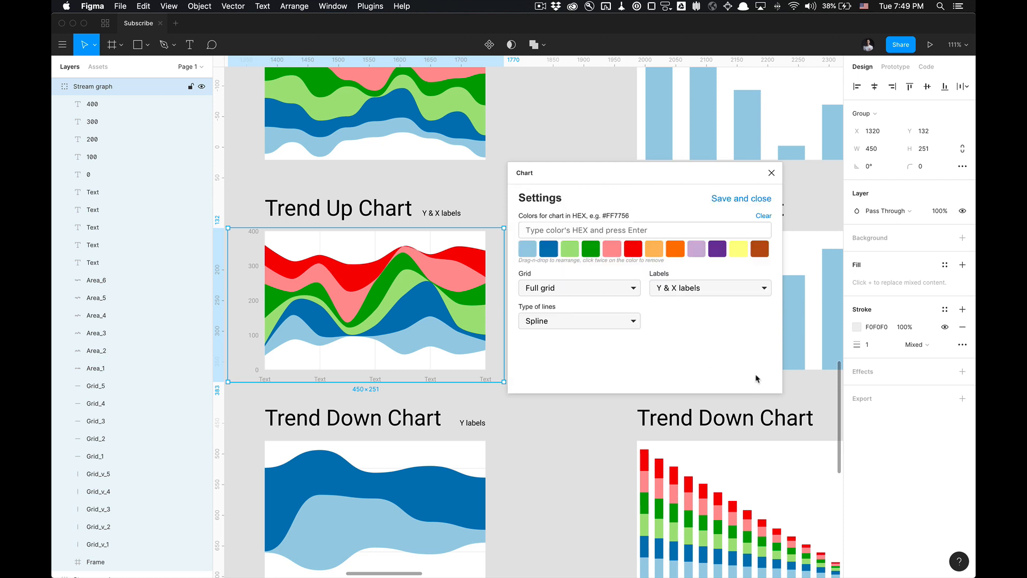
left_click(632, 292)
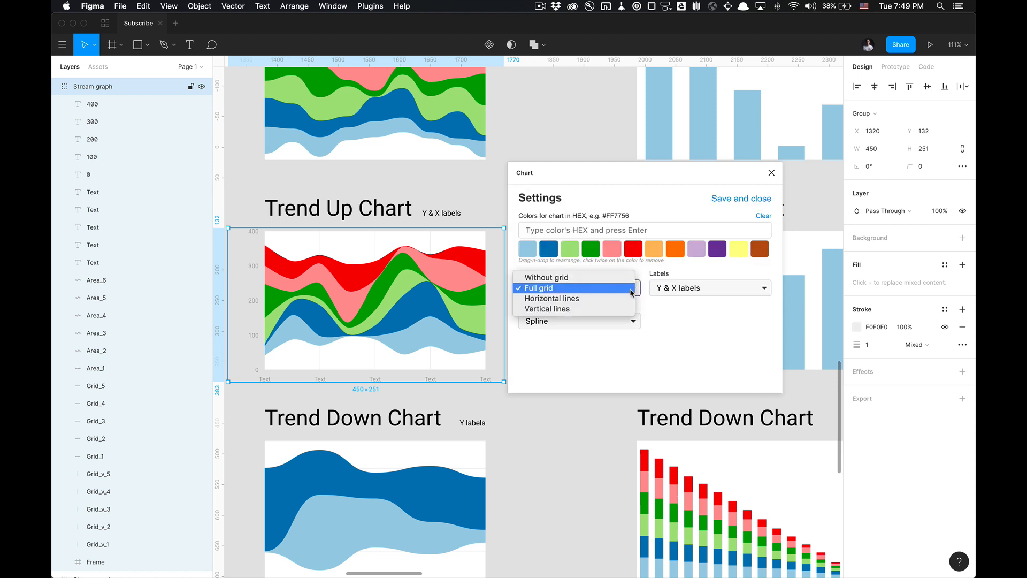
left_click(686, 289)
left_click(686, 289)
left_click(592, 328)
left_click(591, 325)
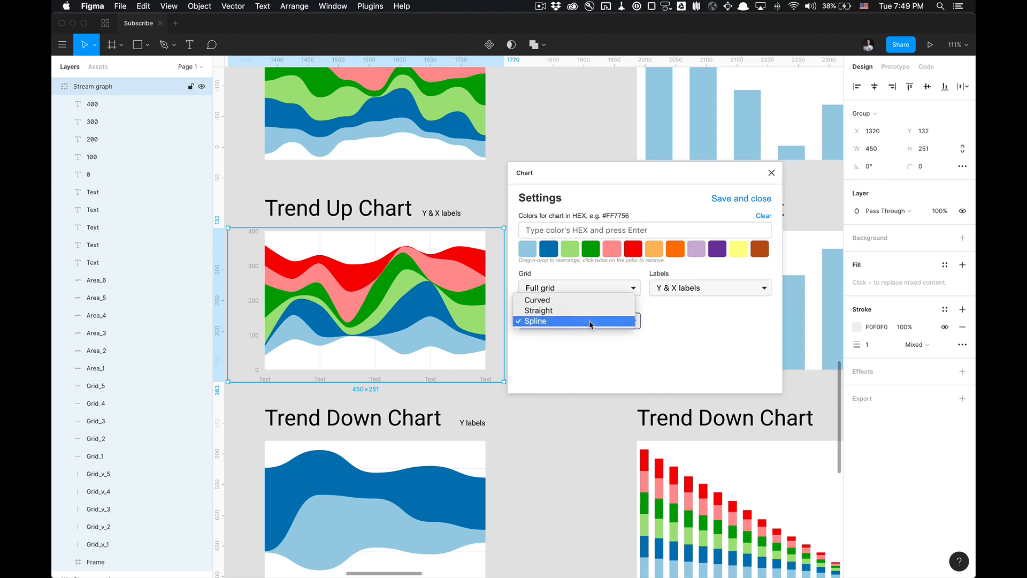
left_click(591, 321)
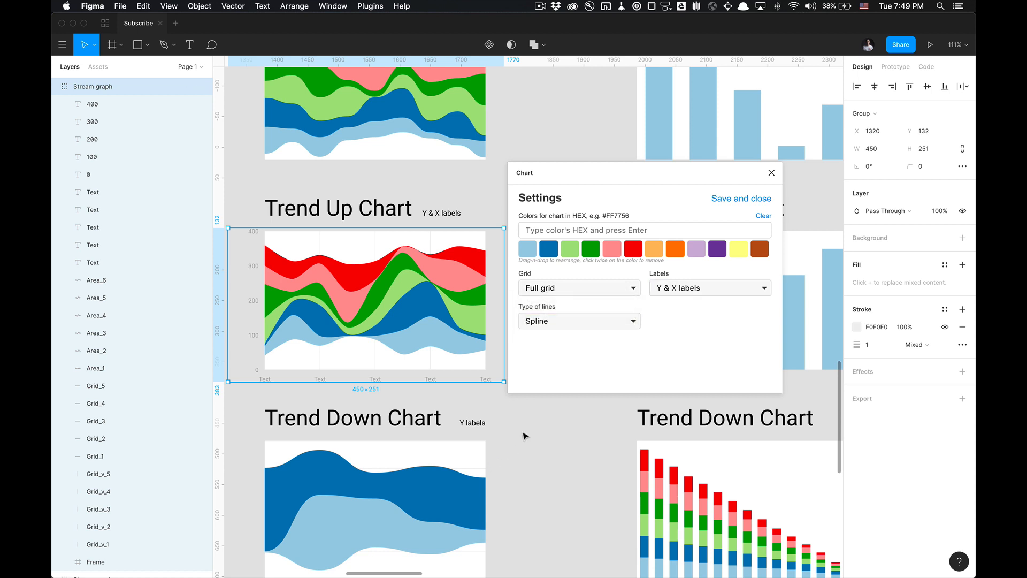
Look over the chart sample columns from Area Chart and Stream Graph across to the bar, pie and Sparkline charts.
scroll(523, 432, "down", 5)
scroll(525, 434, "down", 2)
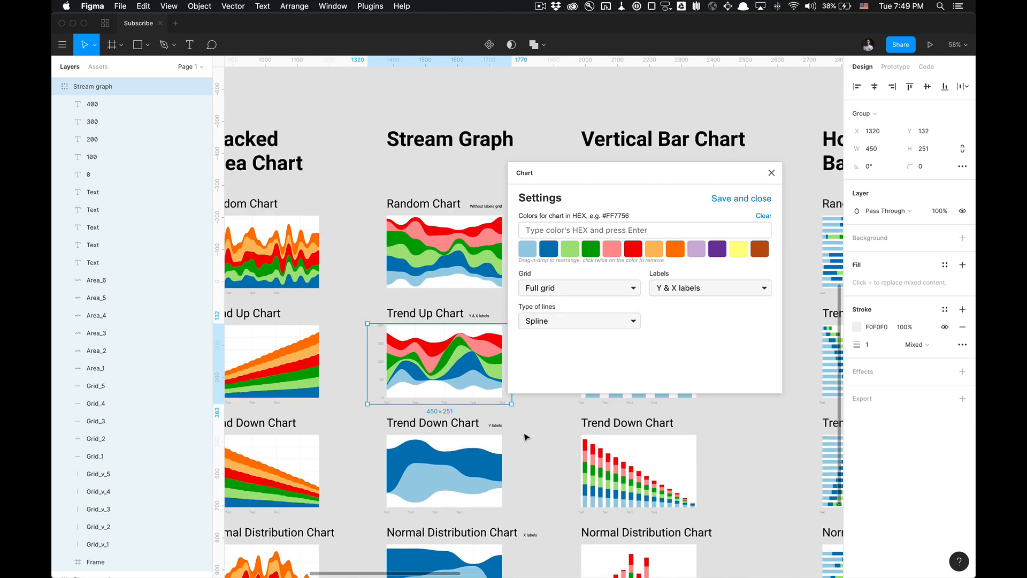
left_click_drag(516, 435, 479, 439)
left_click(546, 430)
left_click_drag(544, 423, 584, 402)
scroll(517, 434, "down", 5)
scroll(418, 386, "right", 4)
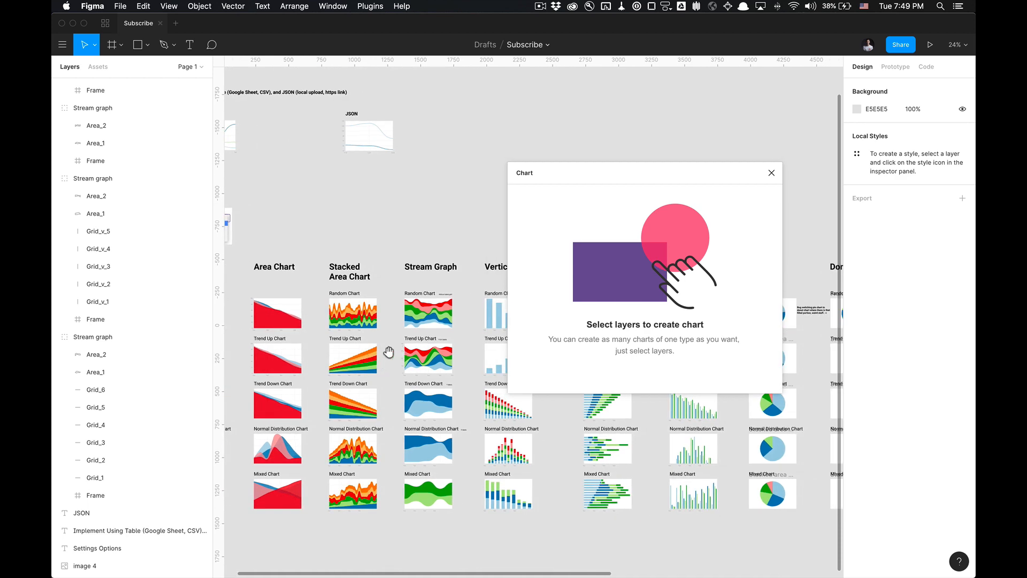
scroll(388, 352, "right", 4)
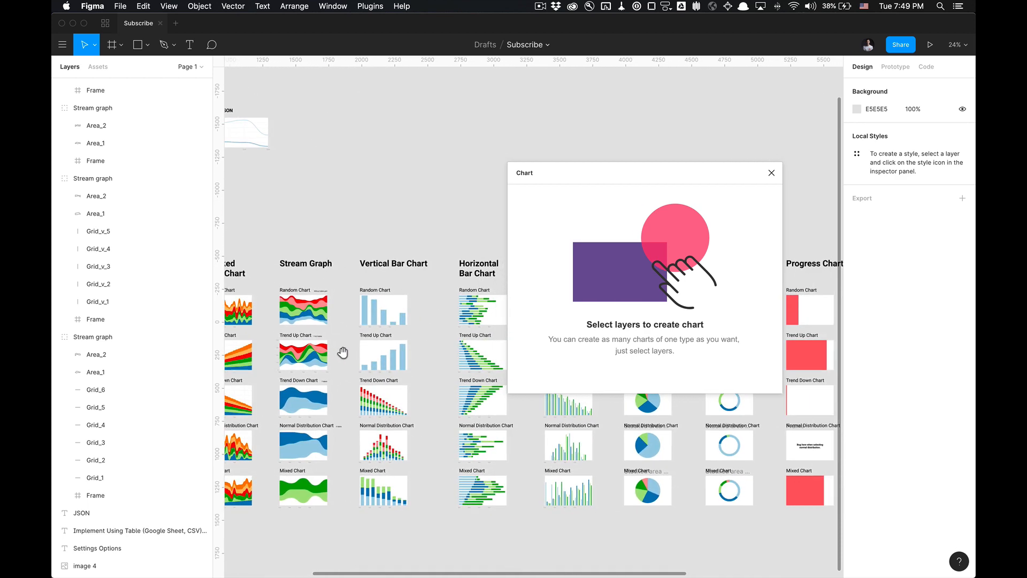
left_click_drag(342, 352, 415, 351)
scroll(363, 345, "up", 4)
left_click(374, 358)
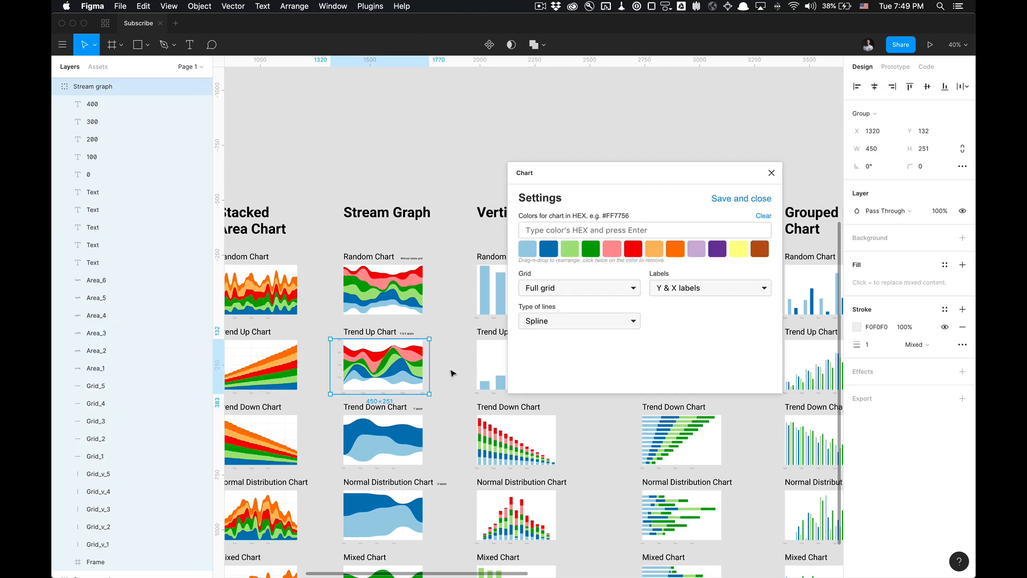
left_click(587, 429)
scroll(592, 449, "down", 4)
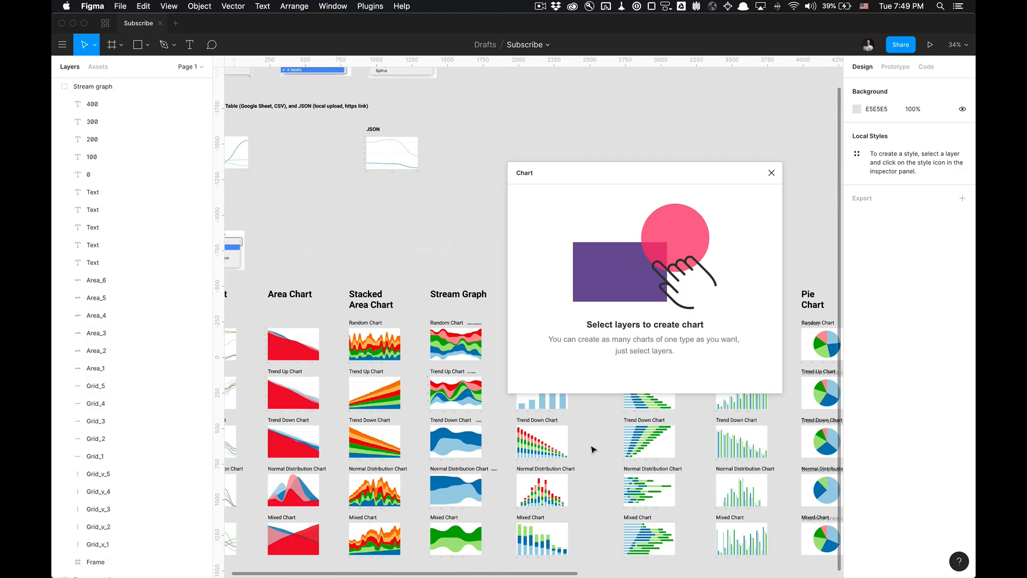
left_click_drag(578, 444, 338, 413)
left_click_drag(462, 416, 594, 438)
left_click_drag(447, 427, 244, 457)
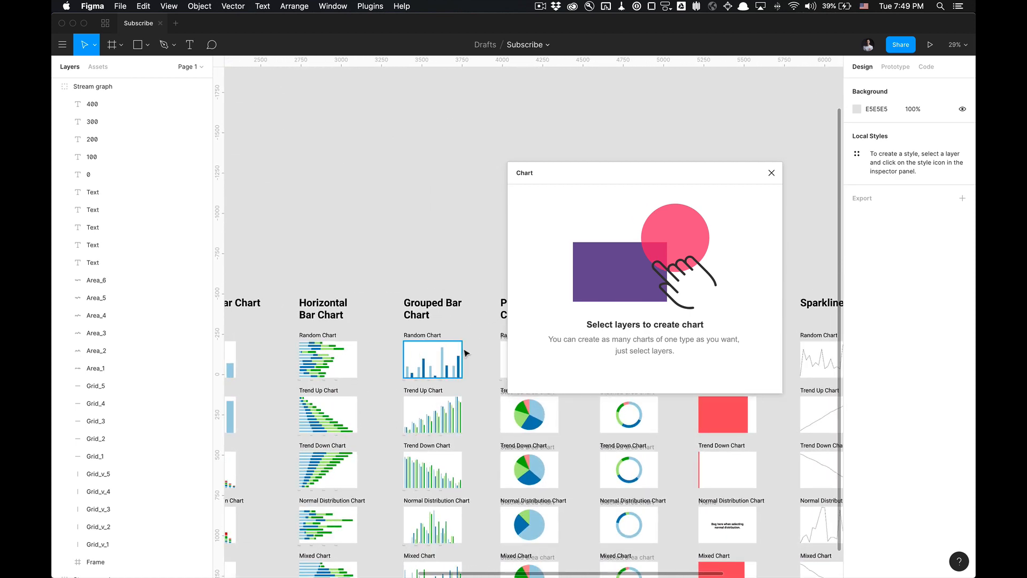
Delete the donut chart with the stray filled slice from the Random Chart frame in the Donut Chart column.
scroll(466, 364, "up", 6)
left_click_drag(408, 404, 287, 410)
scroll(360, 406, "down", 1)
scroll(369, 408, "down", 3)
left_click_drag(366, 405, 385, 398)
scroll(383, 396, "up", 3)
left_click(461, 377)
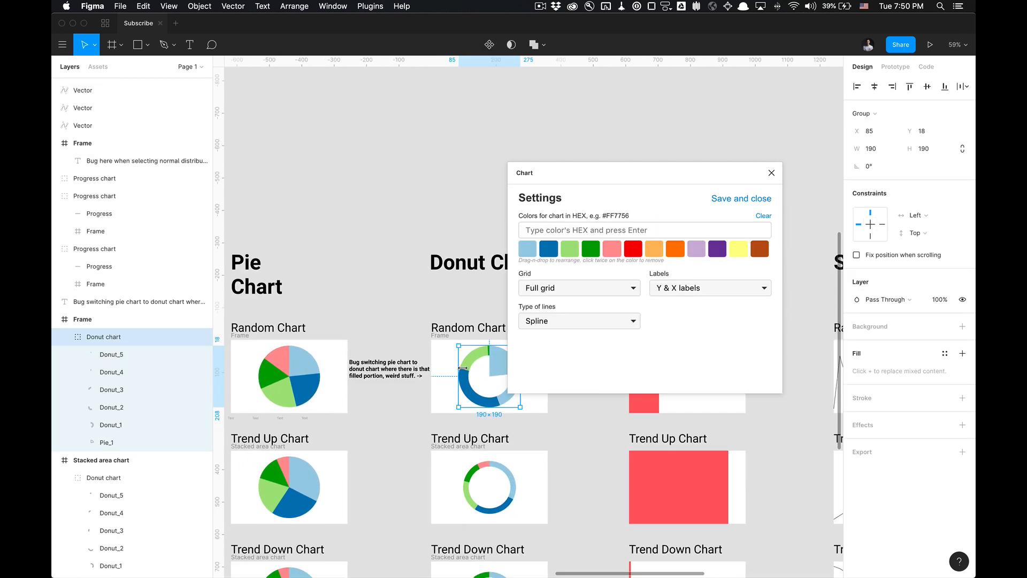
key("Delete")
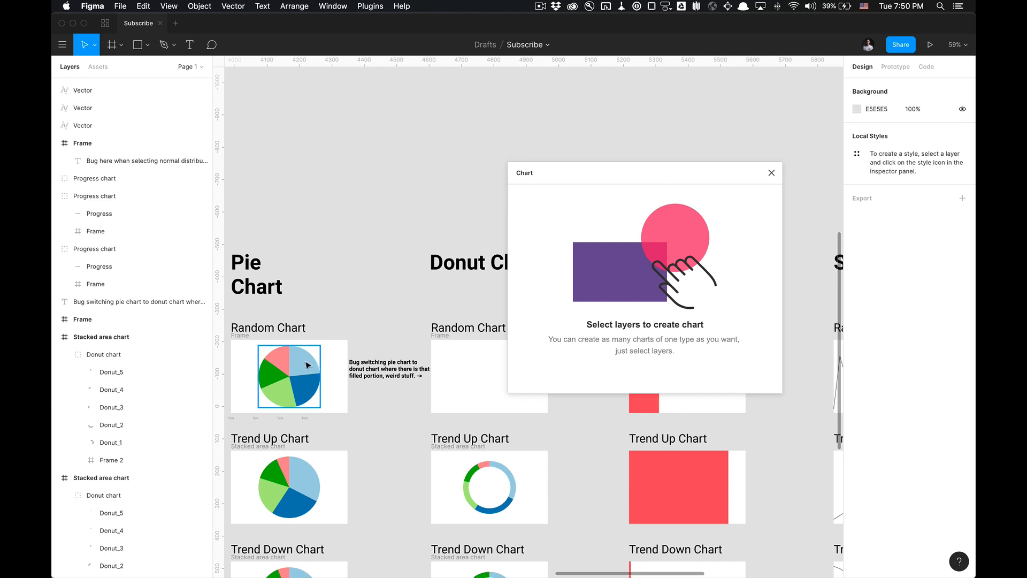
Copy the Random pie chart into the empty Random Chart frame of the Donut Chart column, positioned at X 85.
left_click(310, 364)
key("ctrl+c")
left_click(493, 396)
key("ctrl+v")
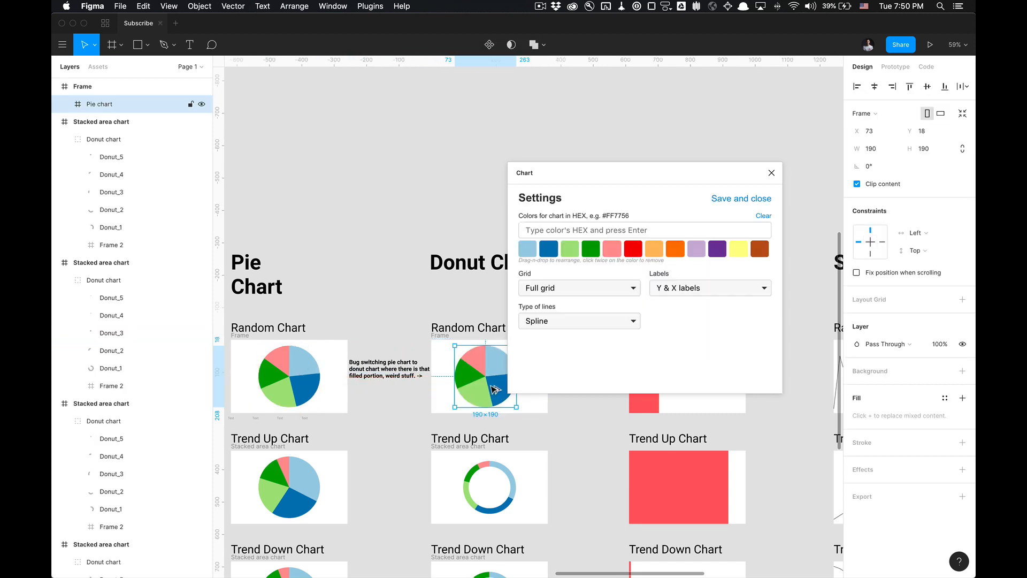
left_click_drag(500, 387, 504, 388)
Save the chart settings and turn the pasted pie chart into a donut chart with 5 slices and Random distribution.
left_click_drag(571, 172, 680, 267)
left_click(824, 274)
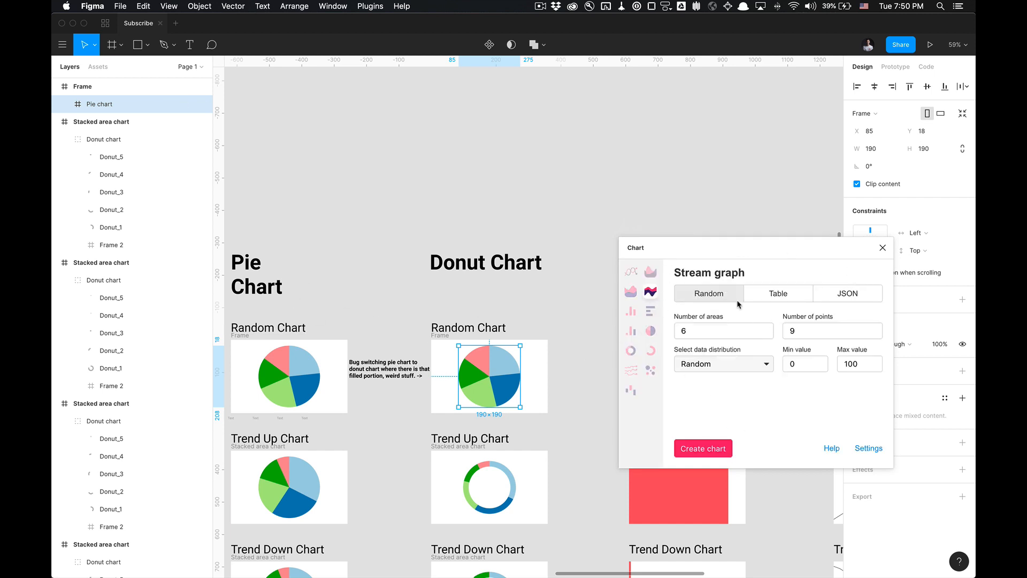
left_click(650, 350)
left_click(634, 372)
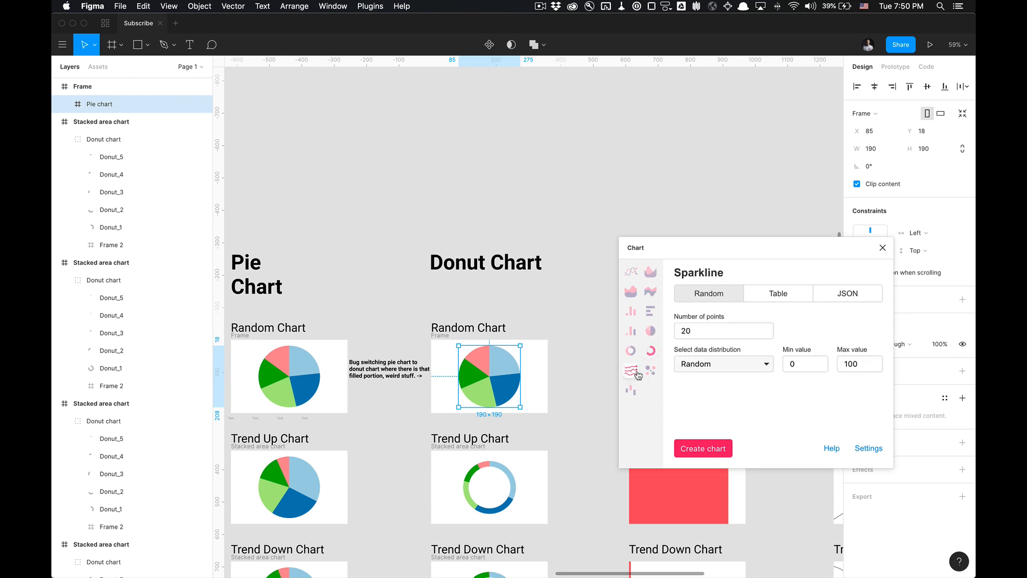
left_click(630, 351)
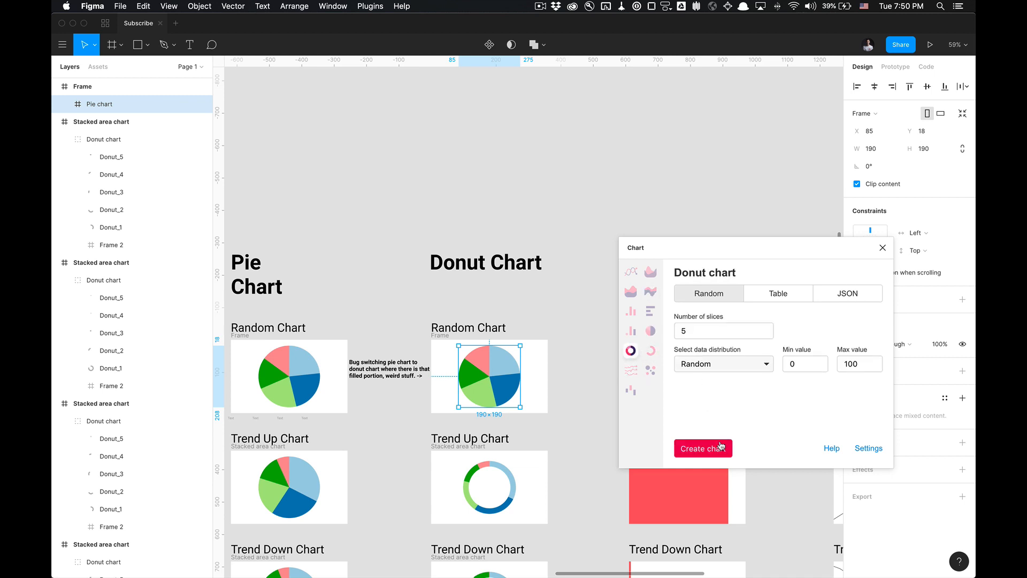
left_click(703, 449)
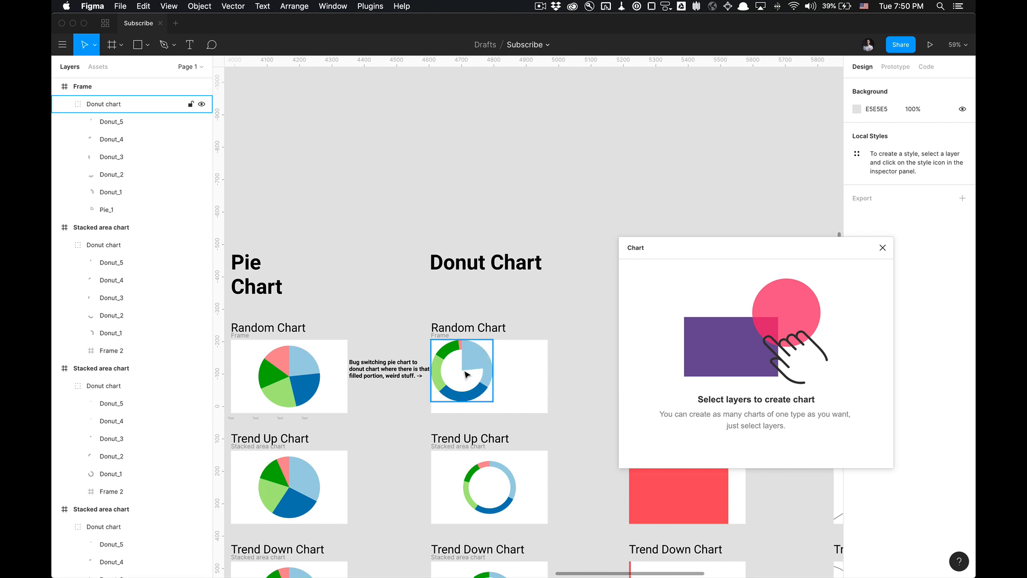
Delete the leftover Pie_1 slice from the new donut chart in the Random Chart frame.
left_click(511, 375)
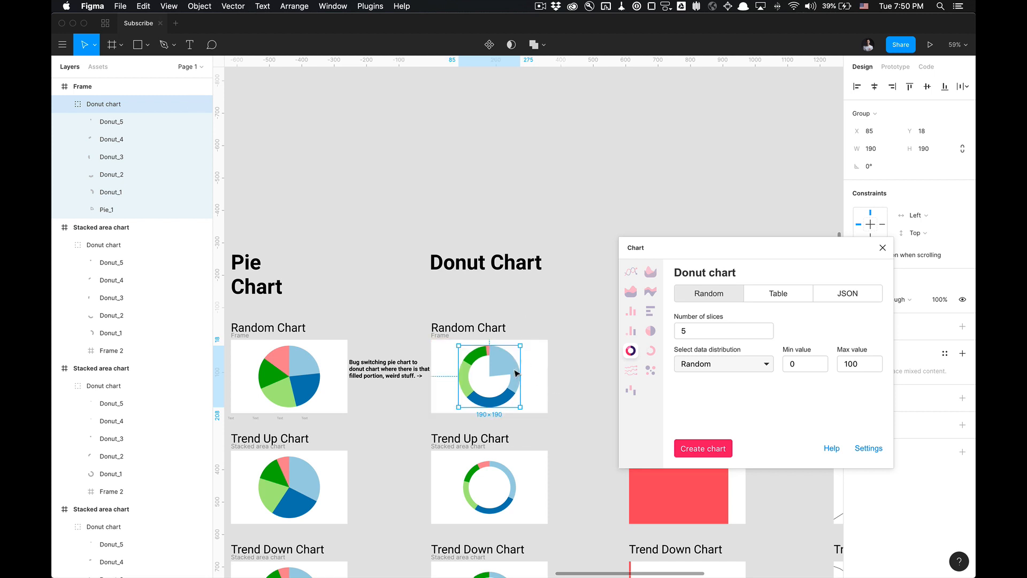
double_click(516, 372)
left_click(498, 377)
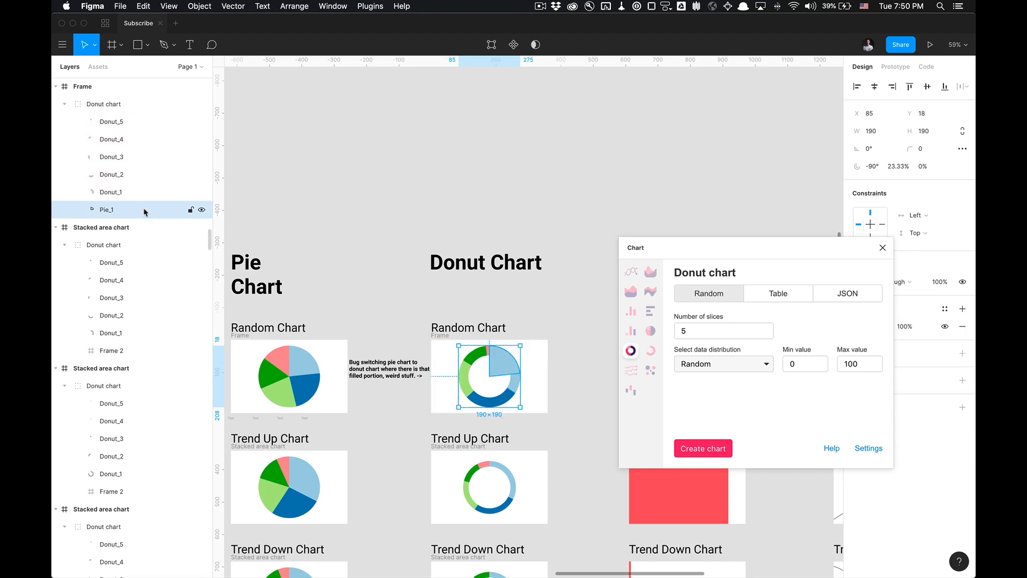
key("Delete")
key("super+z")
key("Delete")
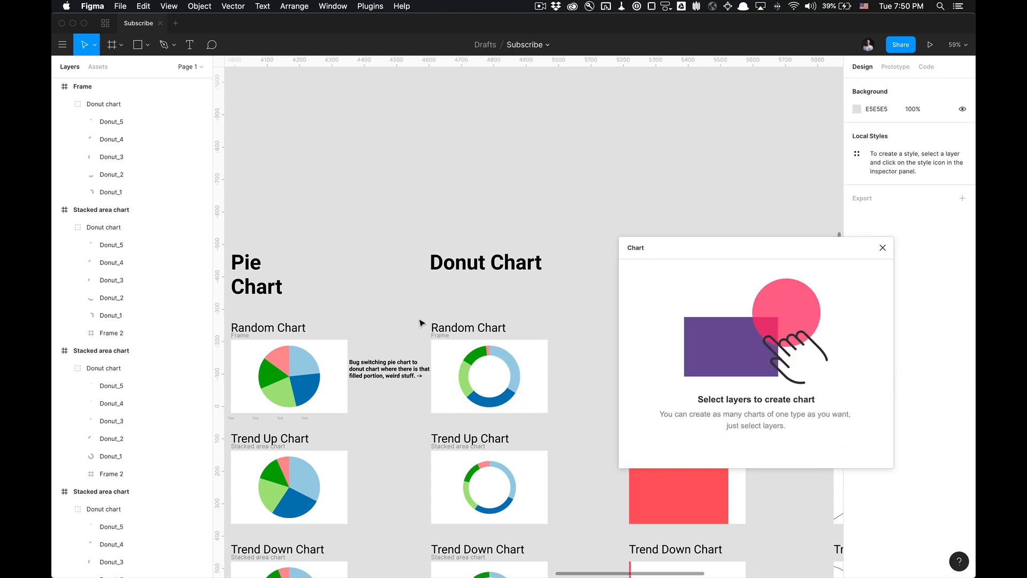
left_click(521, 382)
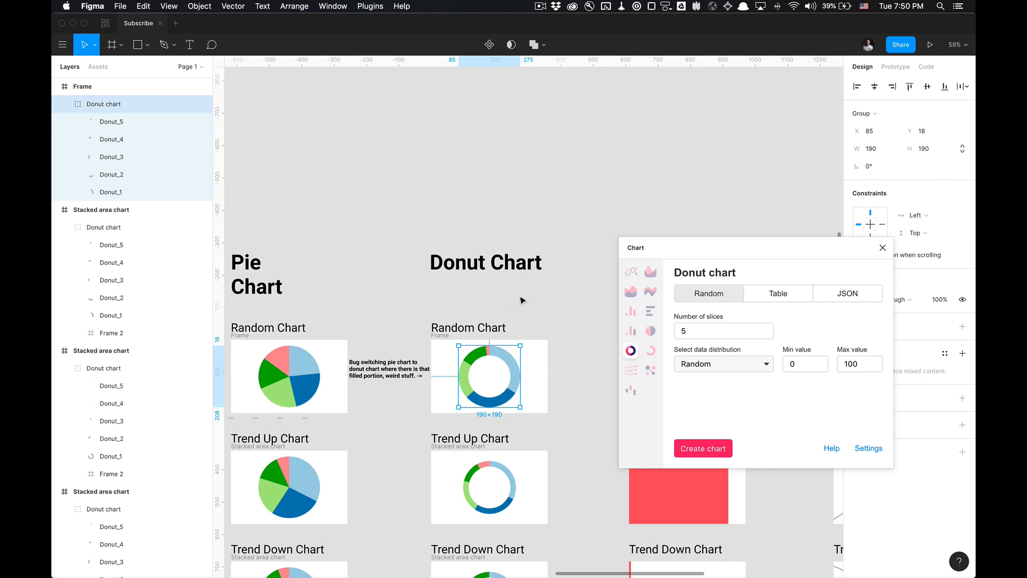
Create a 5-slice Random donut chart from a frame about 236 × 179 below the Donut Chart samples, and delete it.
scroll(512, 356, "down", 5)
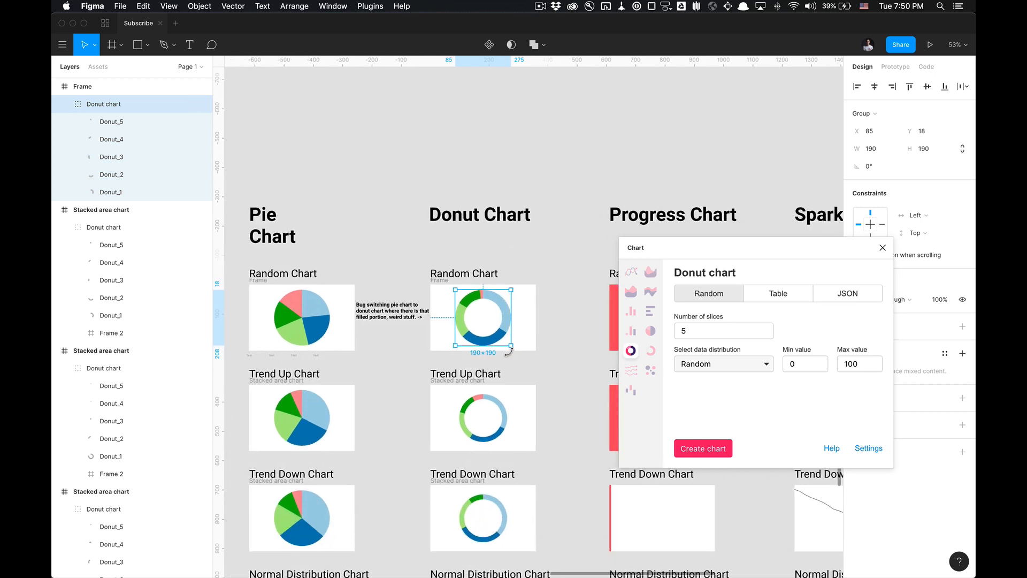
scroll(512, 305, "down", 6)
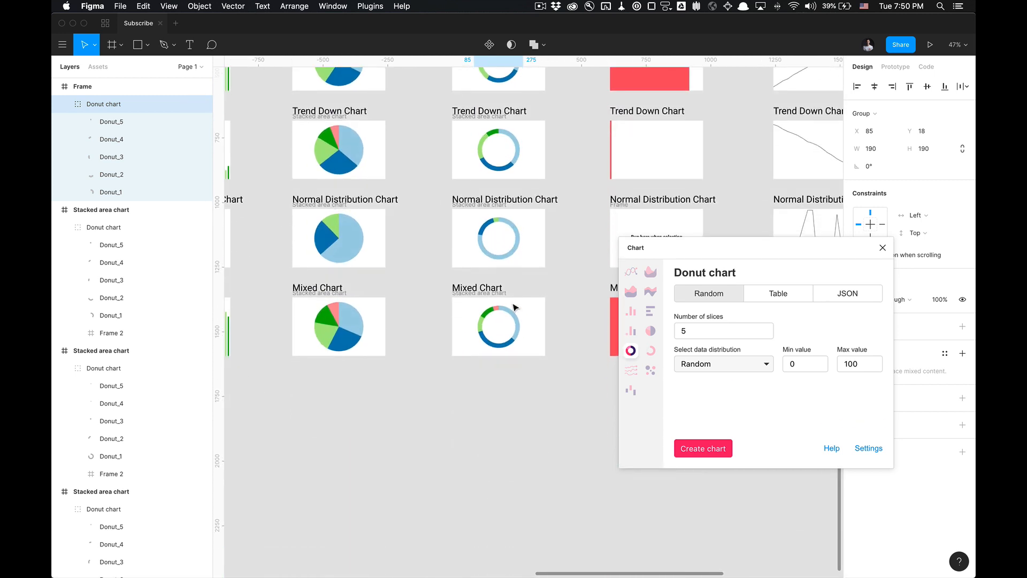
left_click(492, 427)
key("f")
left_click_drag(469, 390, 530, 436)
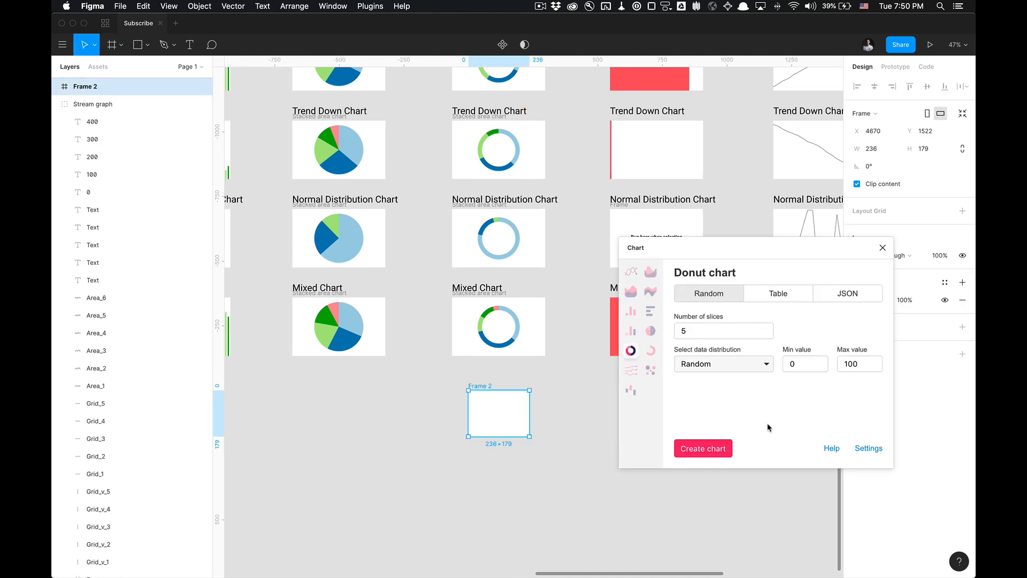
left_click(710, 450)
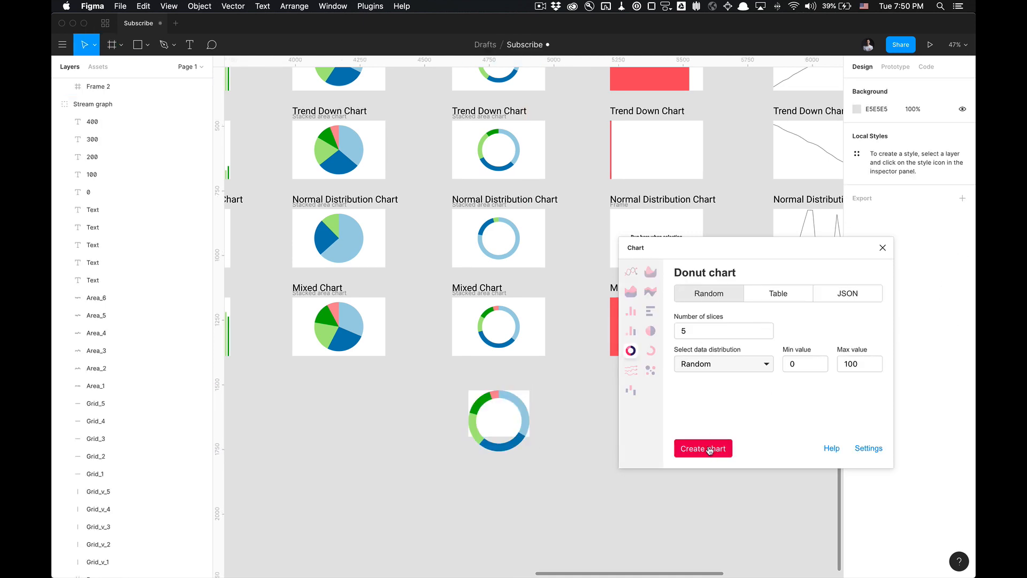
left_click(489, 412)
left_click(543, 474)
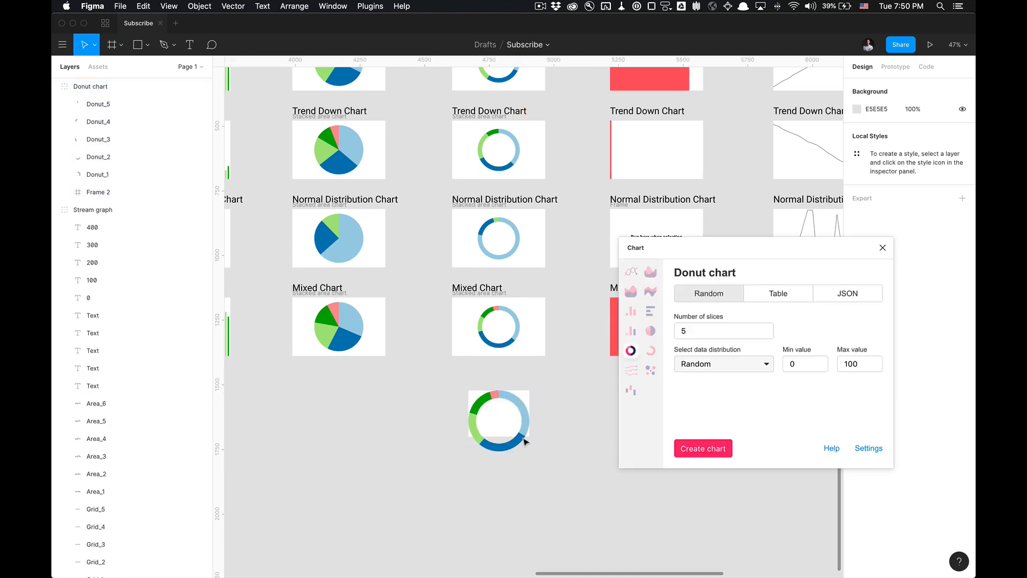
left_click(500, 420)
key("Delete")
Create a 5-slice Random donut chart from a 345 × 345 square frame below the Donut Chart samples, and delete it.
key("f")
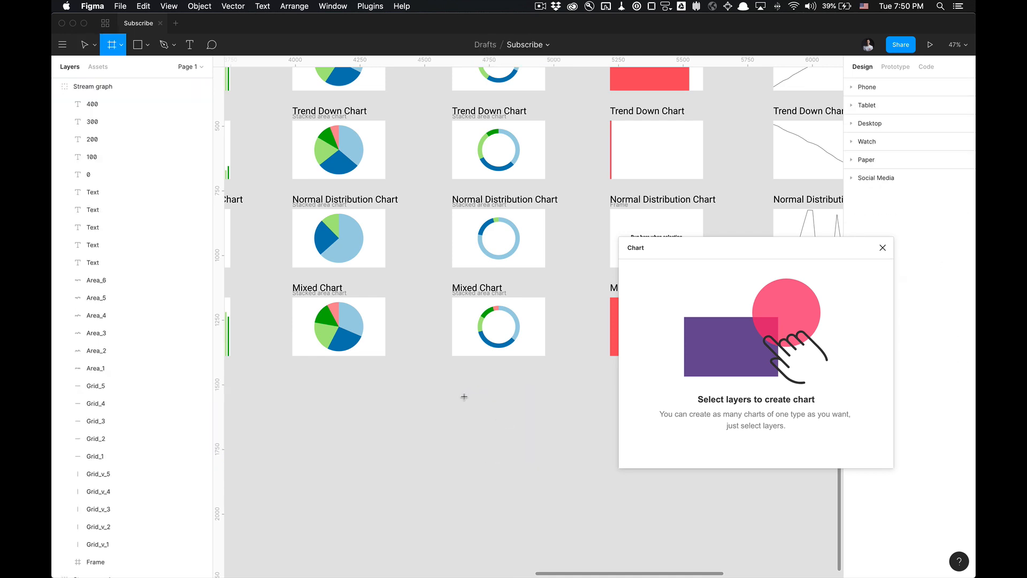
left_click_drag(464, 396, 523, 455)
key("Delete")
key("f")
left_click_drag(459, 382, 536, 471)
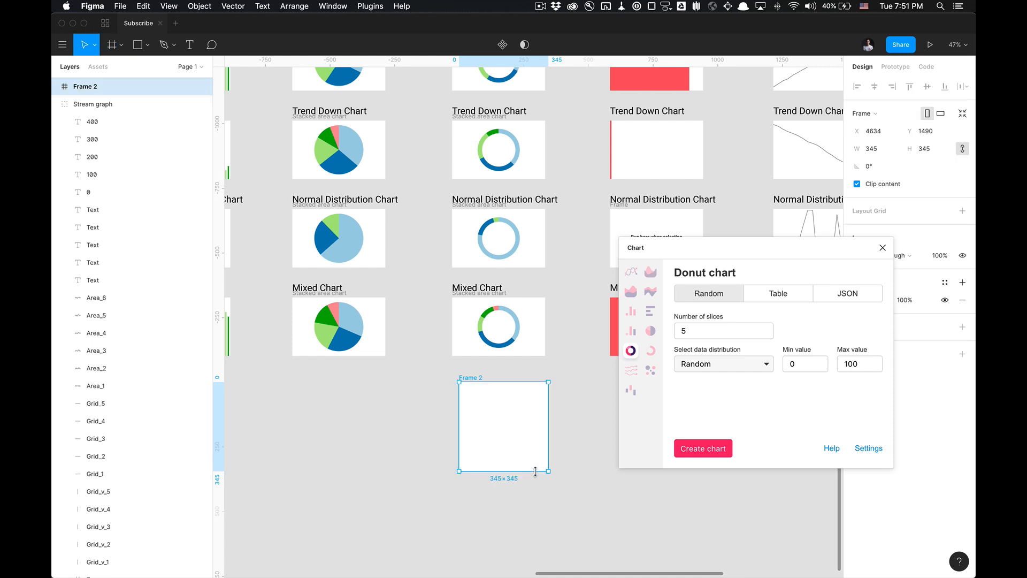
left_click(714, 451)
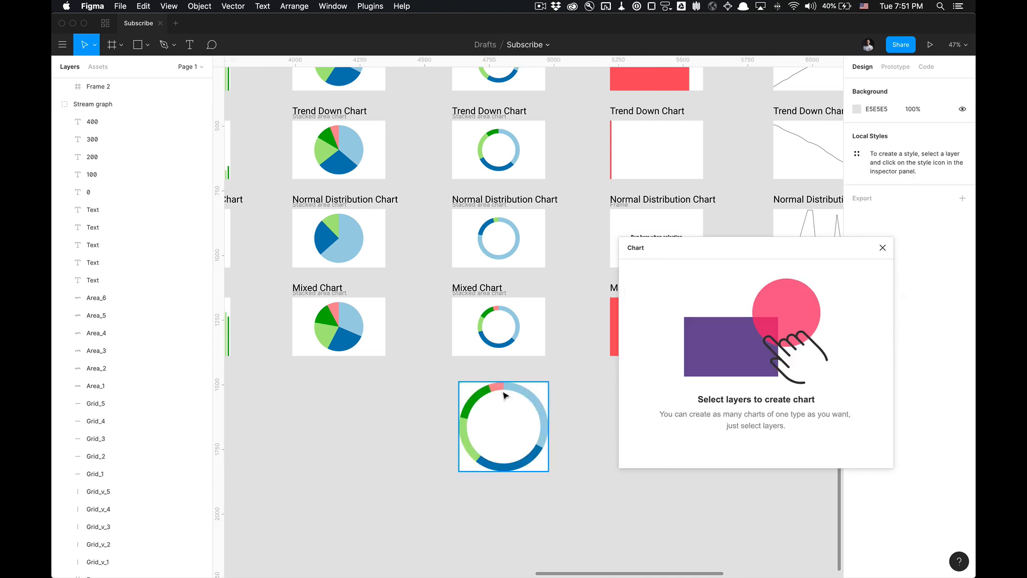
left_click(522, 415)
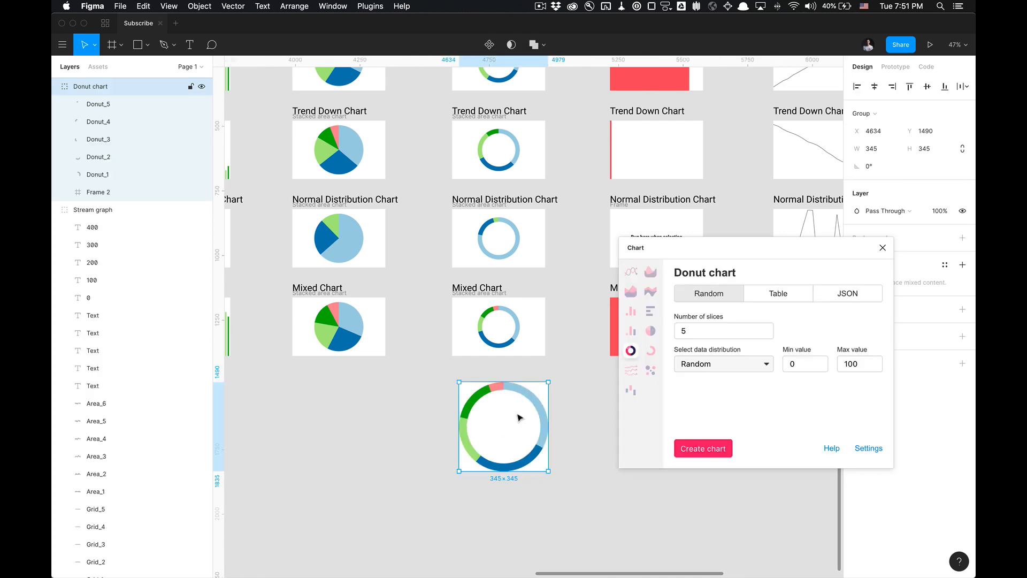
key("Delete")
Look over the Progress Chart samples, including the note in the Normal Distribution Chart frame.
scroll(521, 401, "down", 1)
scroll(520, 399, "down", 2)
left_click_drag(525, 401, 430, 495)
scroll(461, 453, "down", 1)
scroll(484, 361, "up", 1)
left_click_drag(446, 411, 361, 428)
scroll(422, 374, "up", 5)
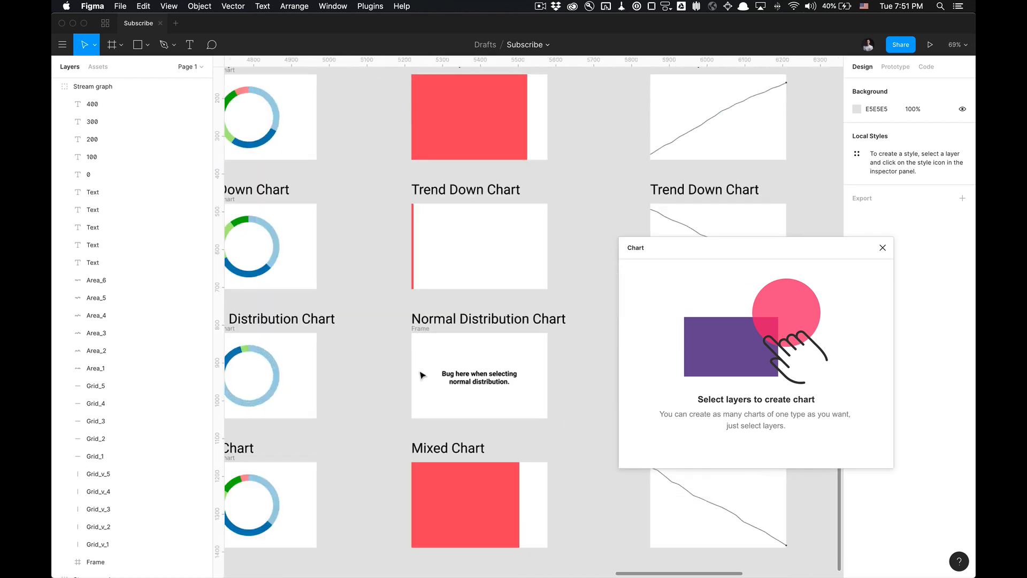
left_click_drag(370, 376, 361, 512)
scroll(382, 469, "down", 1)
scroll(381, 469, "down", 2)
scroll(396, 470, "down", 1)
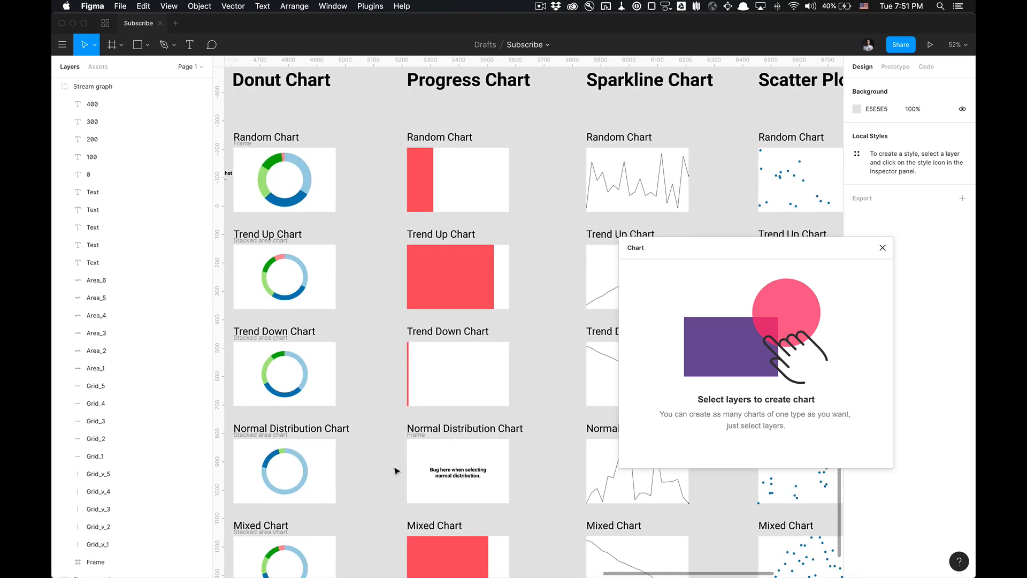
Switch the plugin to Line chart with the Progress Chart column's Normal Distribution frame selected, and clear the selection.
left_click(409, 437)
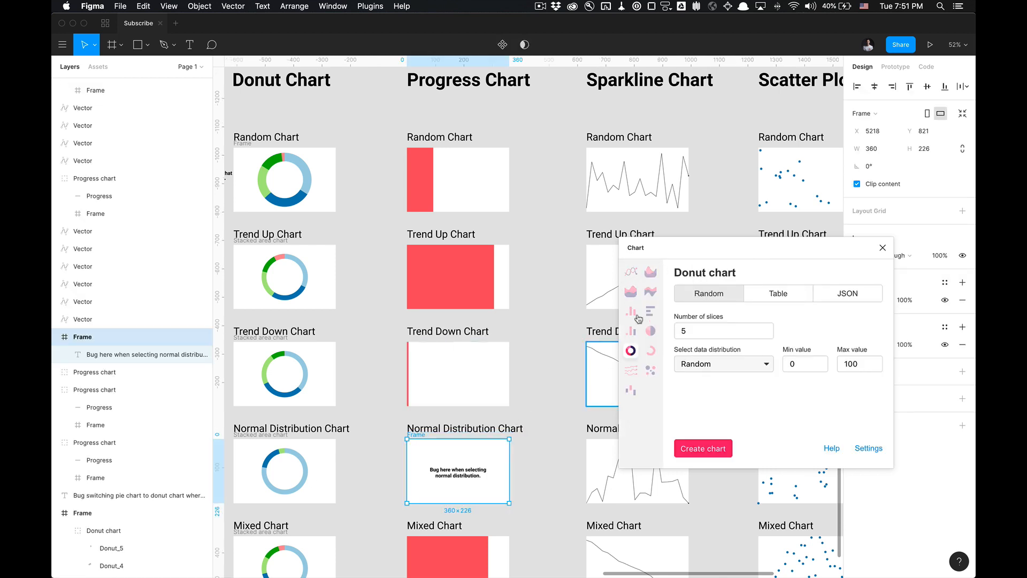
left_click(631, 271)
scroll(558, 287, "down", 1)
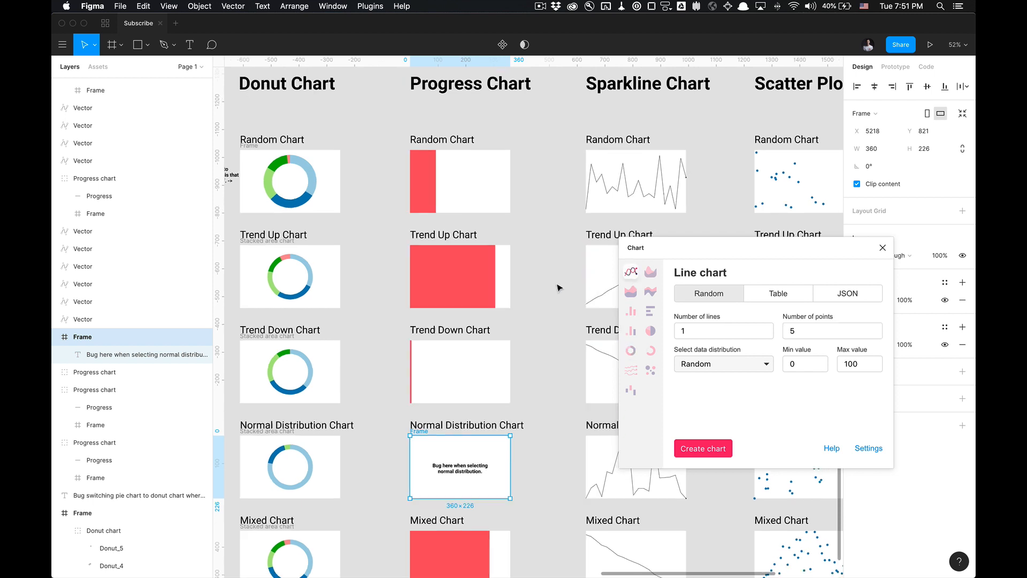
scroll(558, 288, "down", 5)
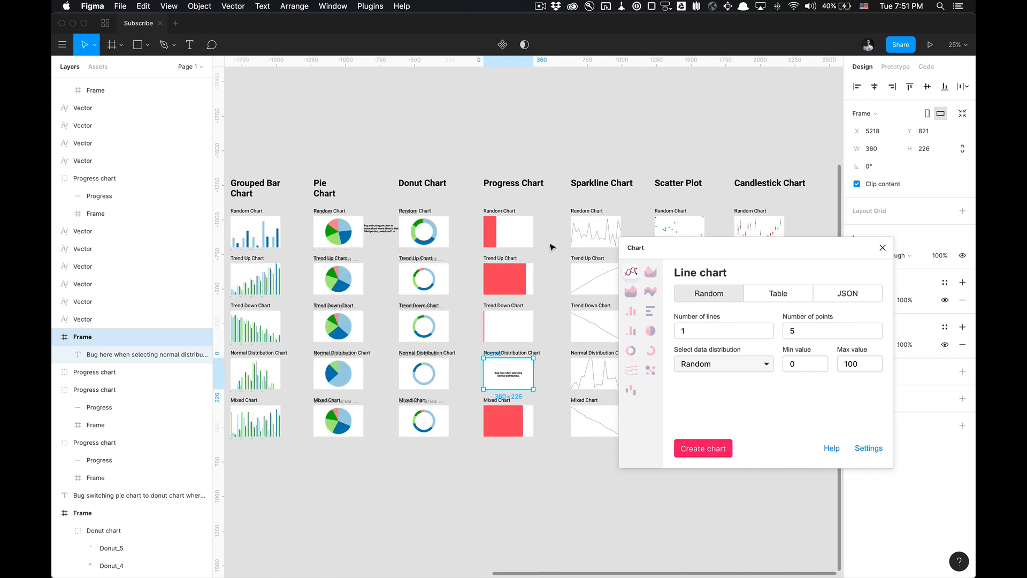
left_click(551, 246)
Review all chart sample columns from Line Chart across to Candlestick Chart.
scroll(501, 283, "down", 1)
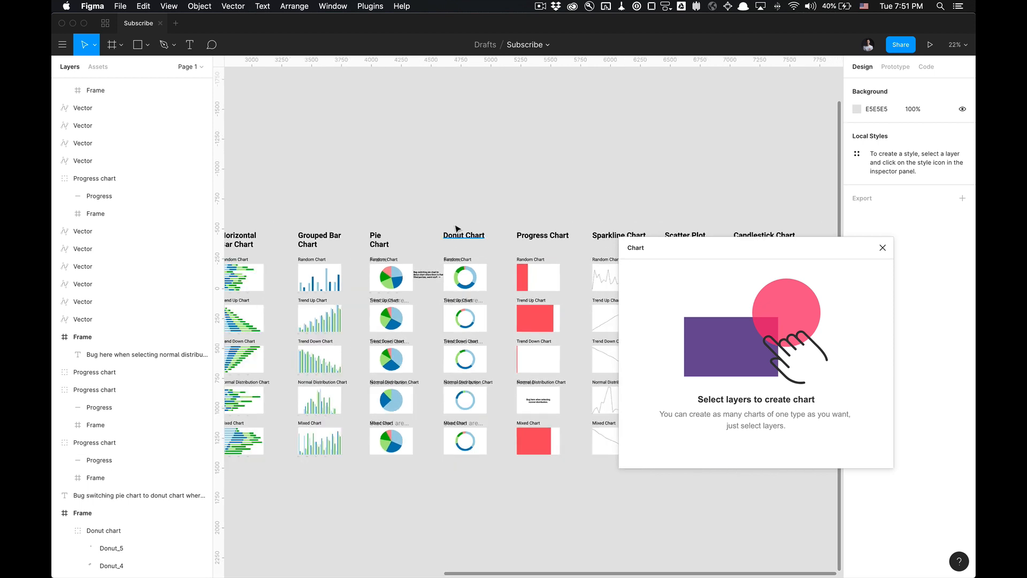
left_click_drag(460, 216, 575, 224)
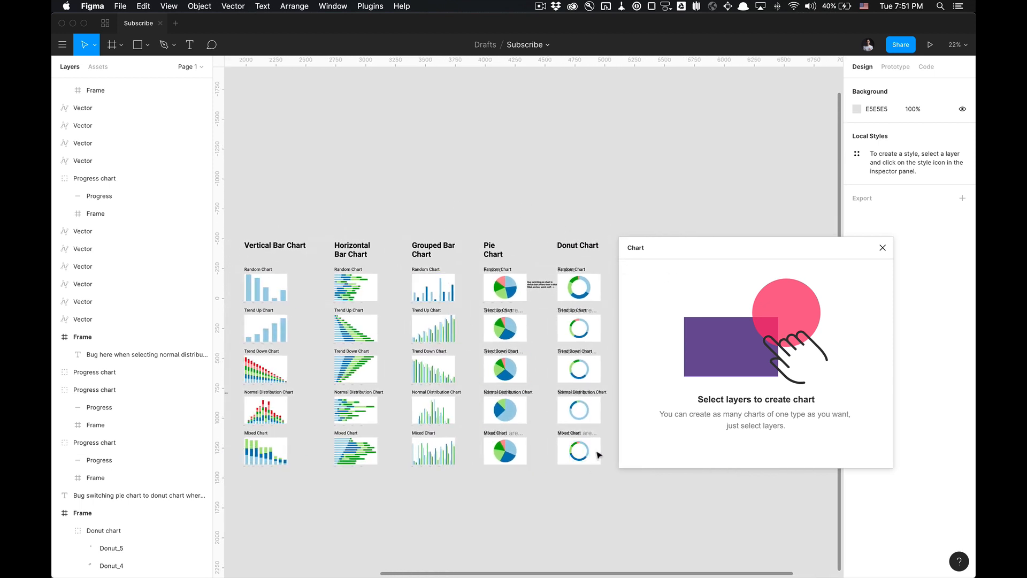
left_click(591, 433)
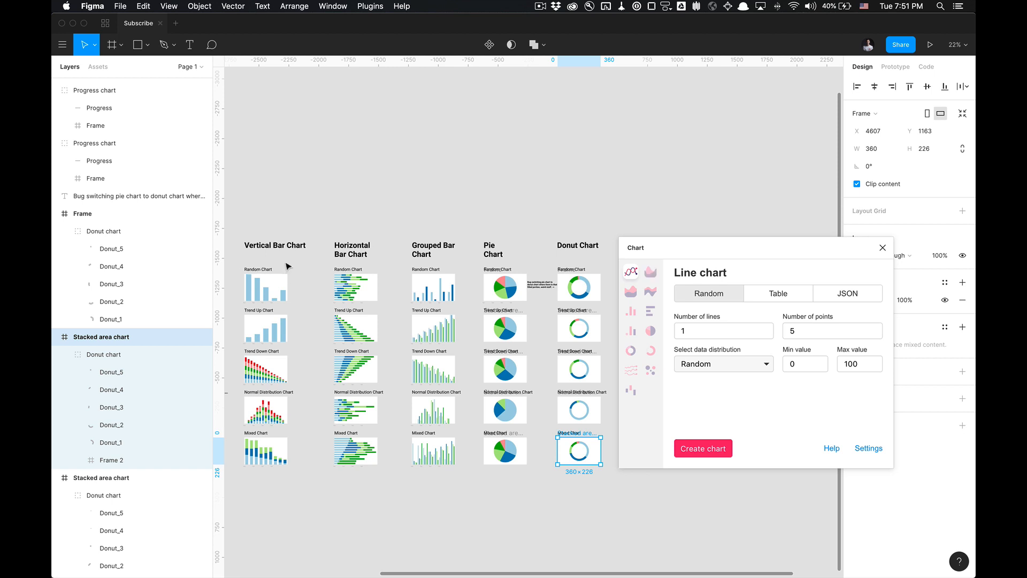
scroll(287, 266, "left", 10)
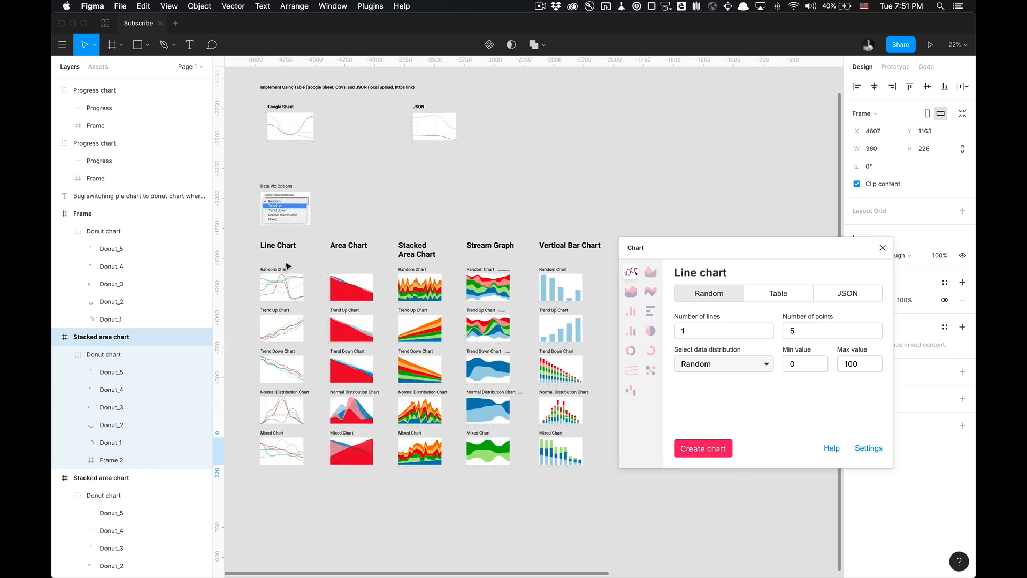
scroll(288, 266, "right", 1)
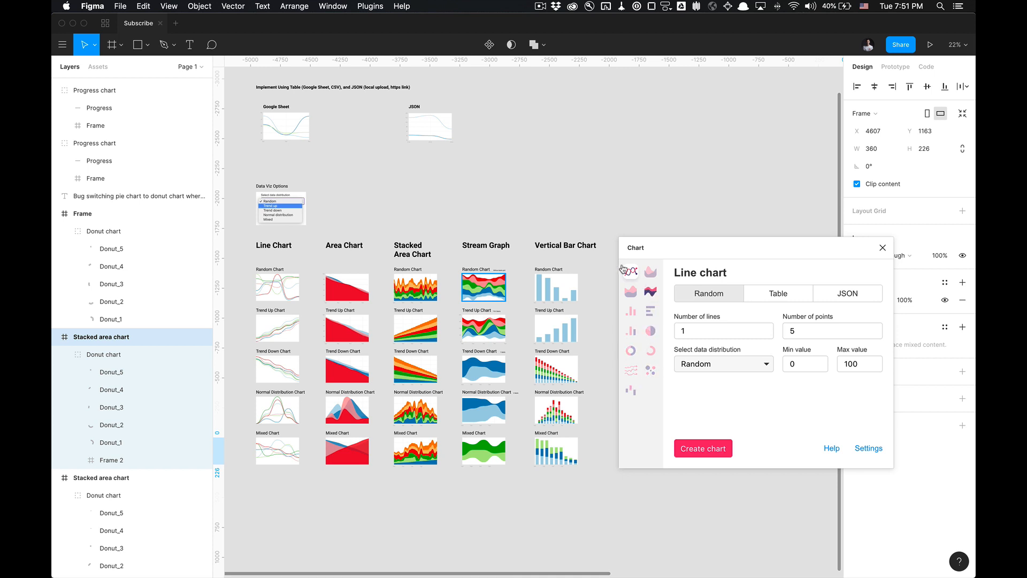
scroll(506, 248, "right", 10)
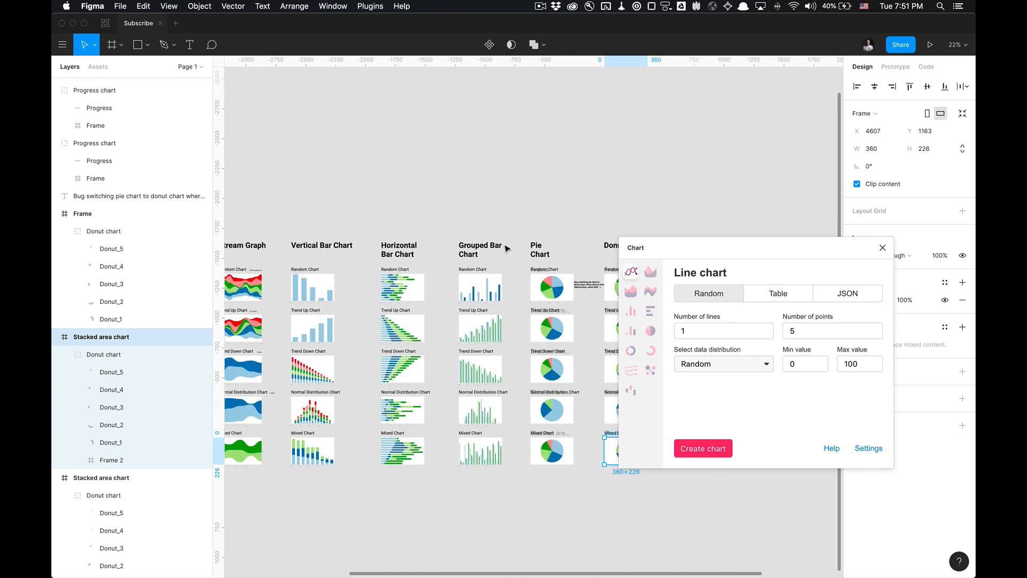
scroll(507, 248, "right", 10)
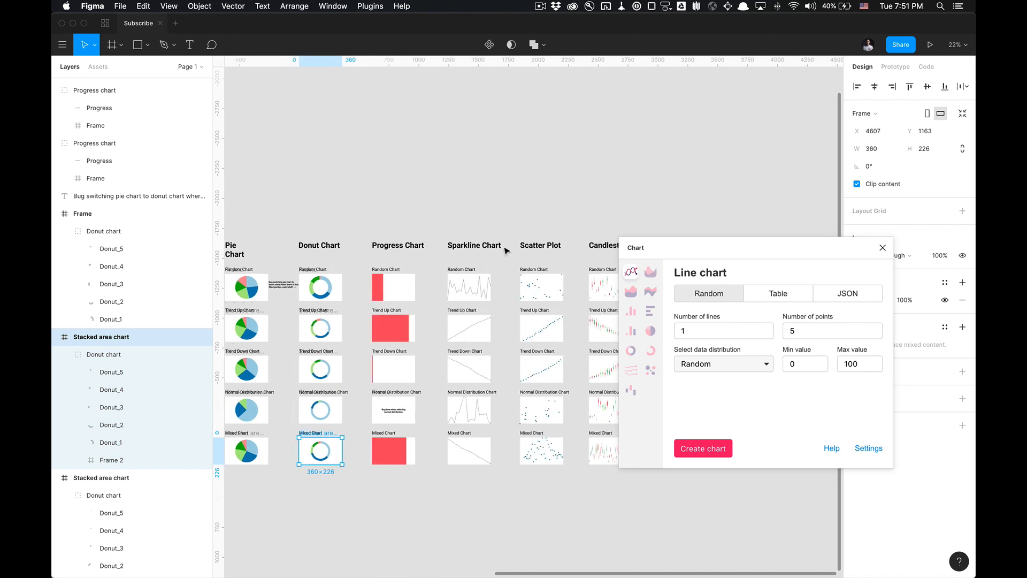
left_click(560, 143)
left_click(544, 44)
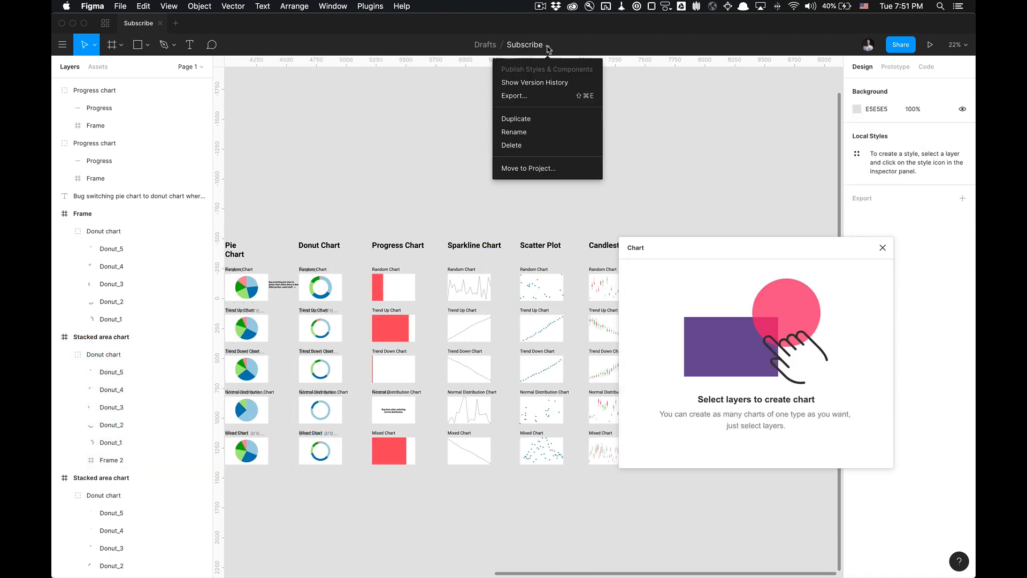
left_click(549, 47)
left_click(549, 47)
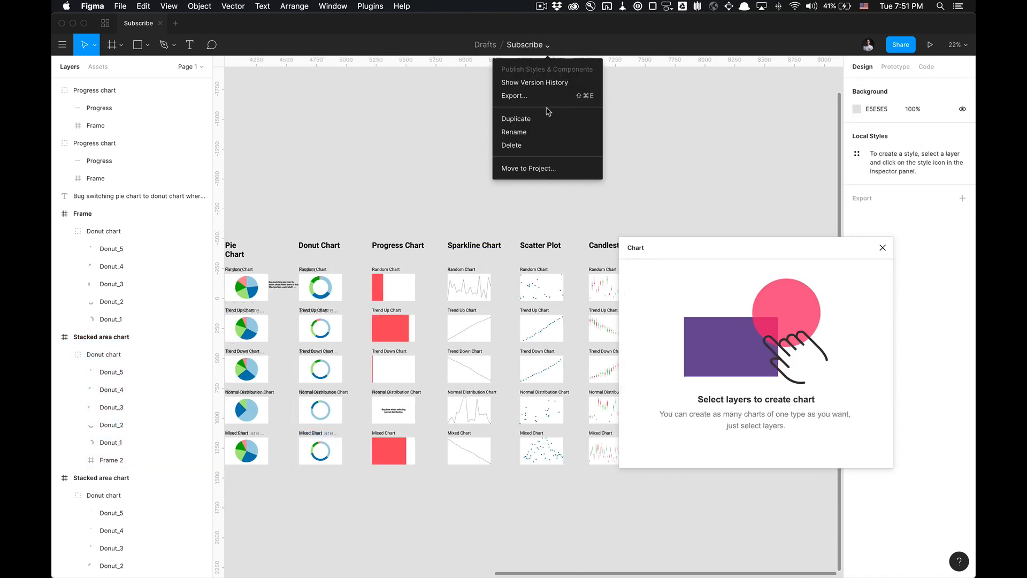
left_click(547, 115)
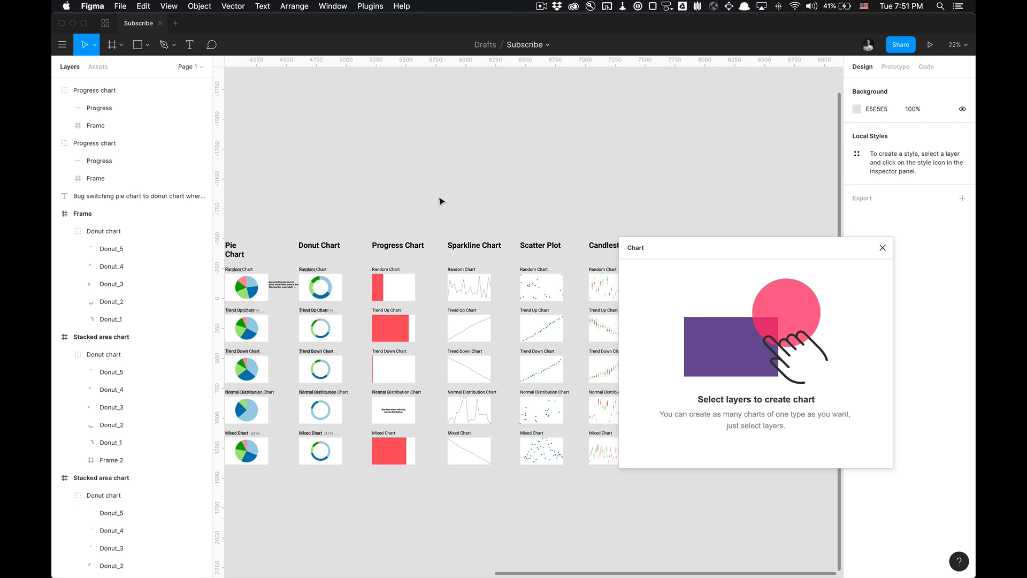
Select the Progress Chart column's Normal Distribution frame and set the plugin to a Progress chart with Normal distribution data.
scroll(435, 298, "up", 5)
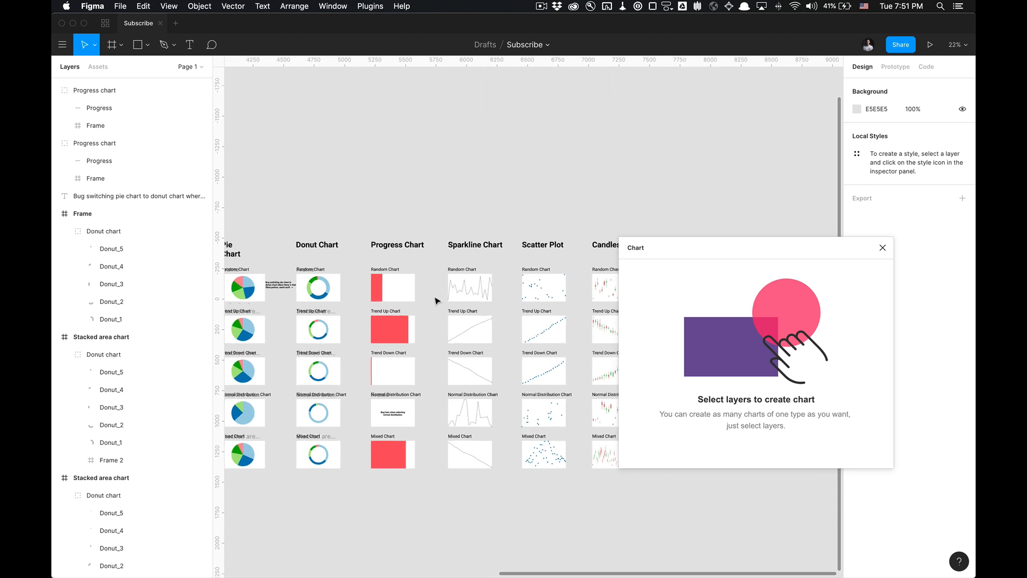
left_click_drag(427, 432, 487, 404)
scroll(432, 402, "up", 3)
left_click(350, 369)
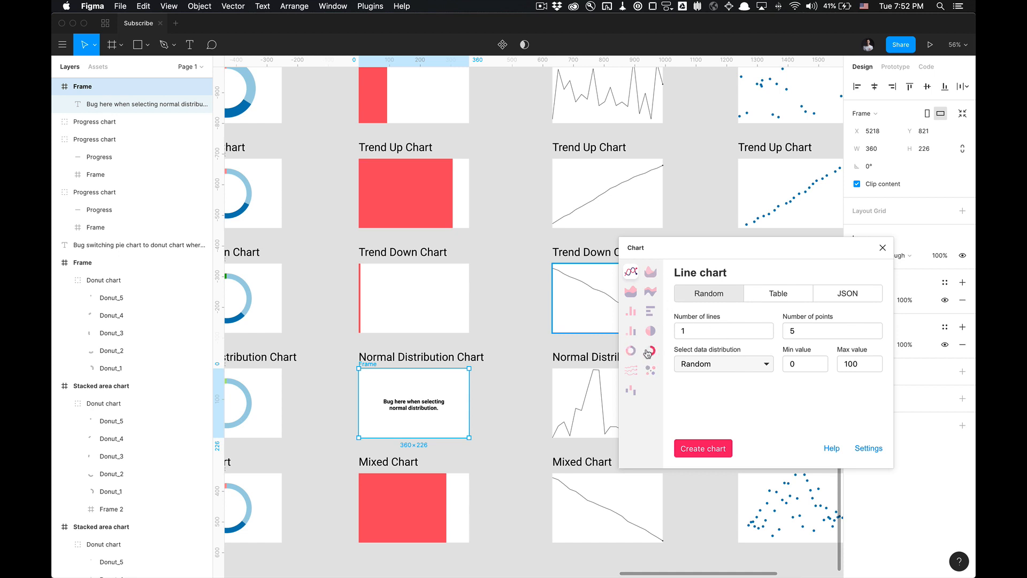
left_click(631, 370)
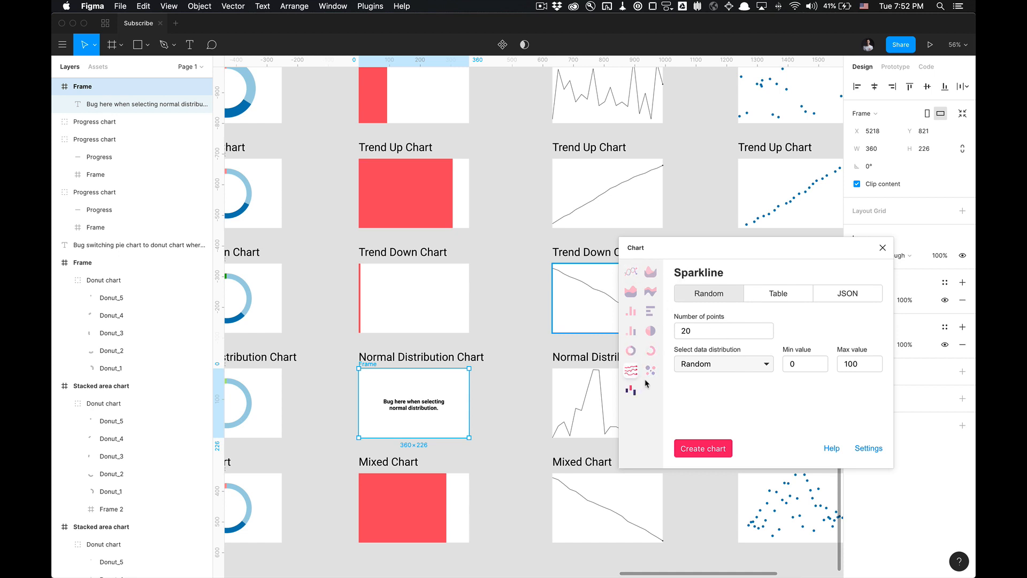
left_click(651, 350)
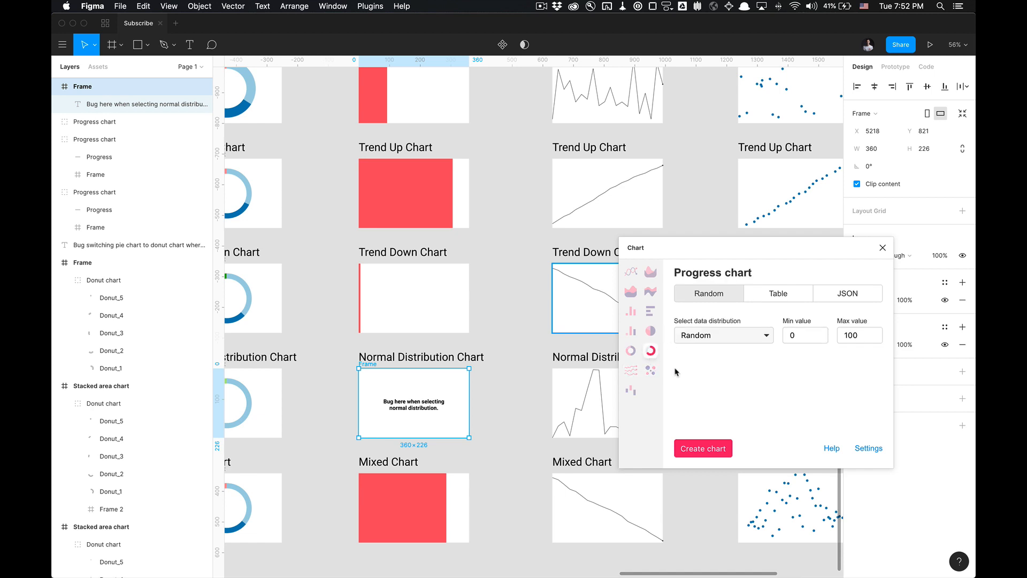
left_click(735, 338)
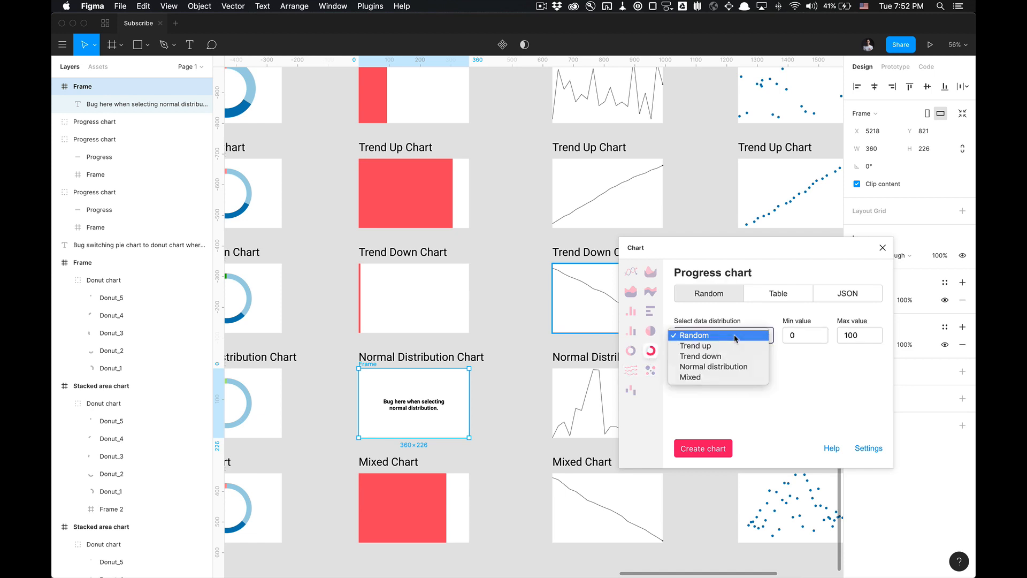
left_click(743, 372)
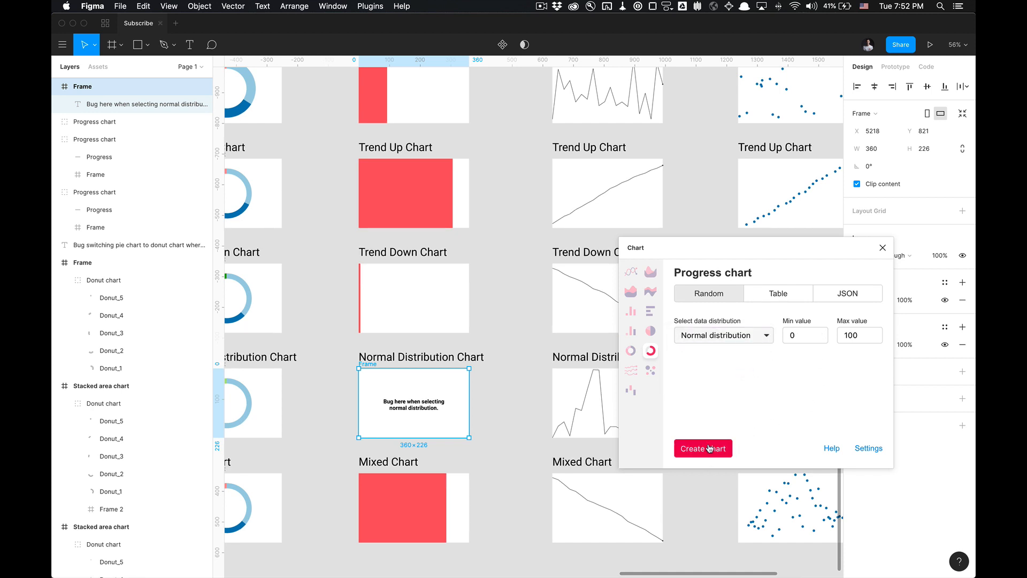
Regenerate the Progress Chart column's Trend Down sample with a Trend down distribution and a minimum value of 25.
left_click(426, 294)
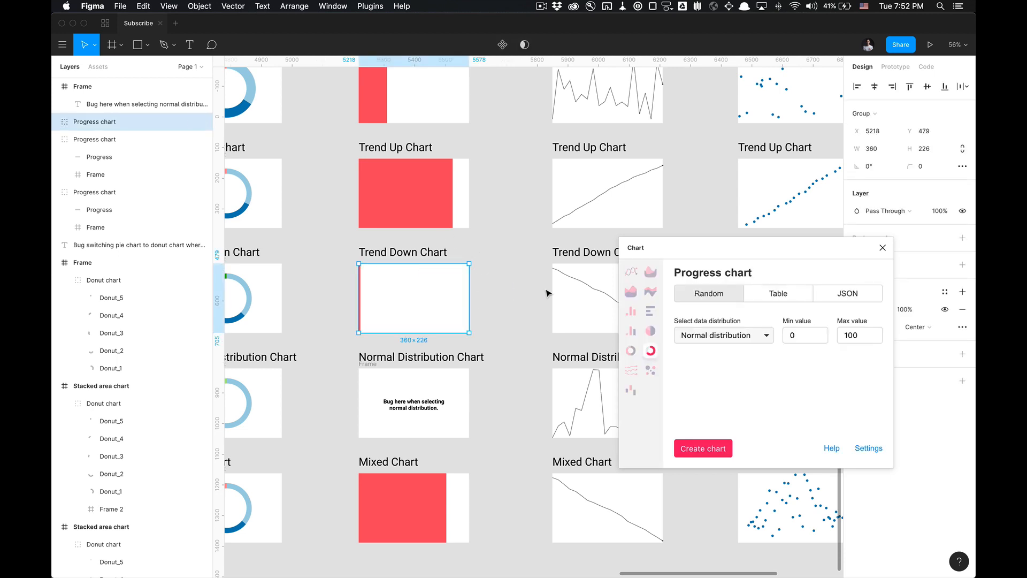
left_click(812, 336)
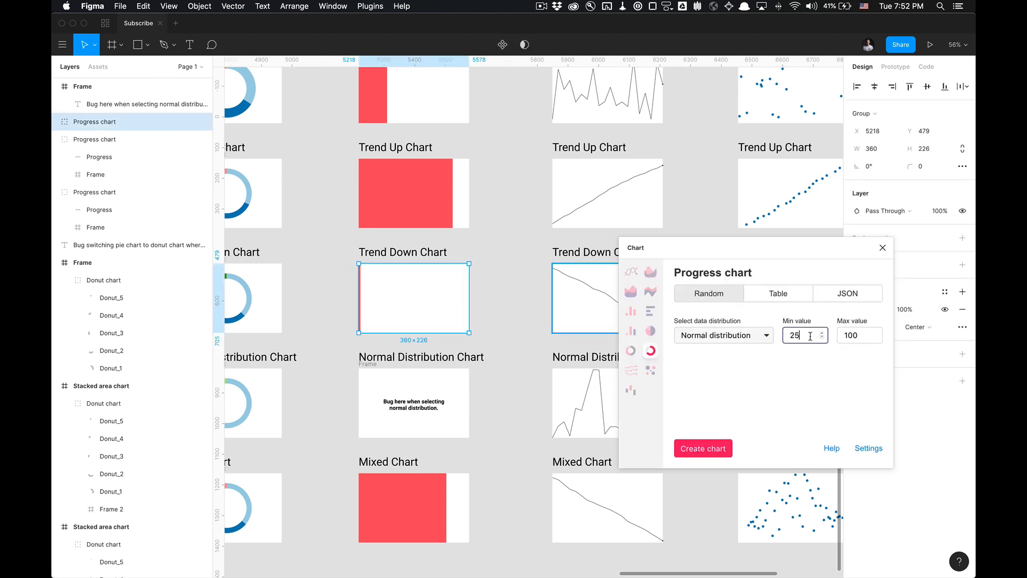
left_click(805, 365)
left_click(768, 342)
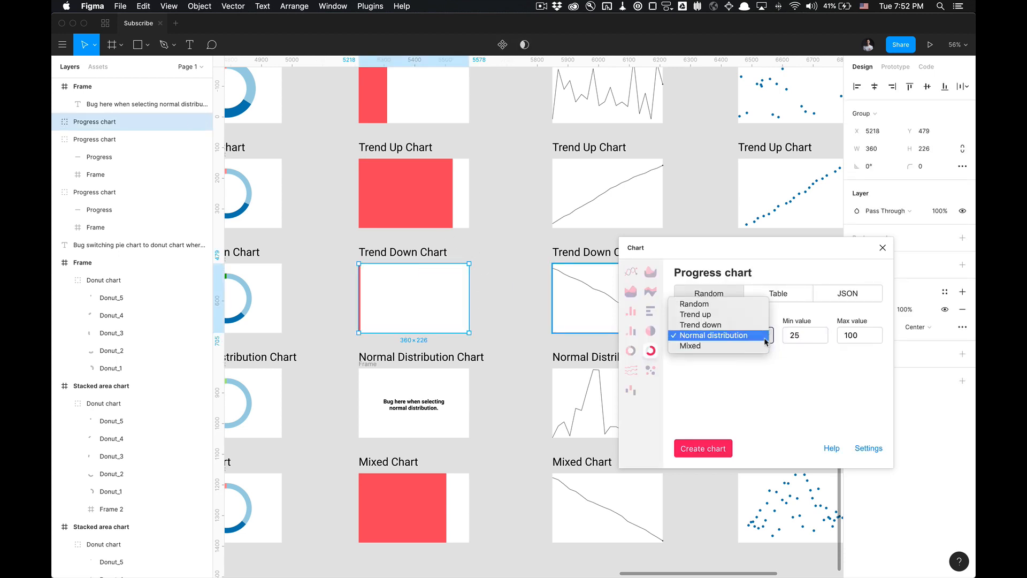
left_click(761, 332)
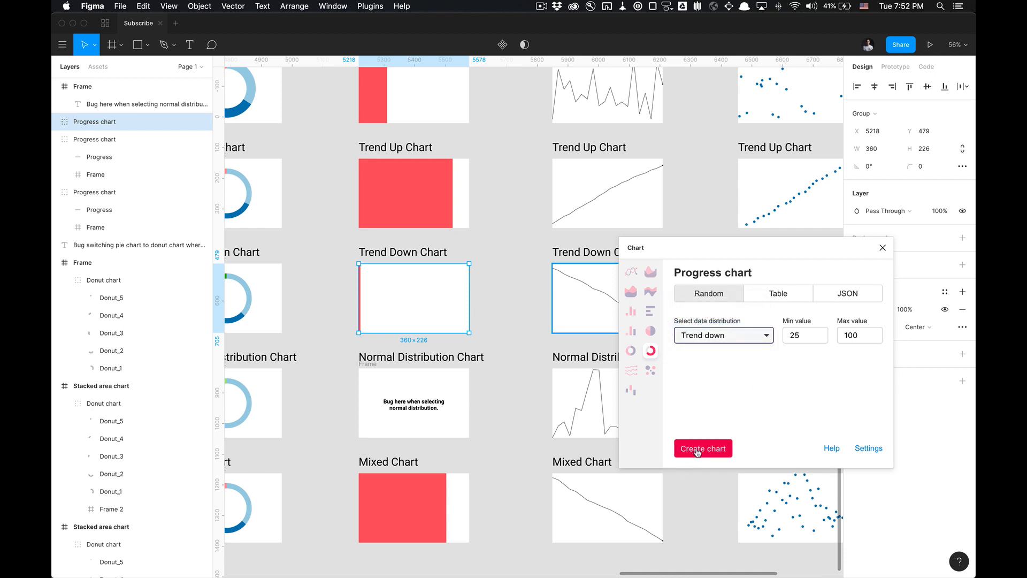
left_click(695, 449)
left_click(405, 287)
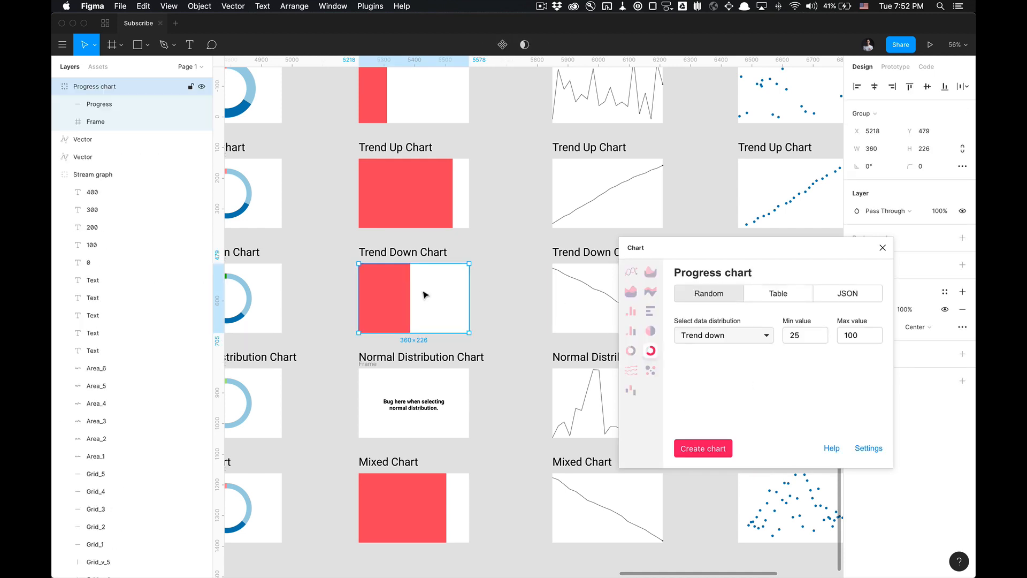
left_click_drag(791, 334, 806, 334)
left_click(807, 335)
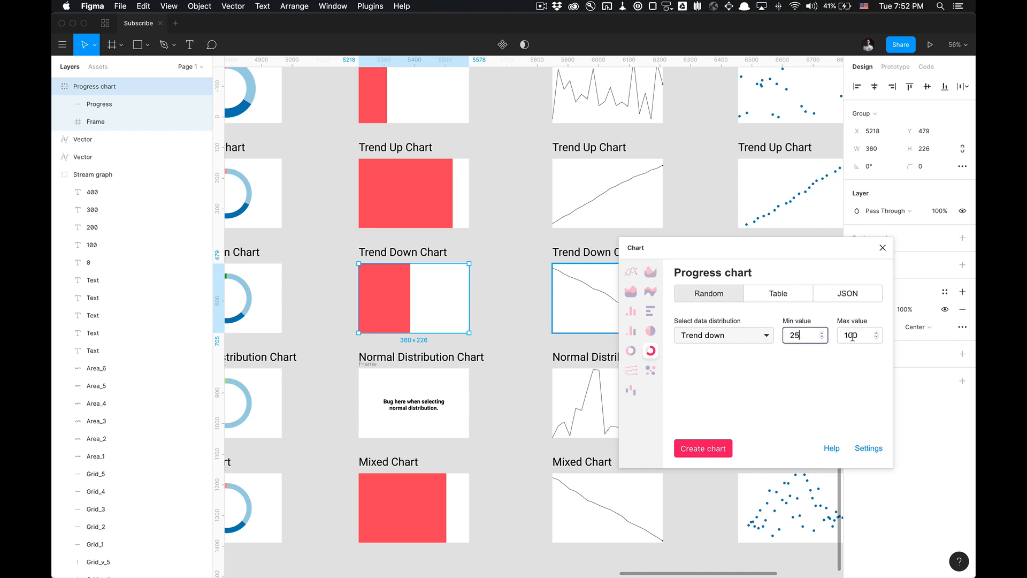
left_click(828, 356)
left_click(497, 395)
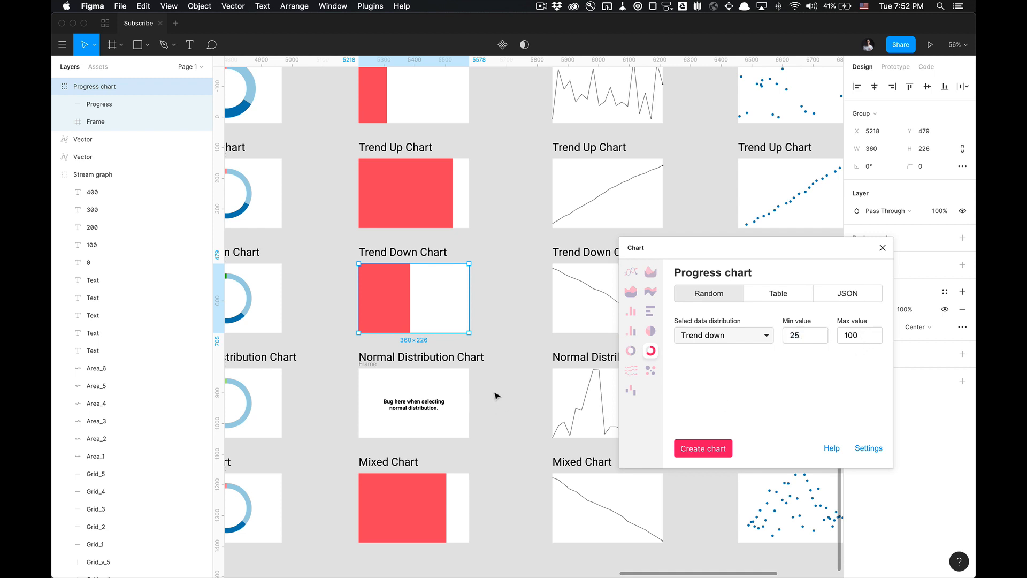
Try to create a progress chart with Normal distribution data in the Progress Chart column's Normal Distribution frame.
left_click(358, 374)
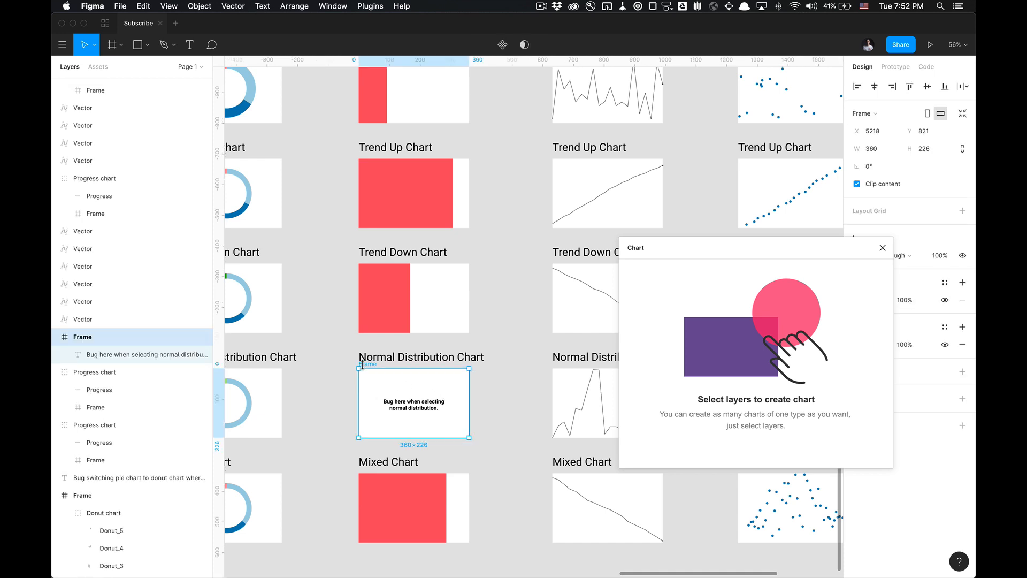
left_click(705, 335)
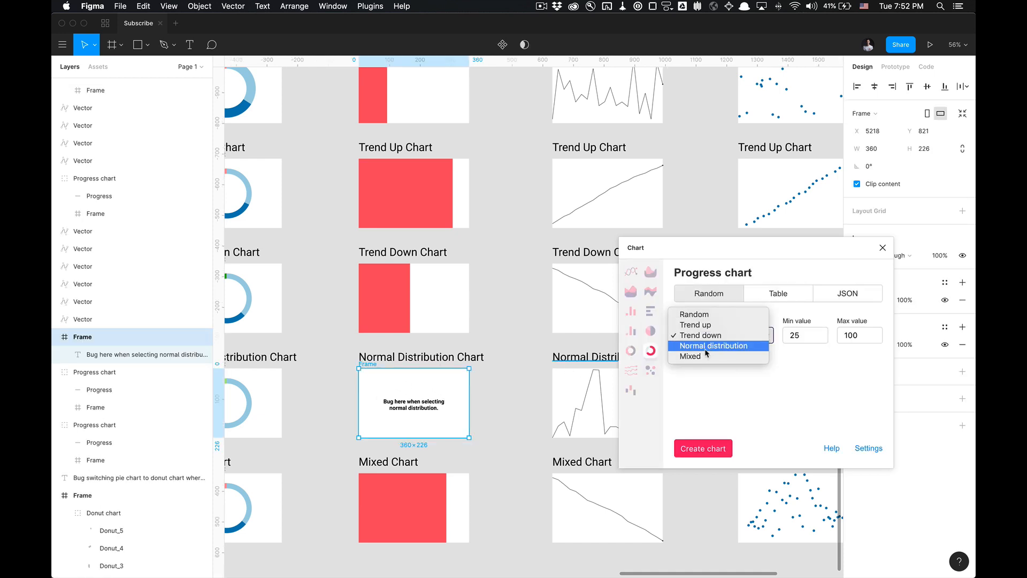
left_click(706, 349)
left_click(707, 451)
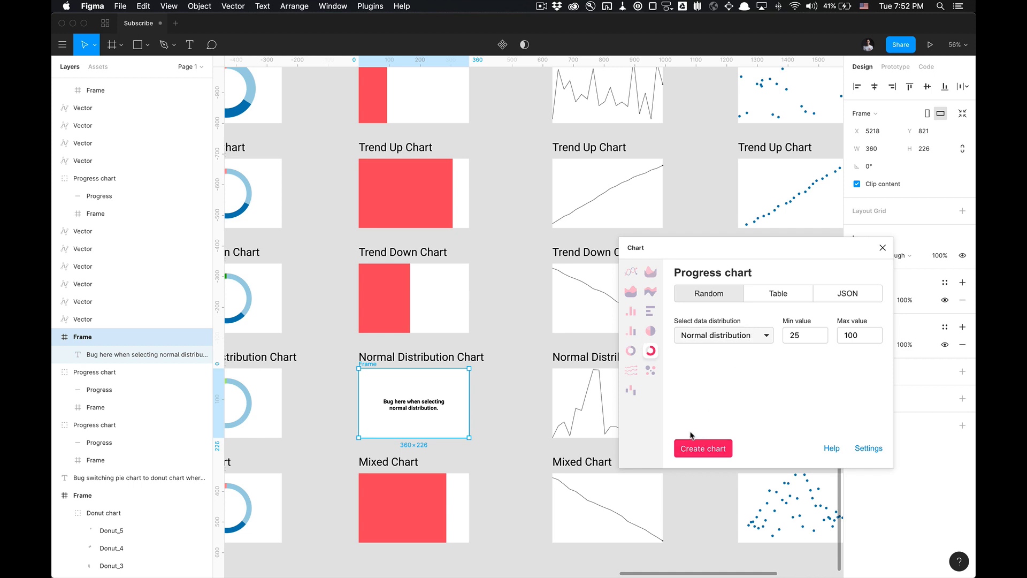
left_click(538, 409)
Look over the sample columns from Progress Chart across to Candlestick Chart.
scroll(537, 409, "down", 5)
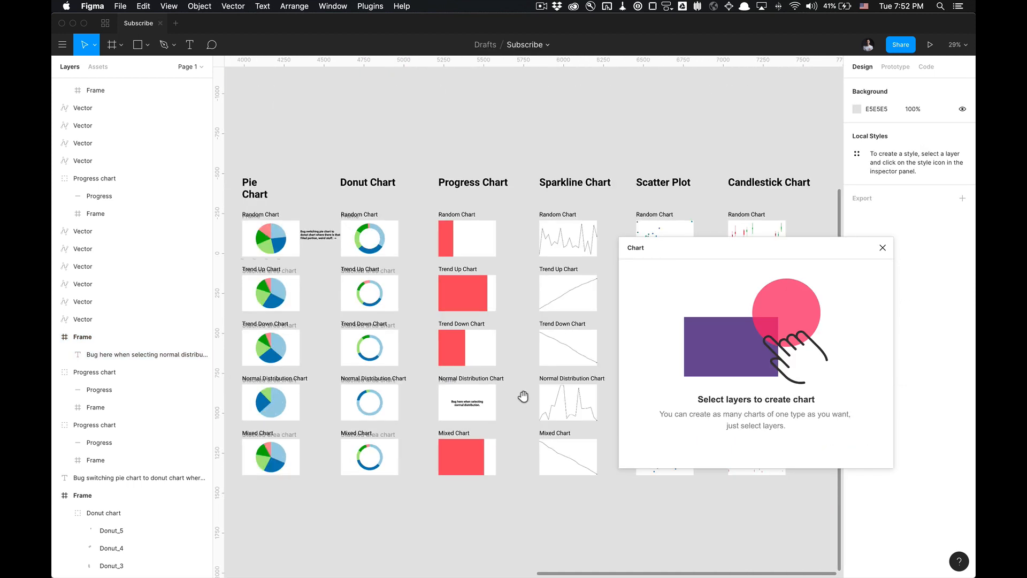
scroll(527, 408, "right", 2)
scroll(471, 384, "right", 2)
scroll(394, 395, "up", 1)
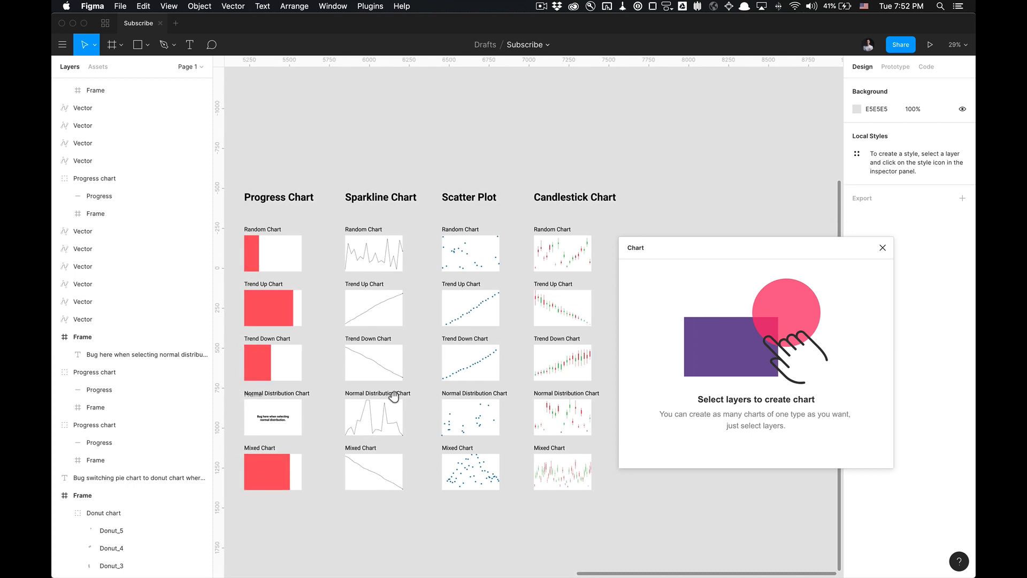
scroll(282, 340, "up", 4)
scroll(381, 337, "down", 4)
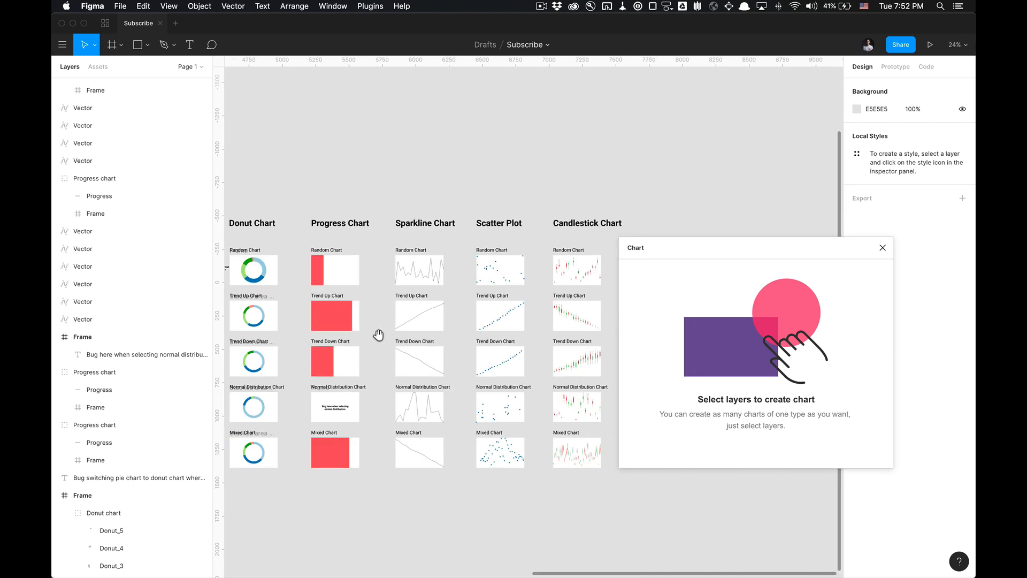
With the Sparkline column's Random sample selected, look through the plugin's options for each chart type, and clear the selection.
left_click(430, 273)
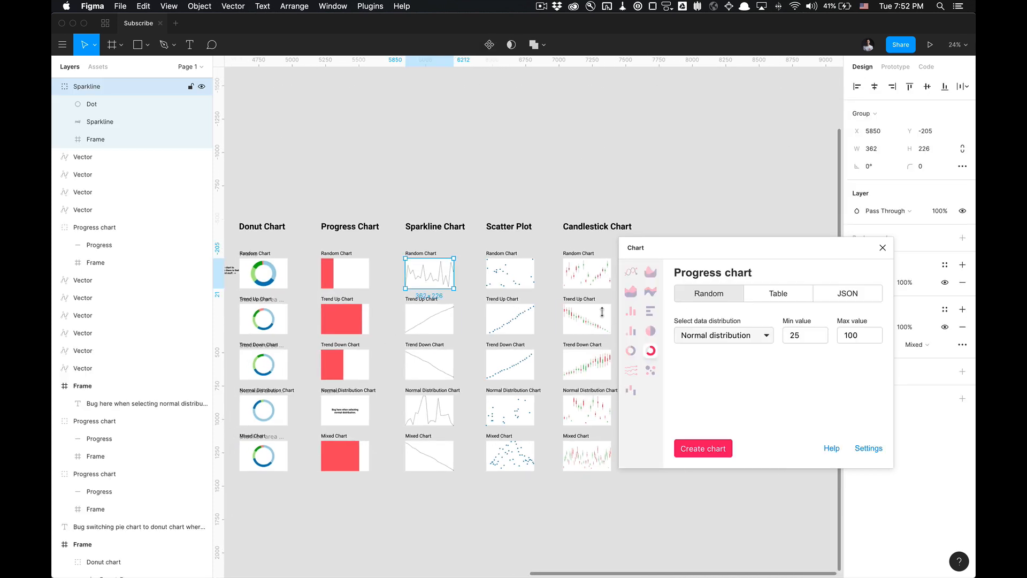
left_click(631, 369)
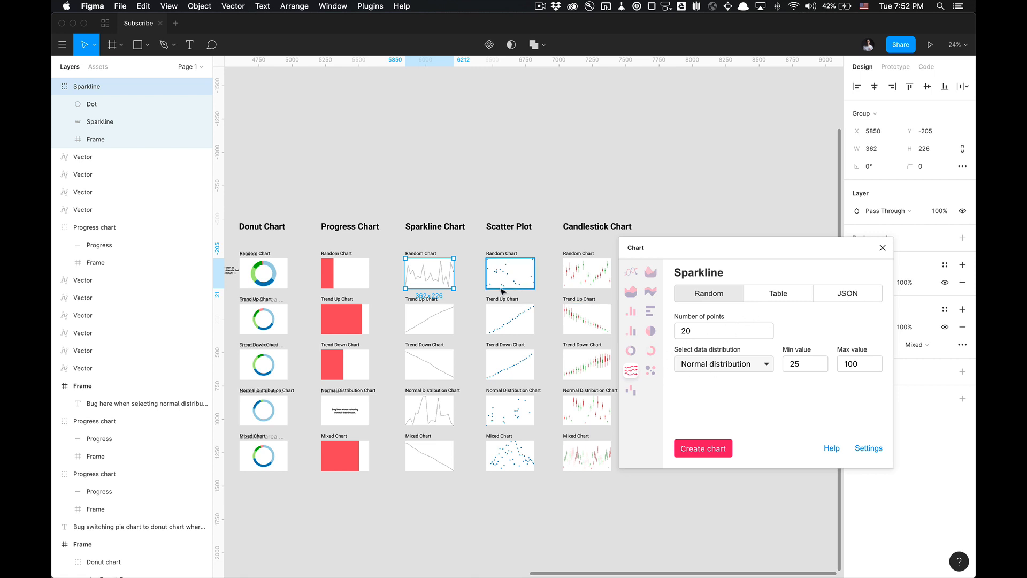
left_click(651, 370)
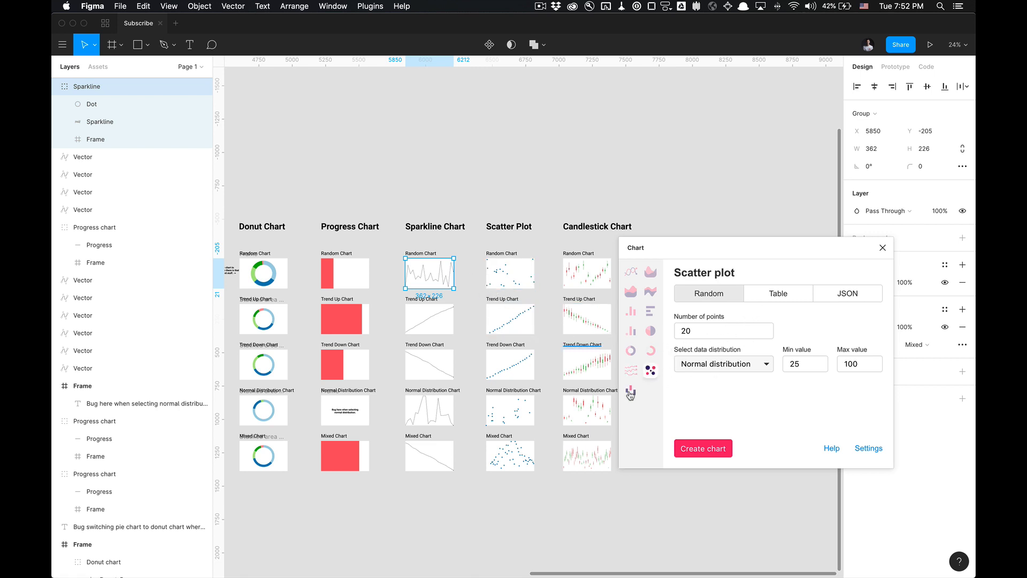
left_click(632, 388)
left_click(651, 351)
left_click(634, 351)
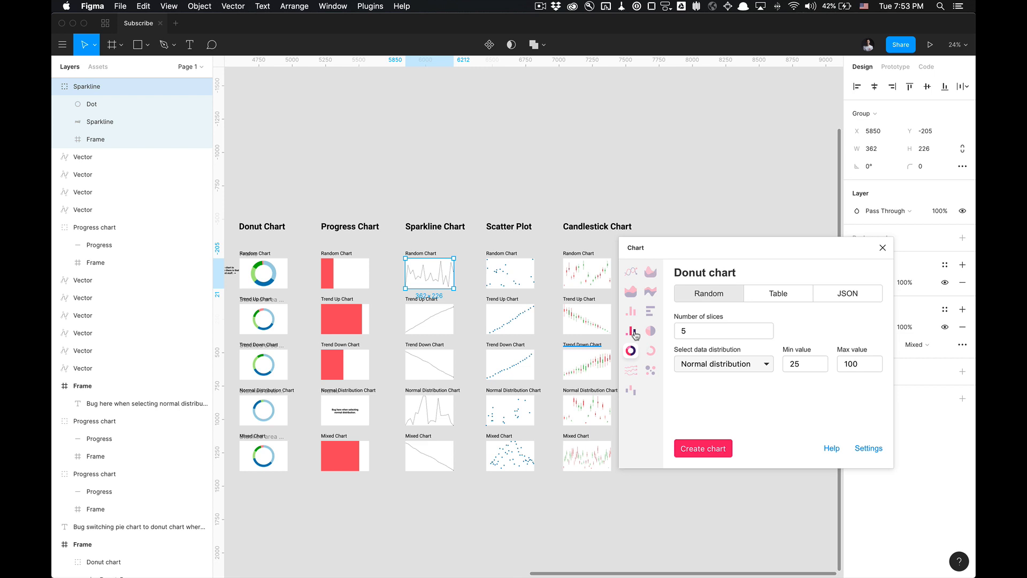
left_click(632, 333)
left_click(650, 332)
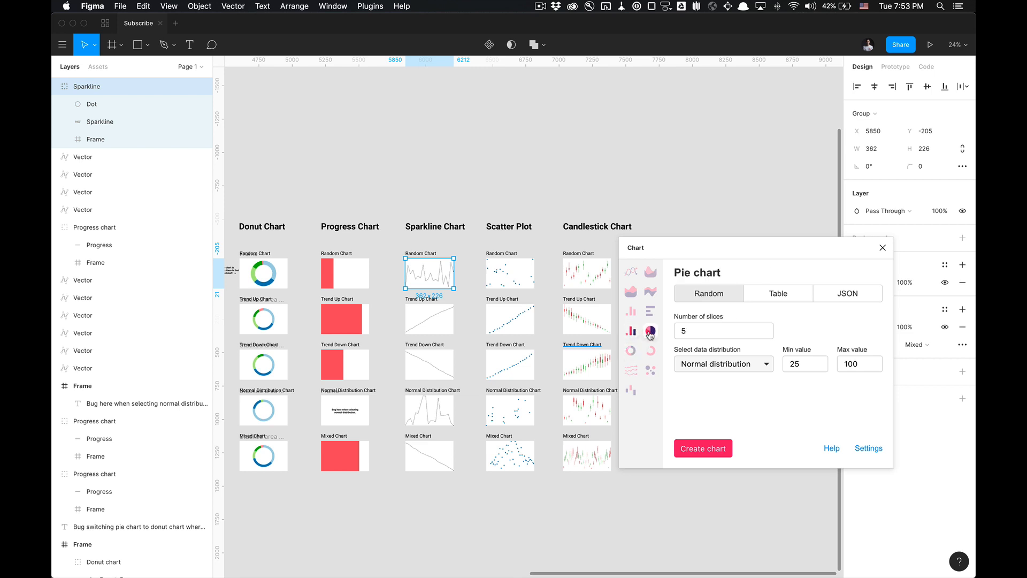
left_click(651, 311)
left_click(631, 313)
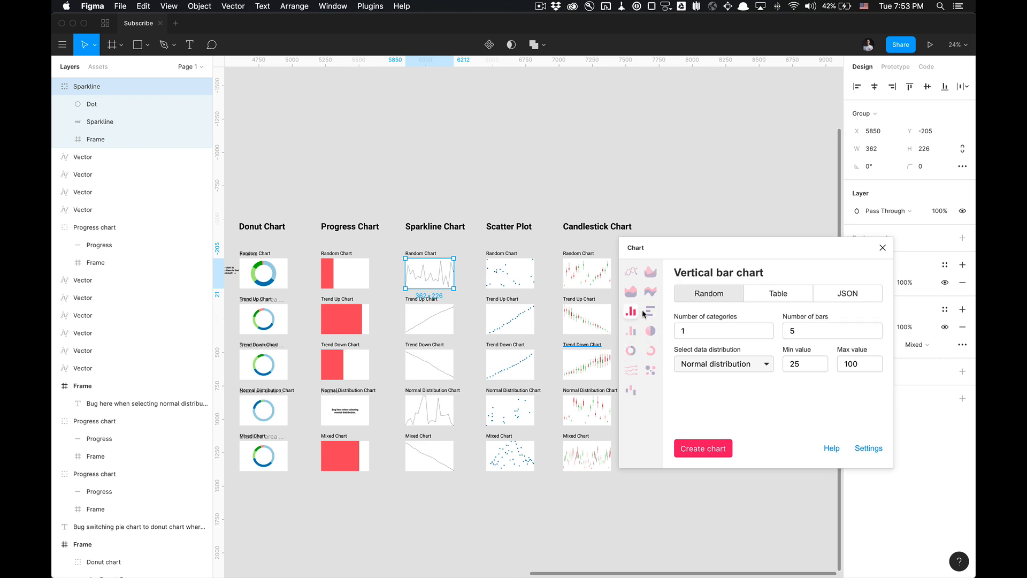
left_click(651, 330)
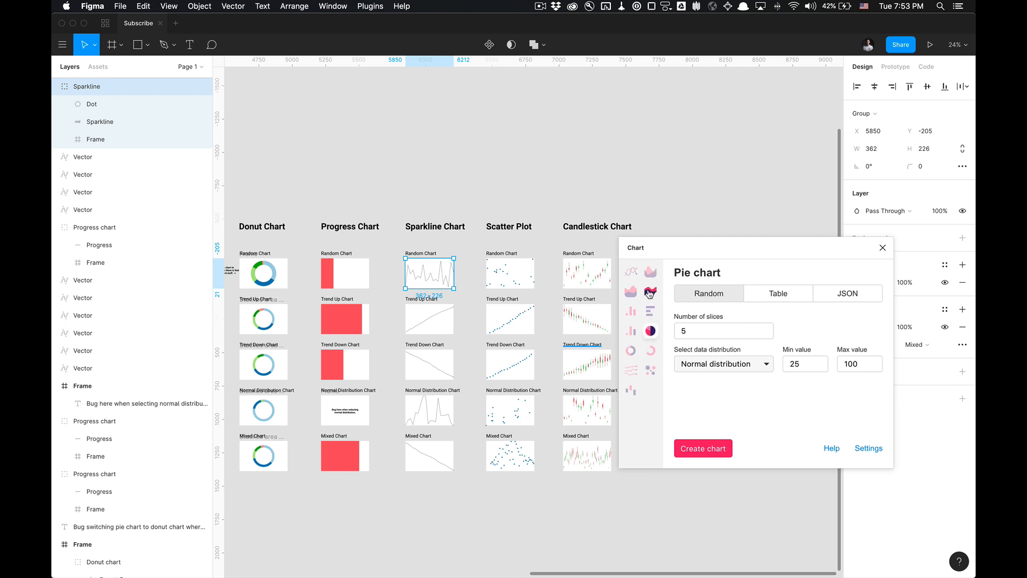
left_click(650, 293)
left_click(634, 293)
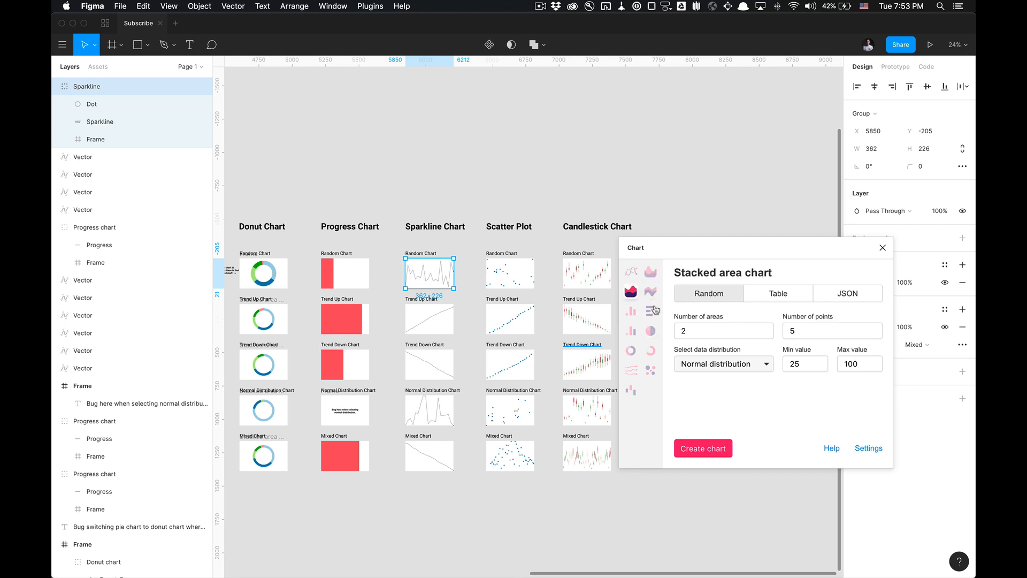
left_click(566, 197)
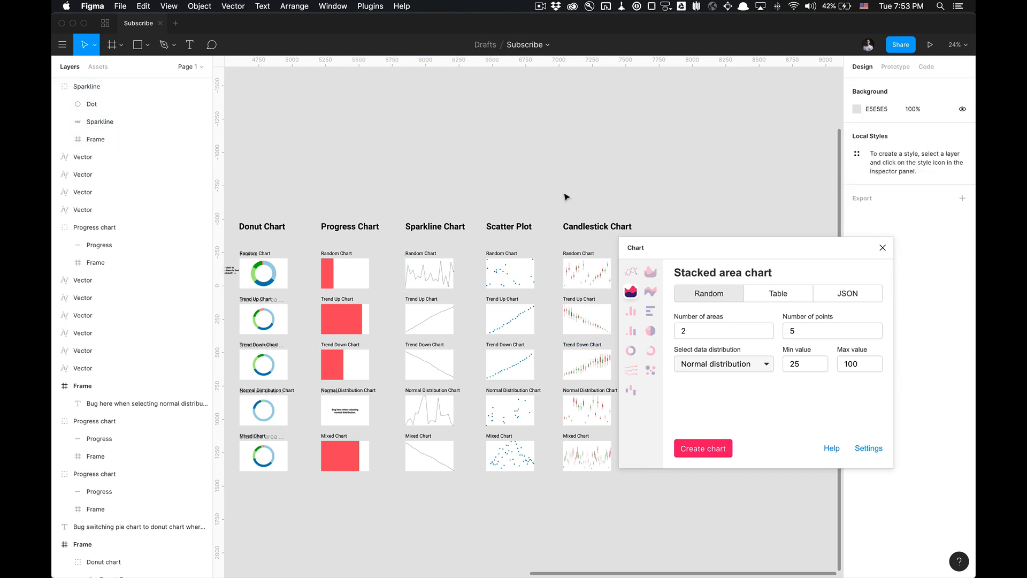
Review the sample columns back to Line Chart, including the Data Viz Options image above them.
scroll(565, 196, "down", 1)
left_click_drag(650, 176, 569, 164)
left_click_drag(230, 165, 523, 170)
left_click_drag(305, 162, 652, 177)
scroll(434, 187, "up", 2)
left_click_drag(404, 195, 408, 227)
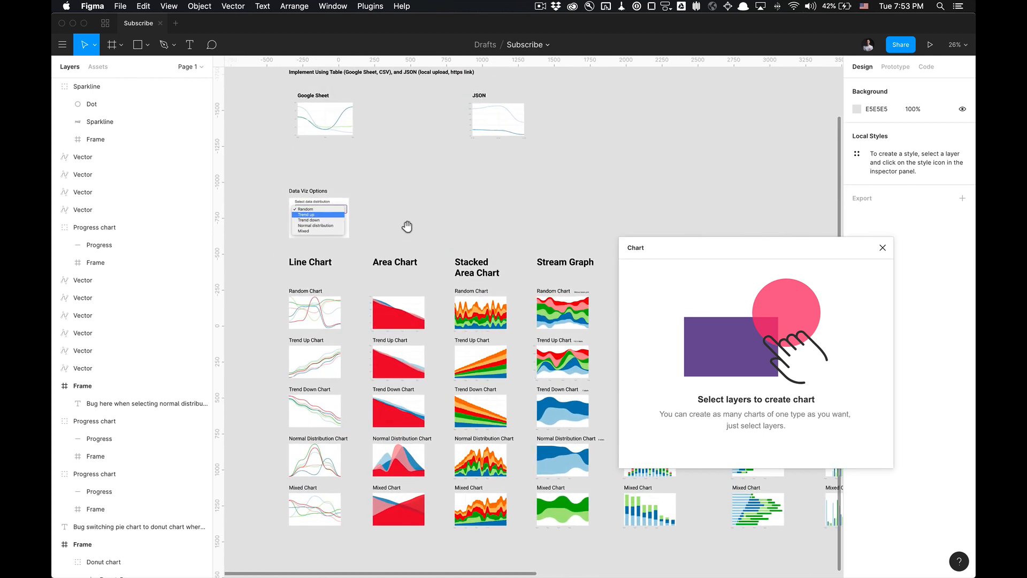
scroll(407, 226, "up", 2)
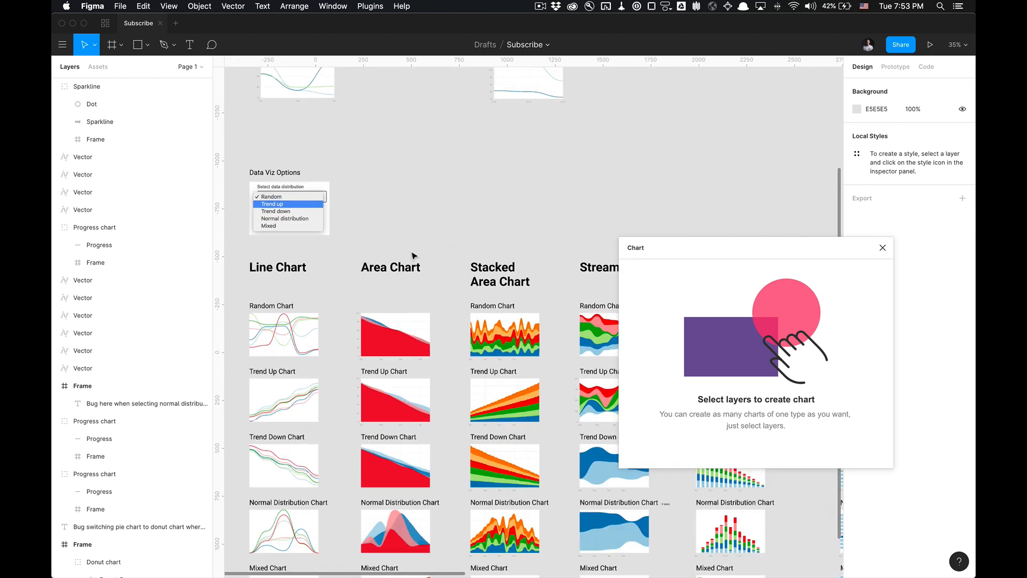
Select the Area Chart column's Random sample, close the Chart plugin, and relaunch it with Create Chart.
left_click(393, 333)
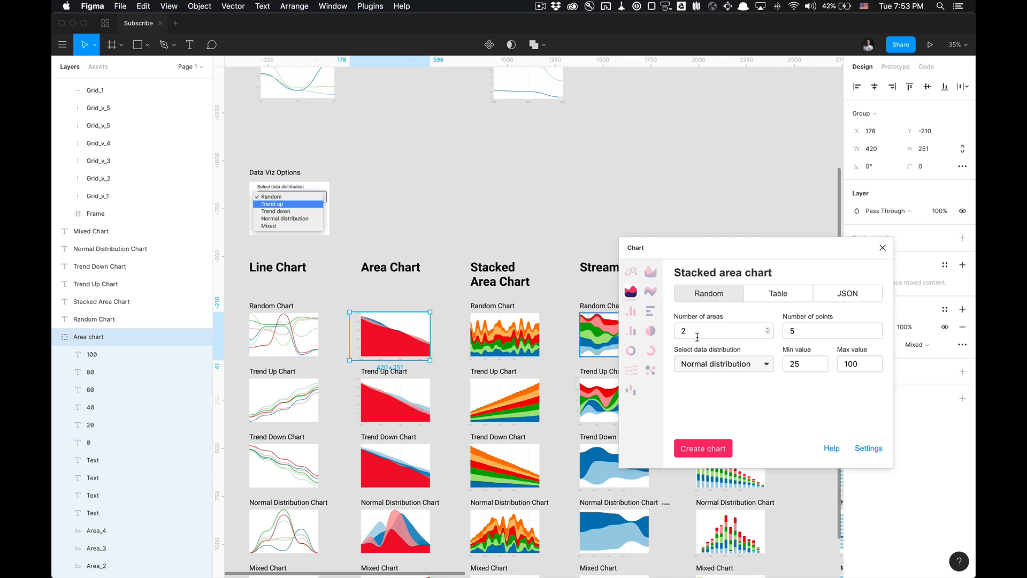
left_click(882, 248)
right_click(454, 336)
mouse_move(509, 381)
mouse_move(577, 382)
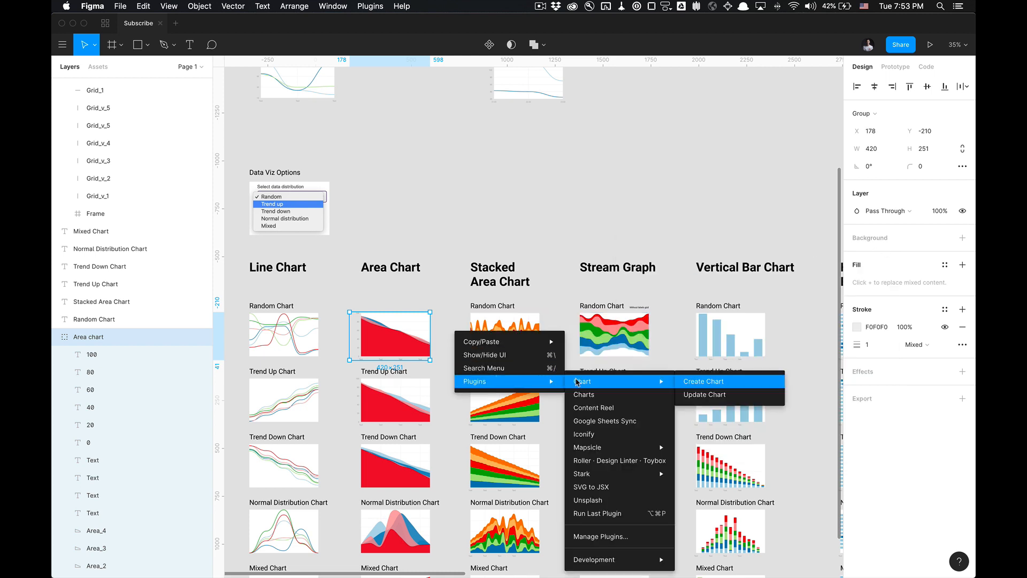
left_click(736, 386)
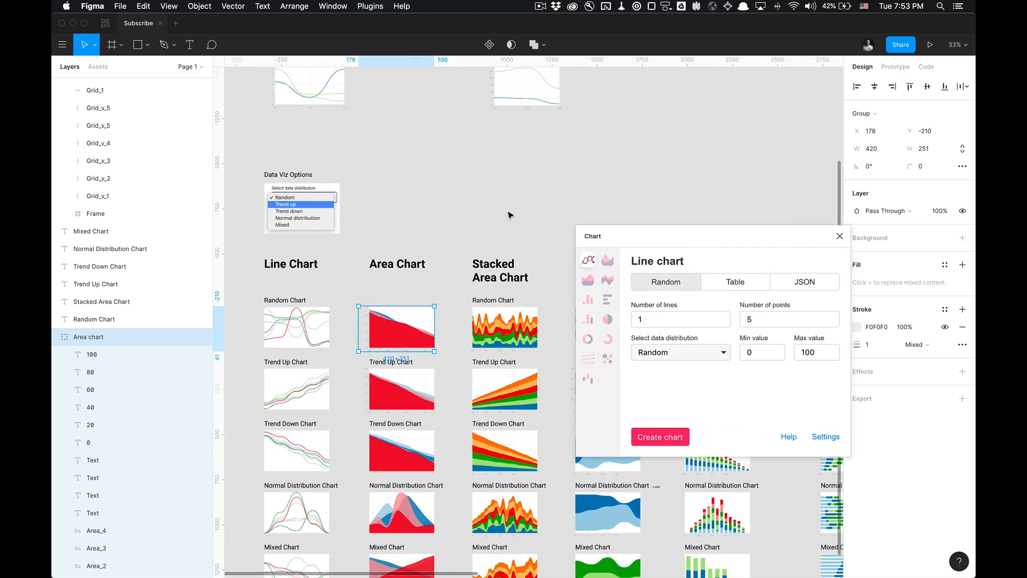
Clear the selection and review the Settings Options images and the Google Sheet and JSON samples above the chart columns.
scroll(513, 212, "down", 3)
left_click(510, 201)
scroll(510, 201, "up", 5)
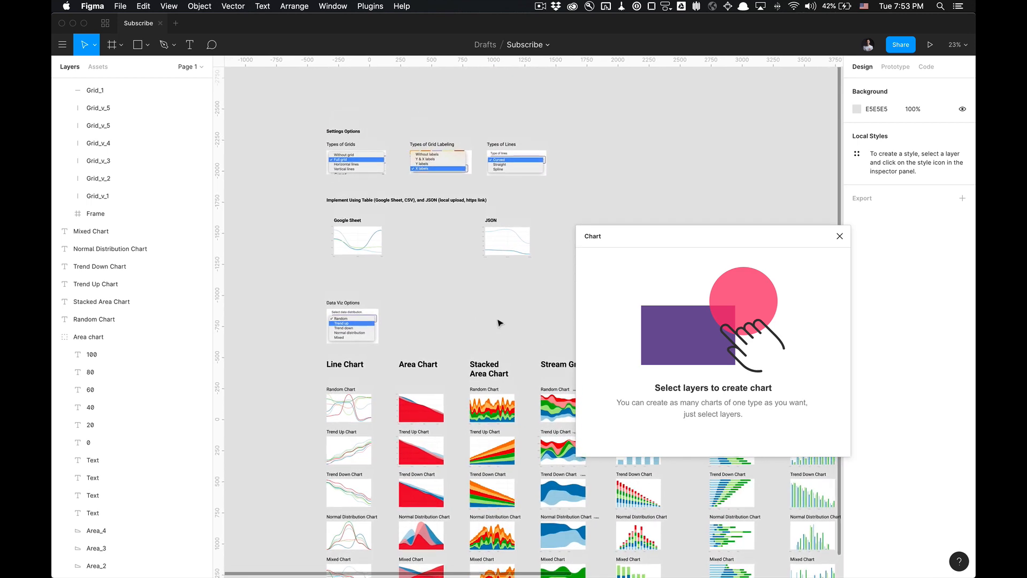
left_click_drag(449, 271, 423, 334)
scroll(443, 308, "up", 3)
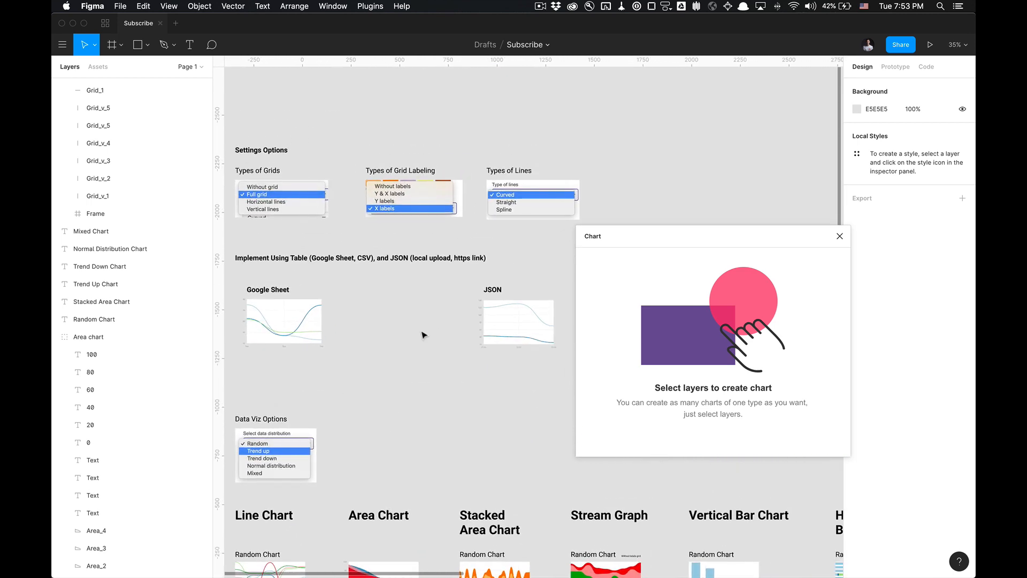
Close the Chart plugin, select the Google Sheet sample chart, and relaunch the plugin with Create Chart.
left_click(839, 236)
scroll(571, 280, "left", 3)
left_click_drag(413, 380, 294, 285)
left_click(294, 285)
right_click(479, 316)
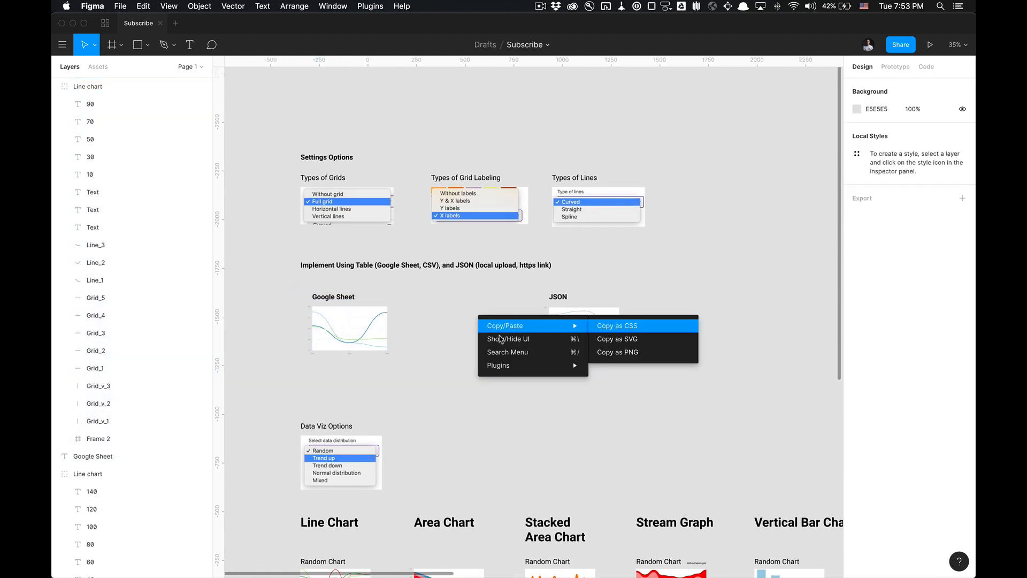
mouse_move(537, 365)
mouse_move(662, 369)
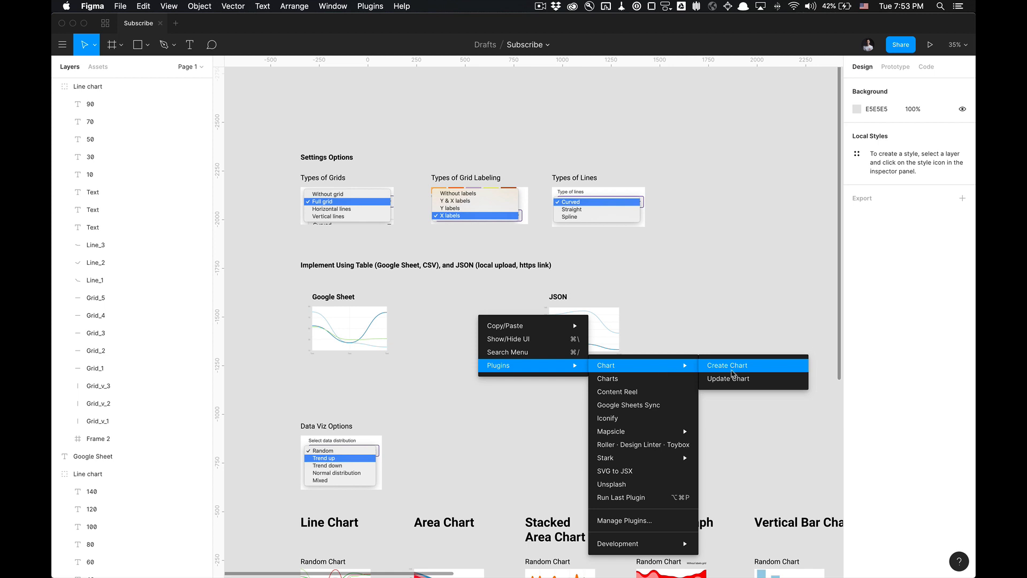
left_click(732, 371)
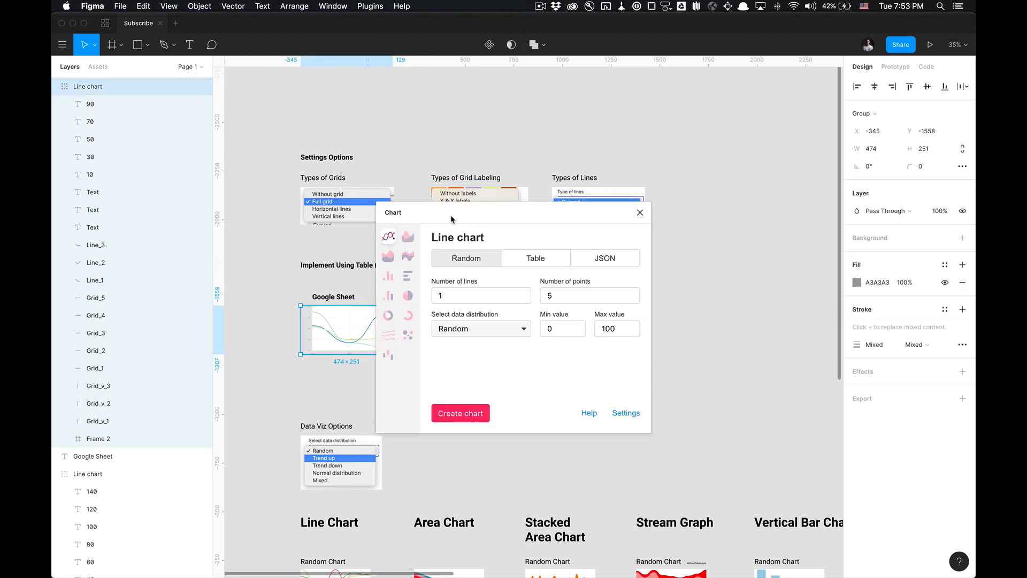
left_click_drag(451, 219, 569, 240)
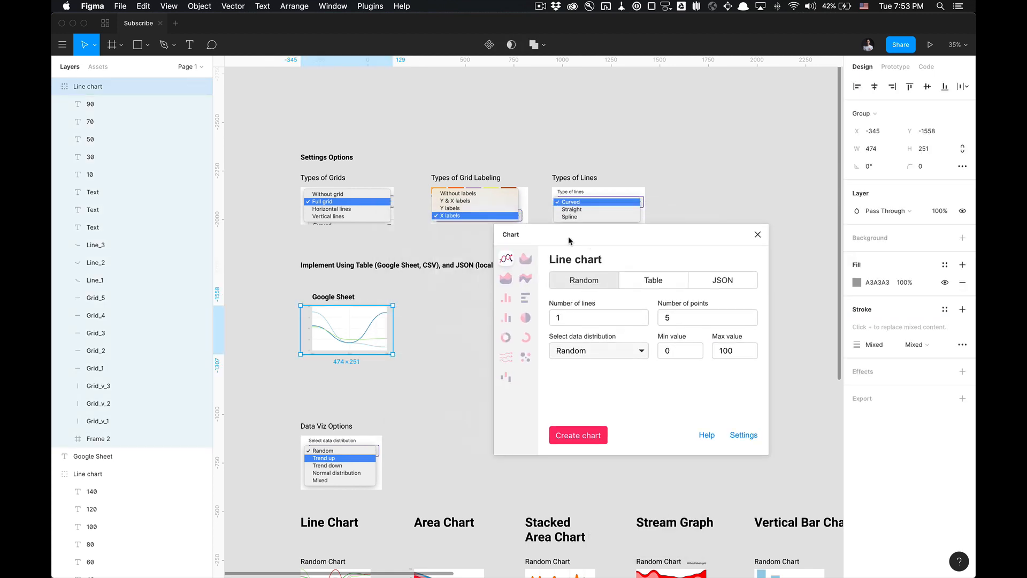
Switch the line chart's data source to Table and open the form for linking with Google Sheets.
left_click(669, 280)
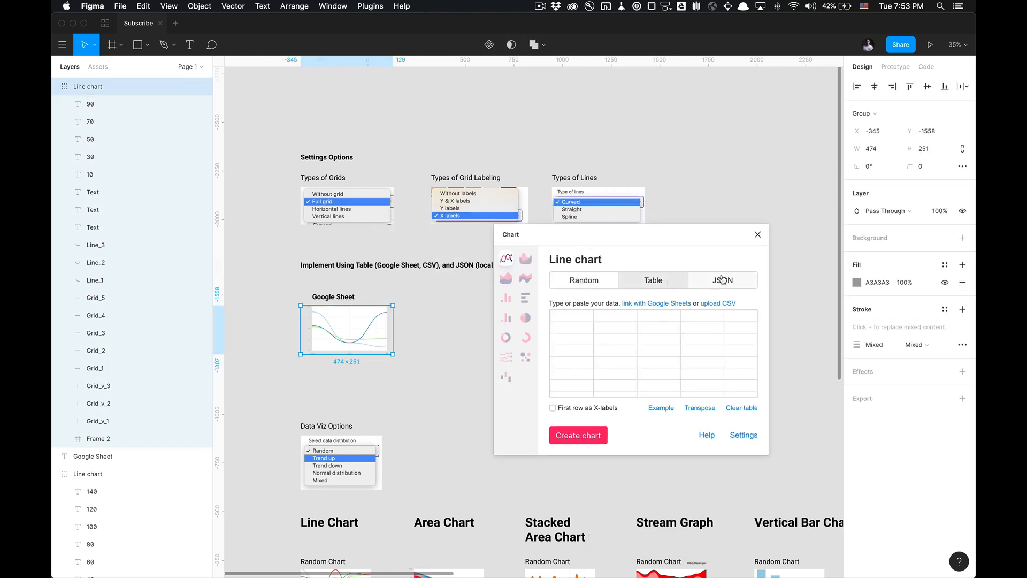
left_click(650, 303)
left_click(647, 298)
Switch to Chrome and copy the shareable link of the Chart Test spreadsheet.
key("super+Tab")
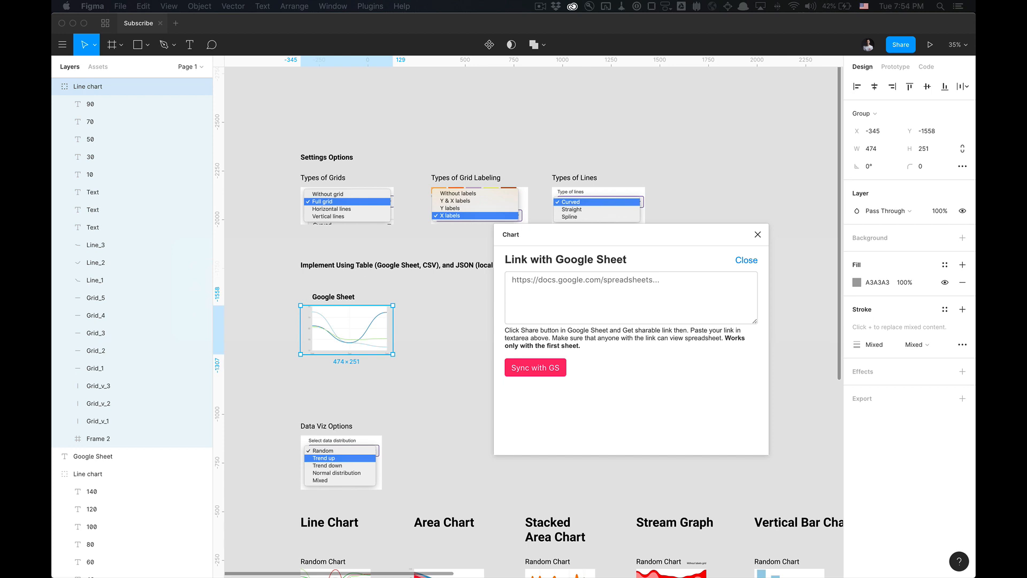
key("super+Tab")
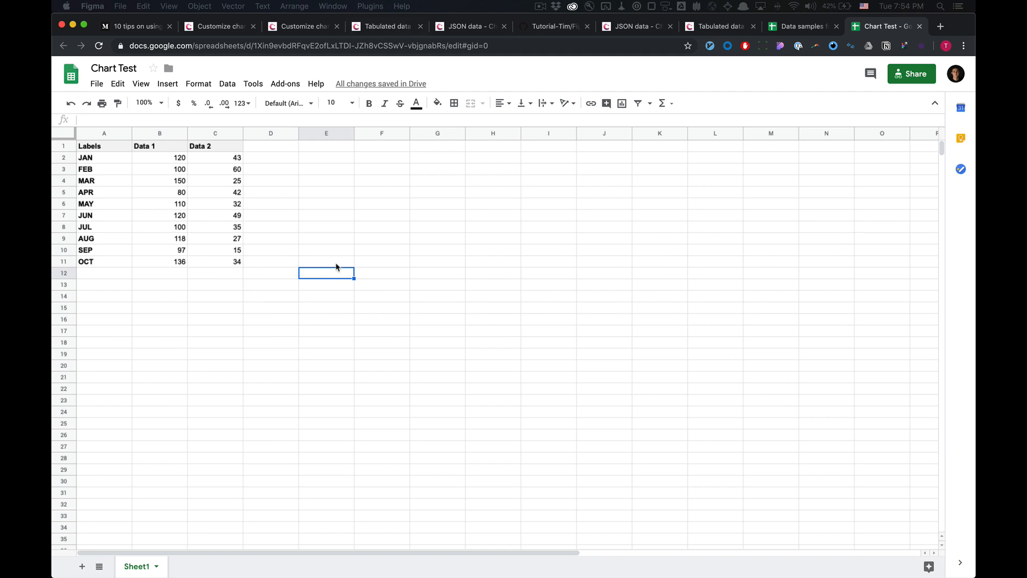
left_click(911, 74)
left_click(606, 229)
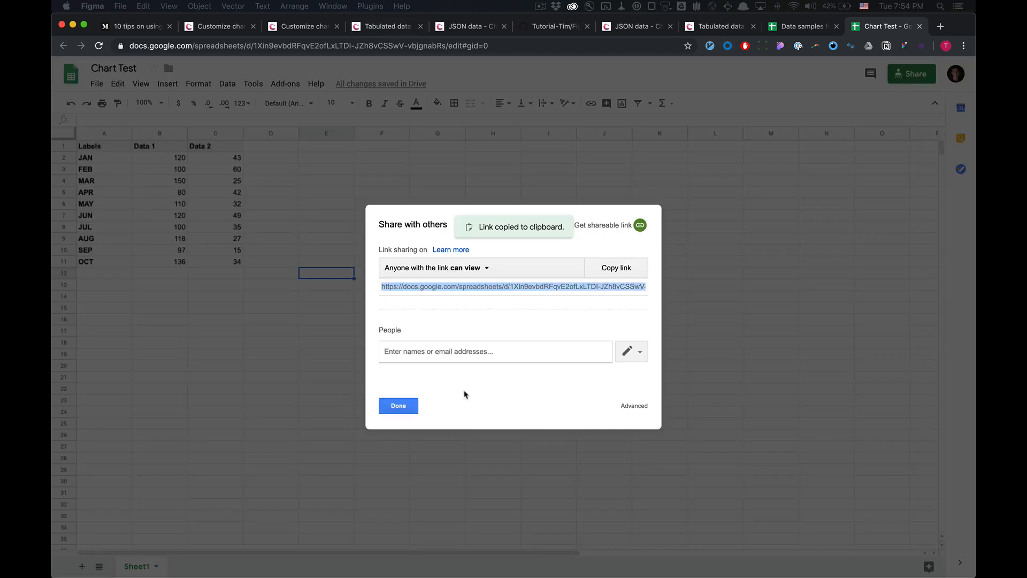
left_click(398, 405)
Switch back to Figma, paste the spreadsheet link into the form, sync it, and look through the imported table rows.
key("super+Tab")
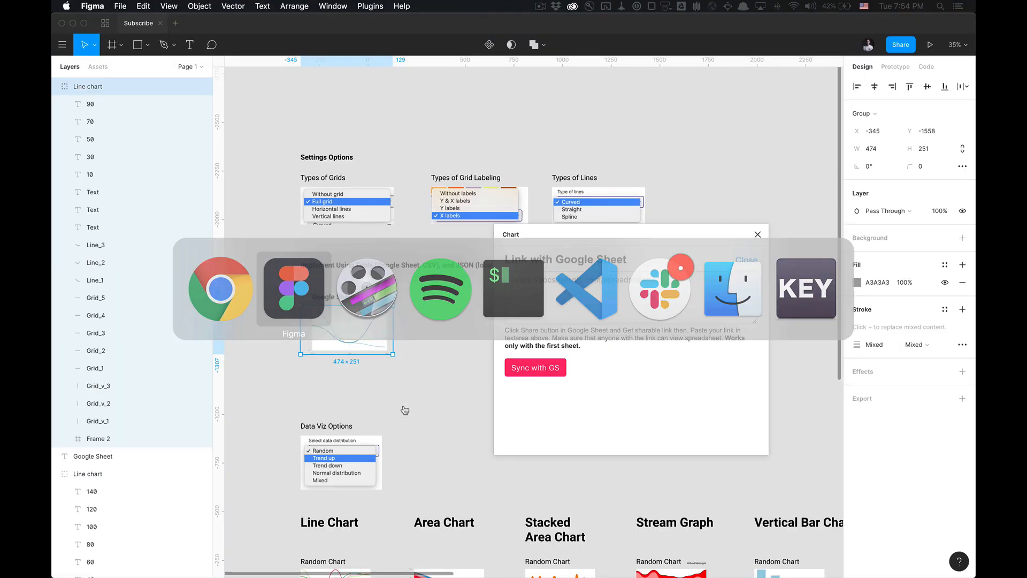
left_click(552, 303)
key("super+v")
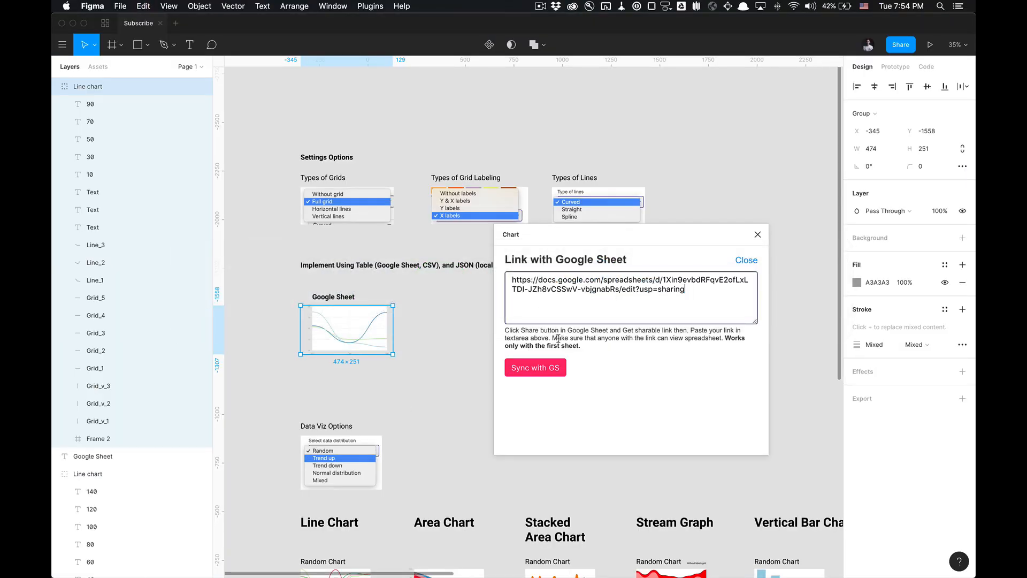
left_click(528, 369)
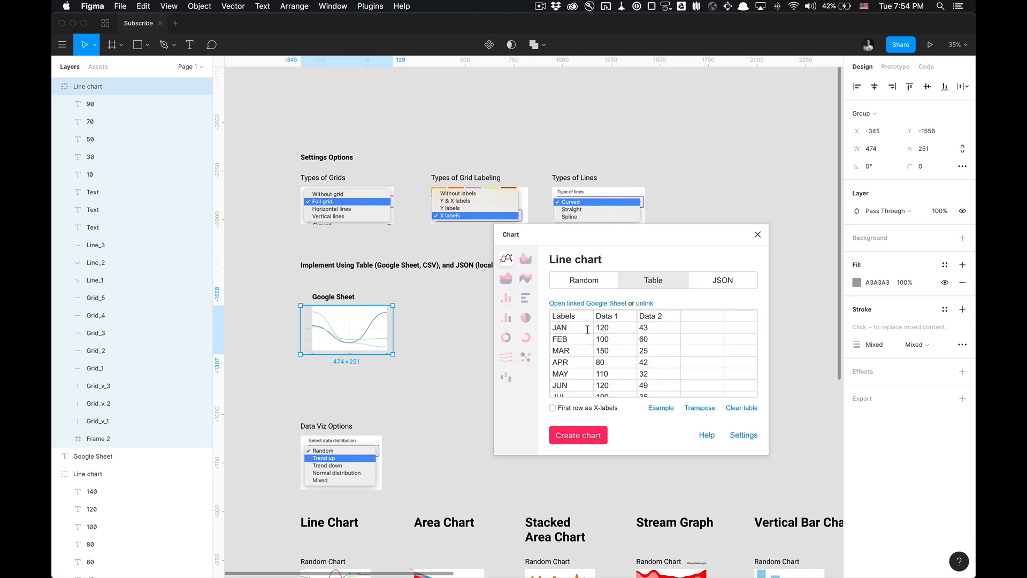
scroll(583, 350, "down", 3)
scroll(584, 350, "down", 2)
Transpose the imported table, use the first row as X-labels, and create the line chart.
left_click(696, 410)
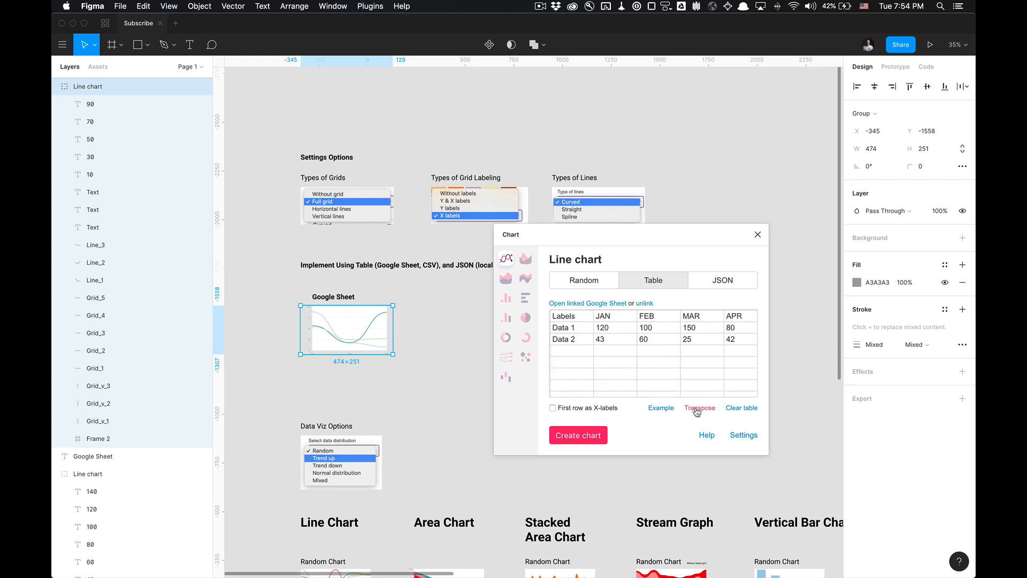
left_click(553, 408)
left_click(578, 436)
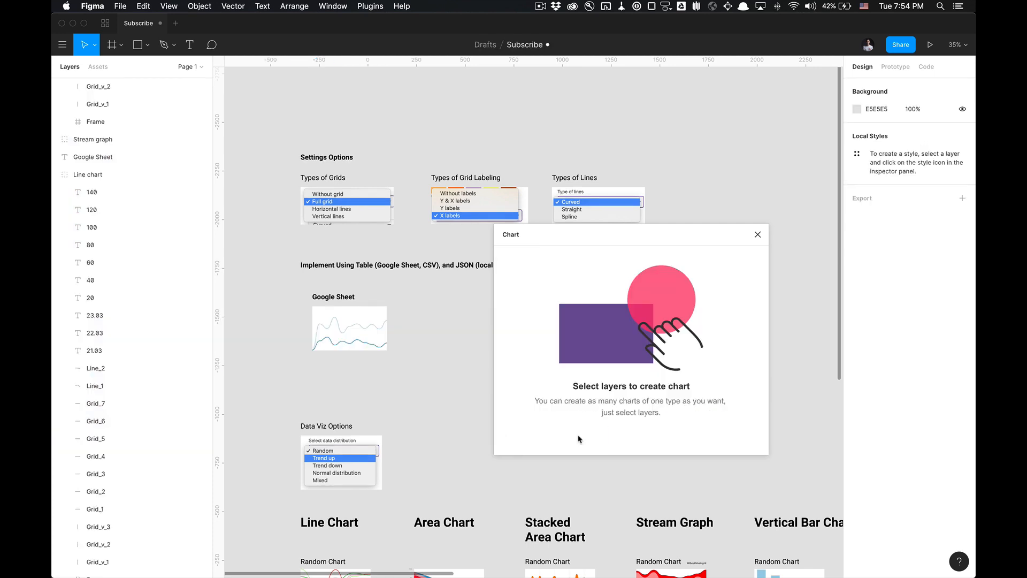
Select the new Google Sheet chart and save the plugin settings with Full grid and Y & X labels.
left_click(370, 323)
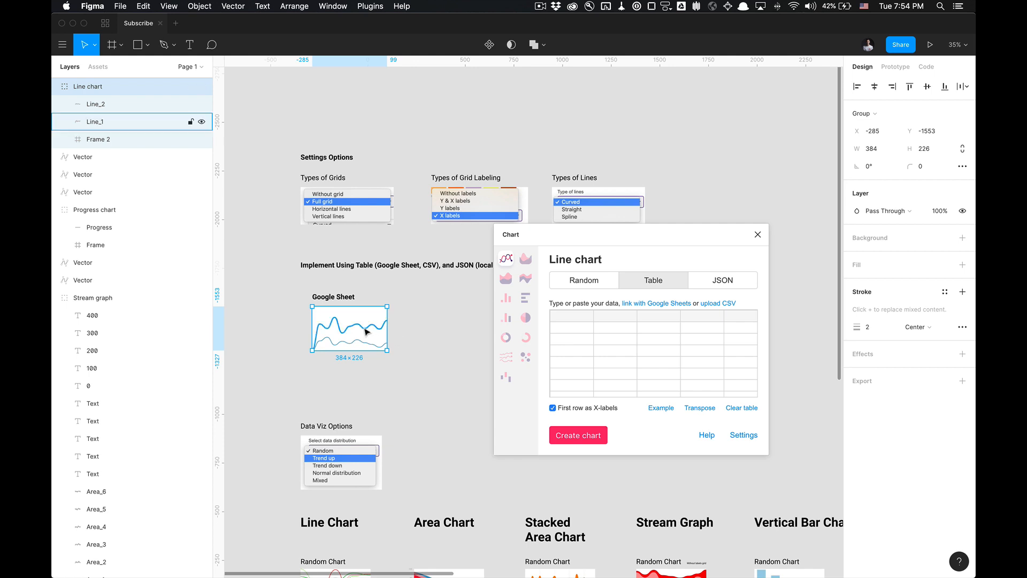
scroll(363, 333, "up", 3, "ctrl")
scroll(381, 346, "up", 4, "ctrl")
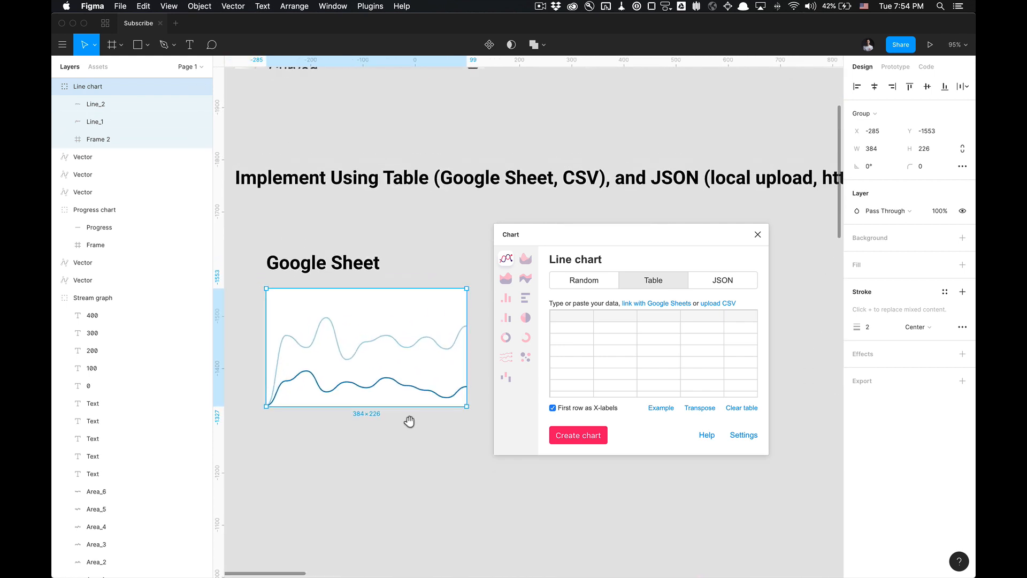
left_click(753, 436)
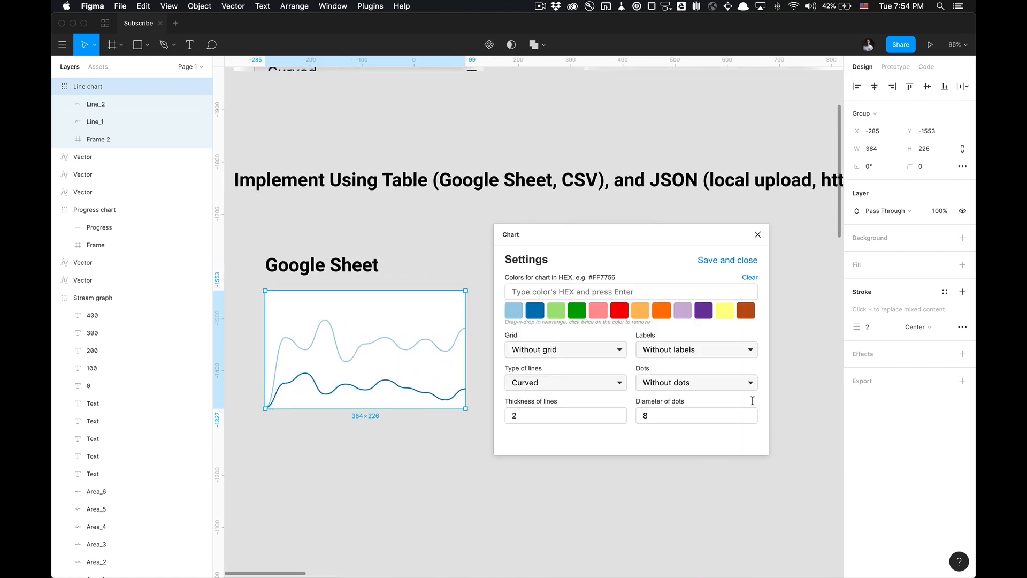
left_click(718, 358)
left_click(698, 361)
left_click(587, 351)
left_click(588, 365)
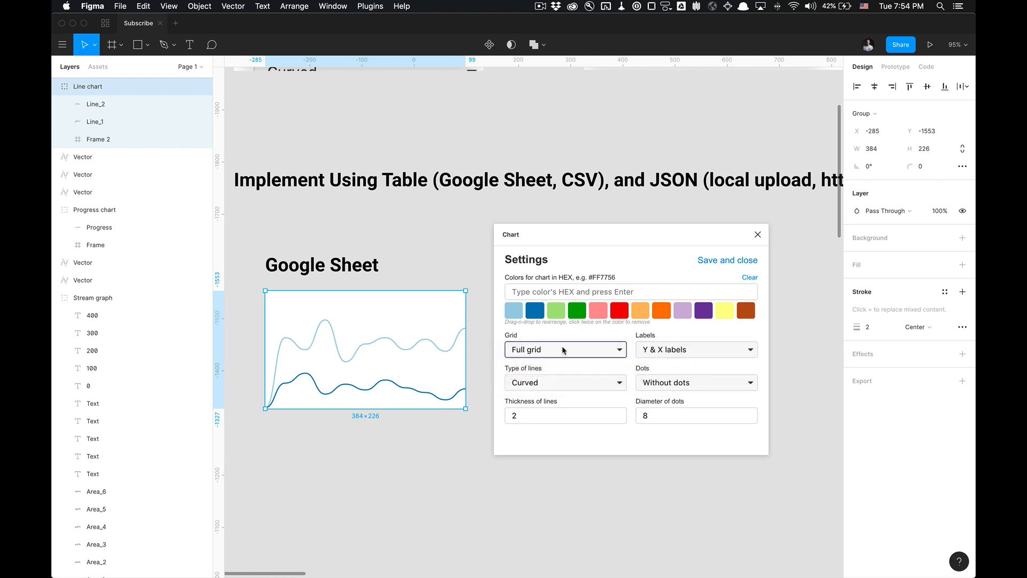
left_click(733, 262)
left_click(754, 440)
left_click(721, 354)
left_click(721, 353)
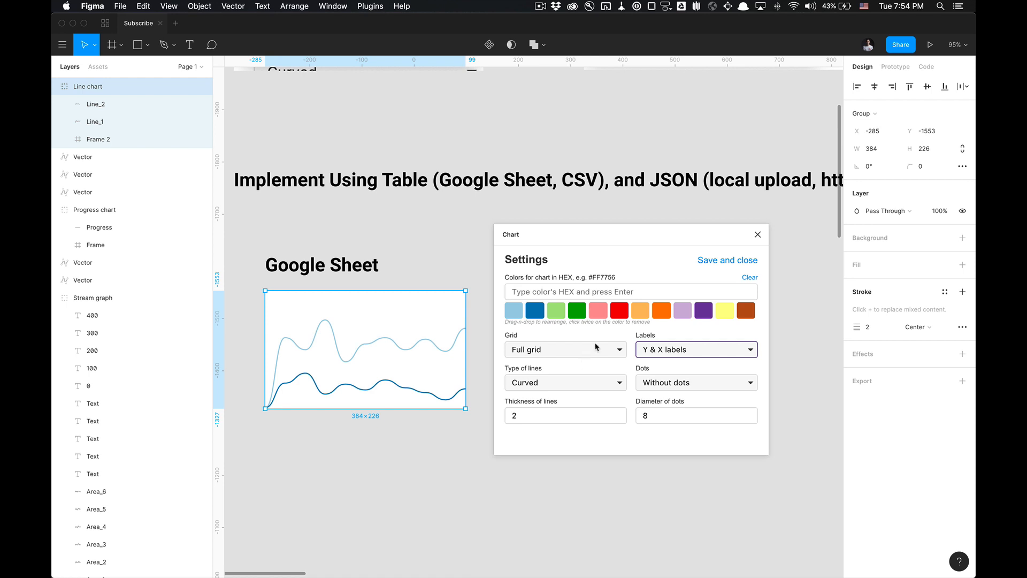
left_click(731, 264)
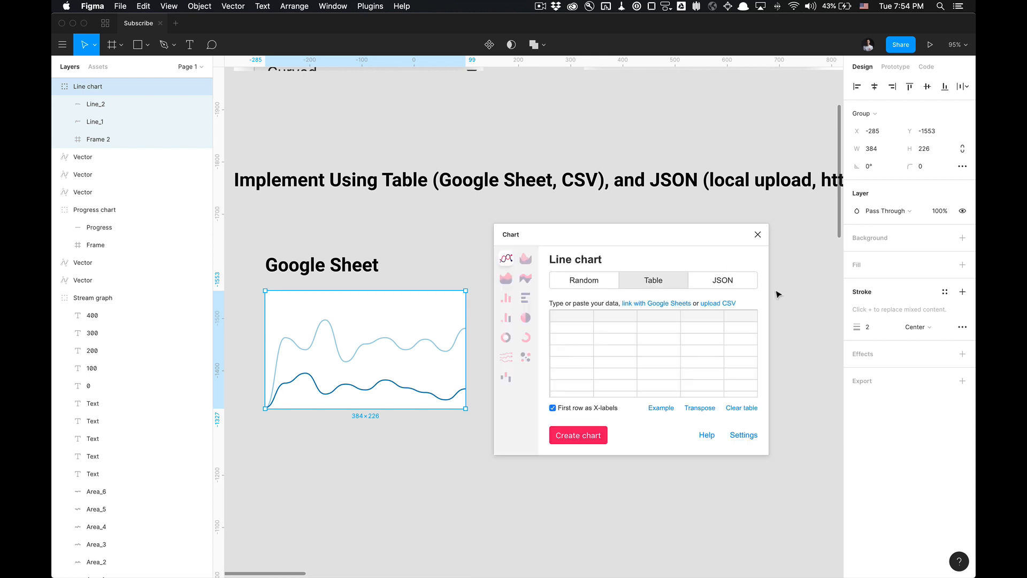
Relink the spreadsheet and try to create the line chart from the untransposed table with the first row as X-labels.
left_click(655, 303)
key("super+v")
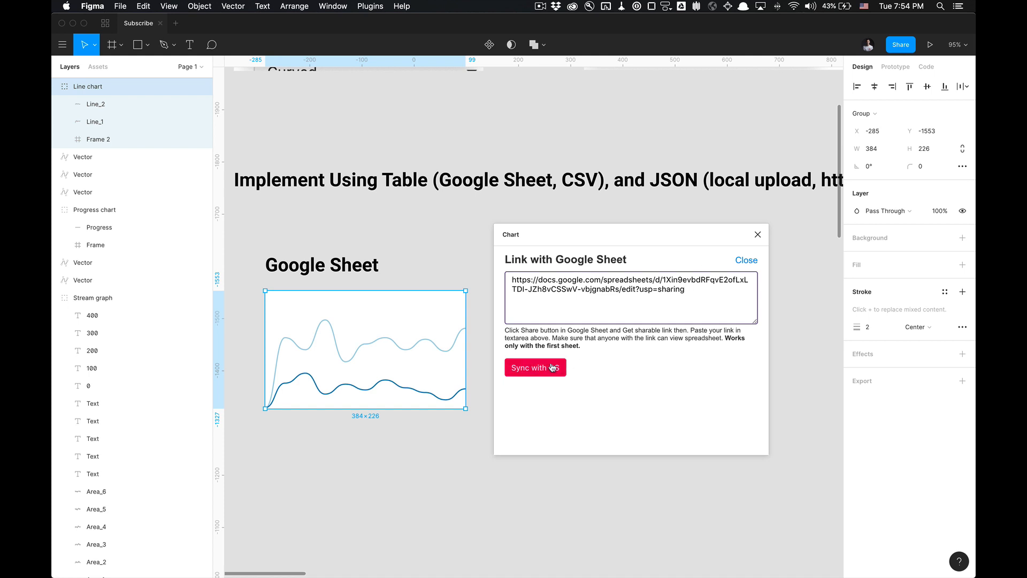
left_click(532, 370)
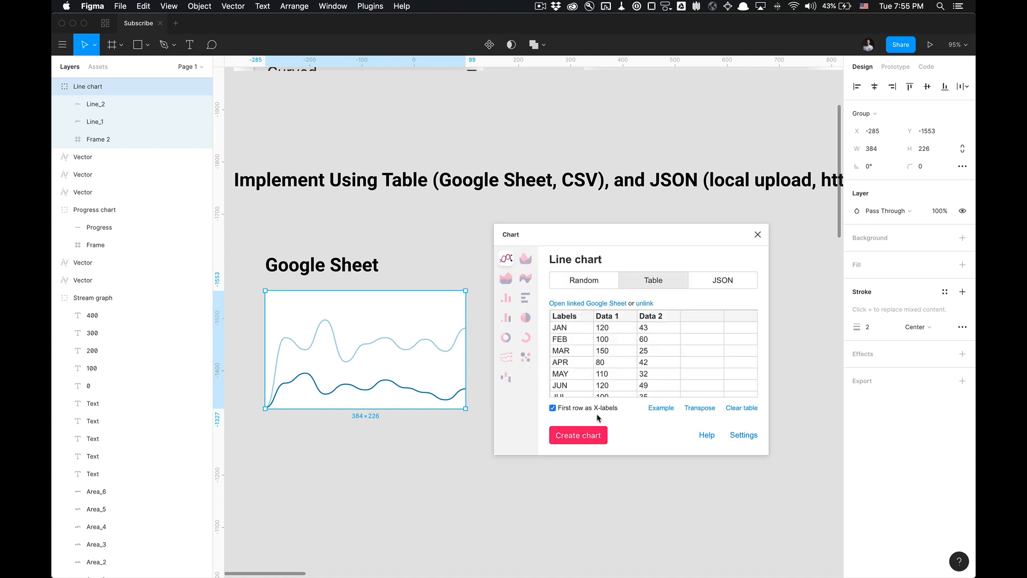
left_click(553, 409)
left_click(553, 408)
left_click(693, 409)
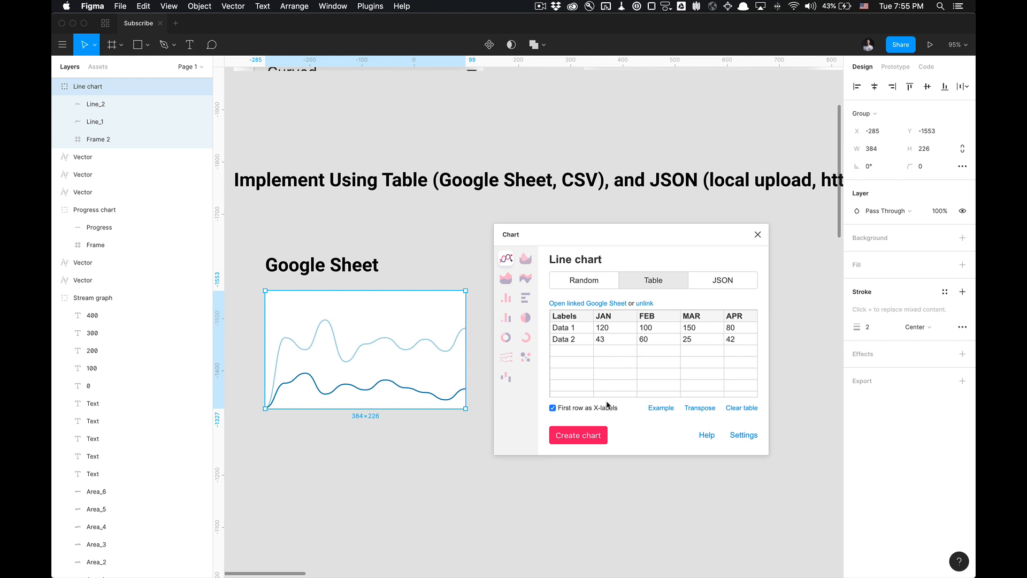
left_click(698, 411)
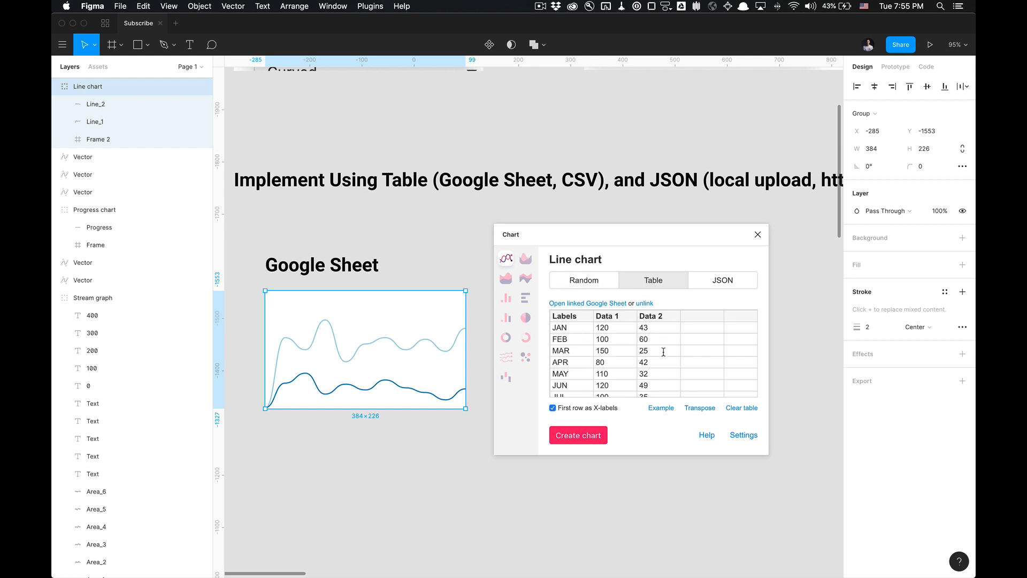
left_click(585, 436)
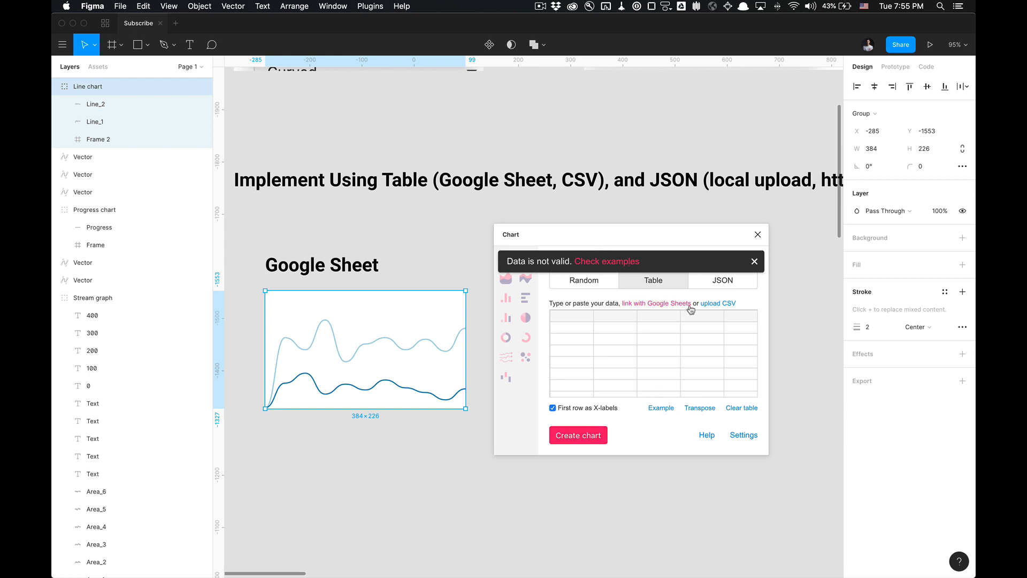
Link the spreadsheet again, transpose the synced table, and create the line chart with its grid and labels.
left_click(657, 303)
left_click(630, 307)
key("super+v")
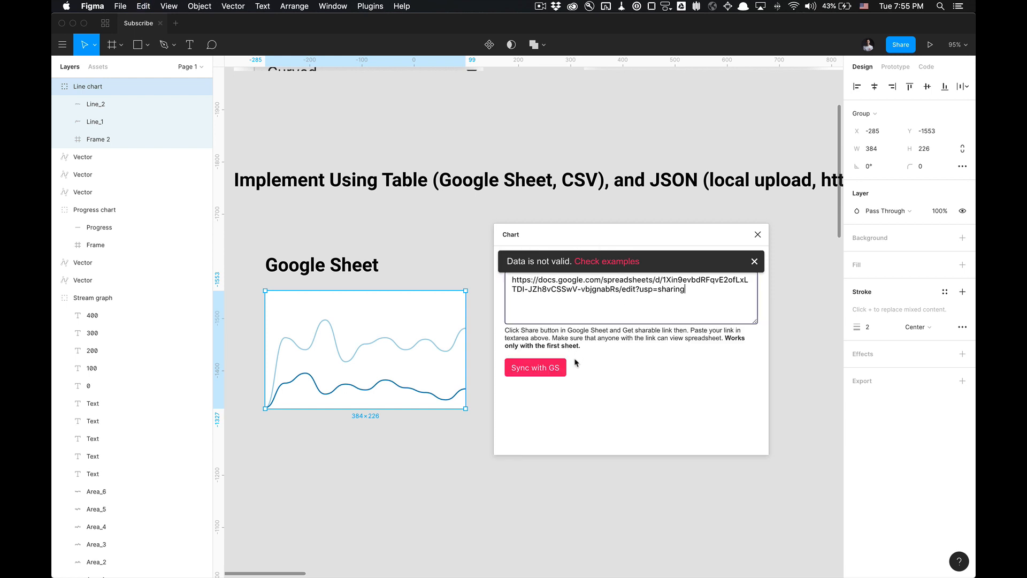
left_click(565, 367)
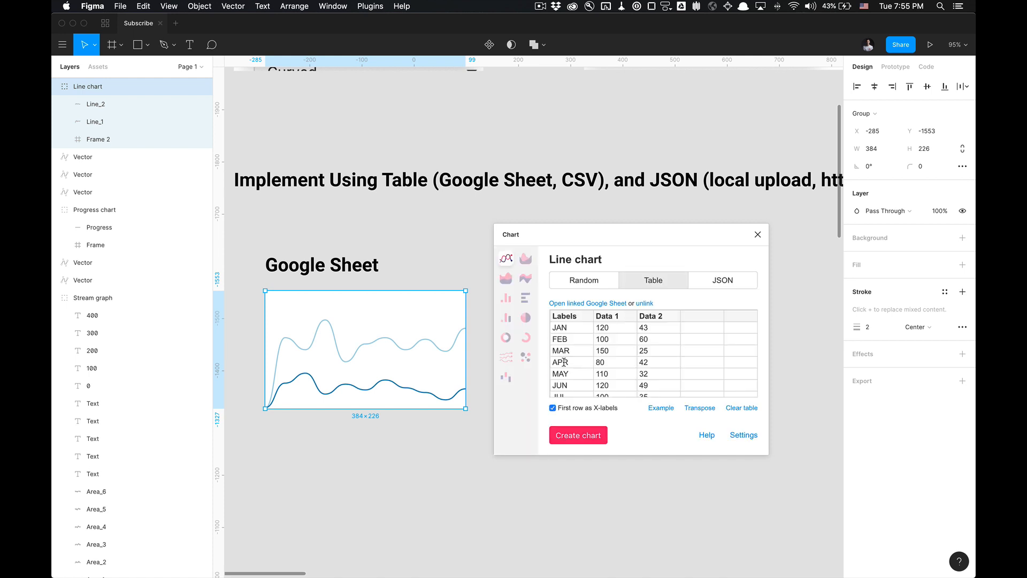
left_click(696, 408)
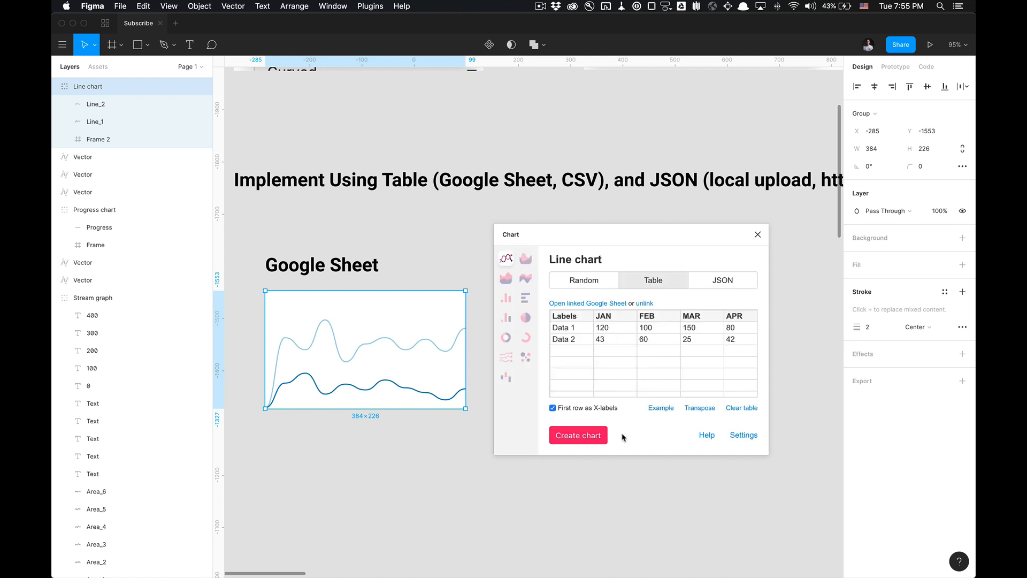
left_click(580, 435)
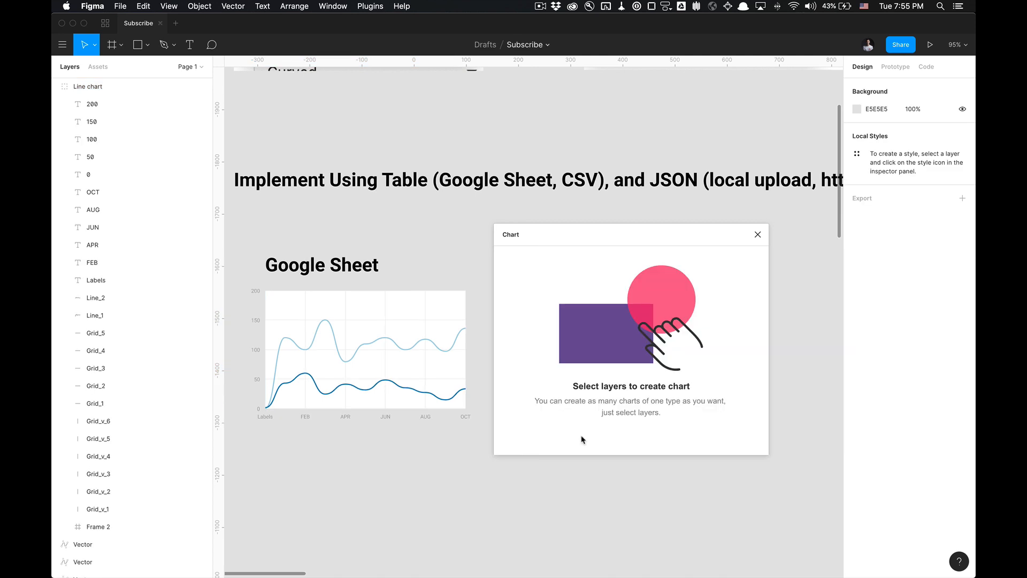
Select the newly created Google Sheet chart and sync the spreadsheet link into its table once more.
left_click(373, 378)
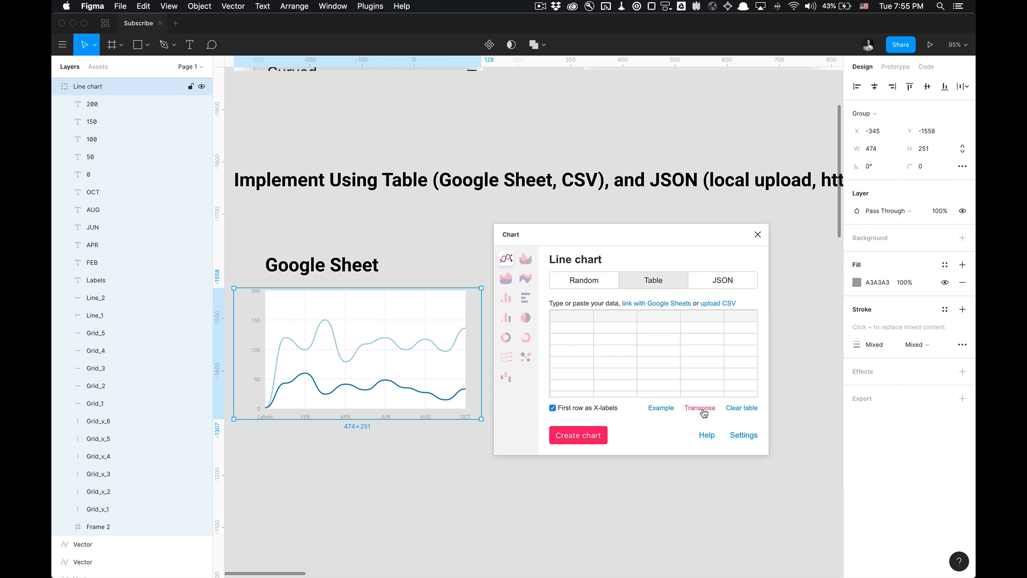
left_click(646, 304)
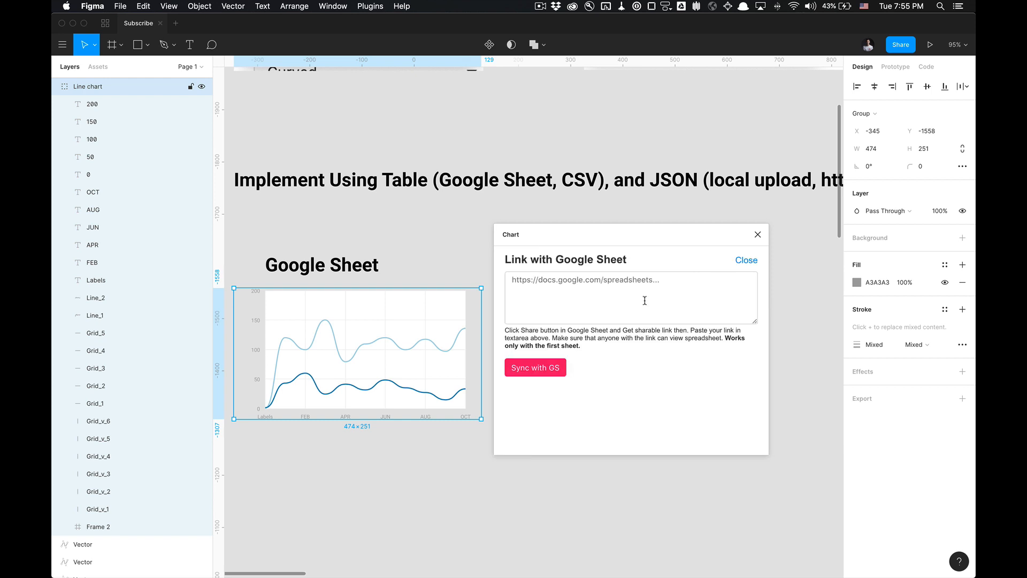
left_click(645, 300)
key("super+v")
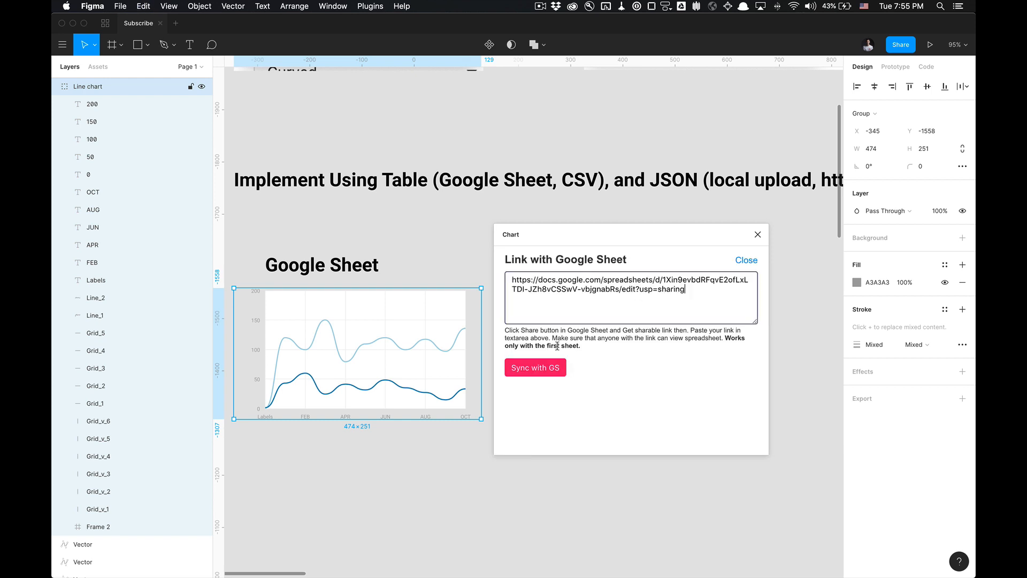
left_click(536, 368)
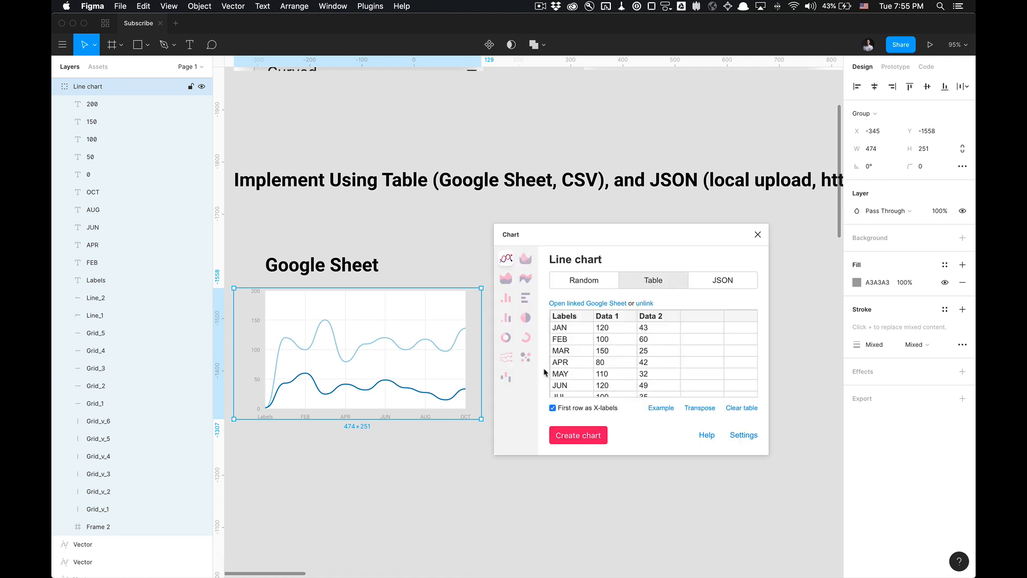
Toggle the first row as X-labels off and back on, and unlink the Google Sheet from the table.
left_click(553, 408)
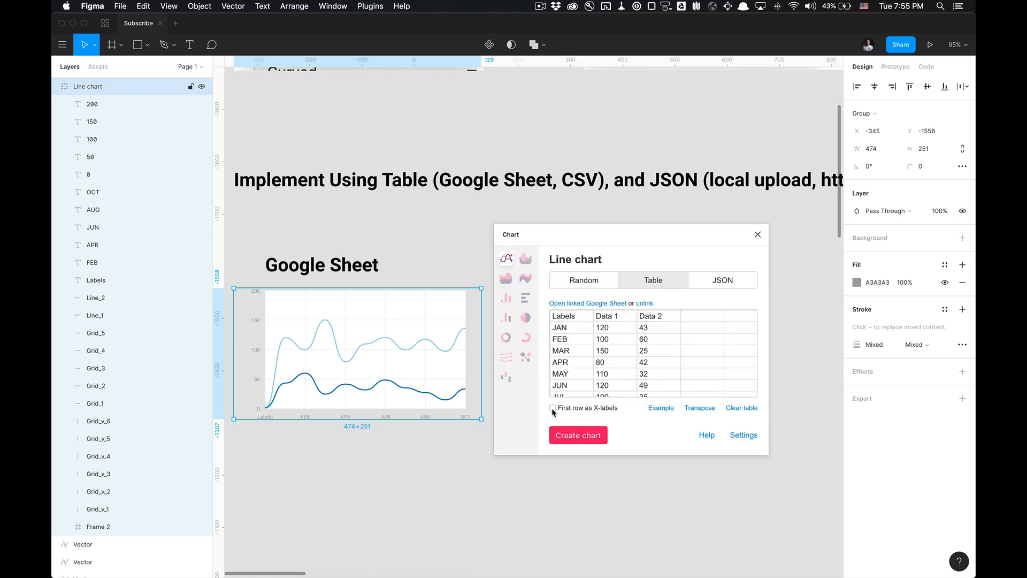
left_click(554, 408)
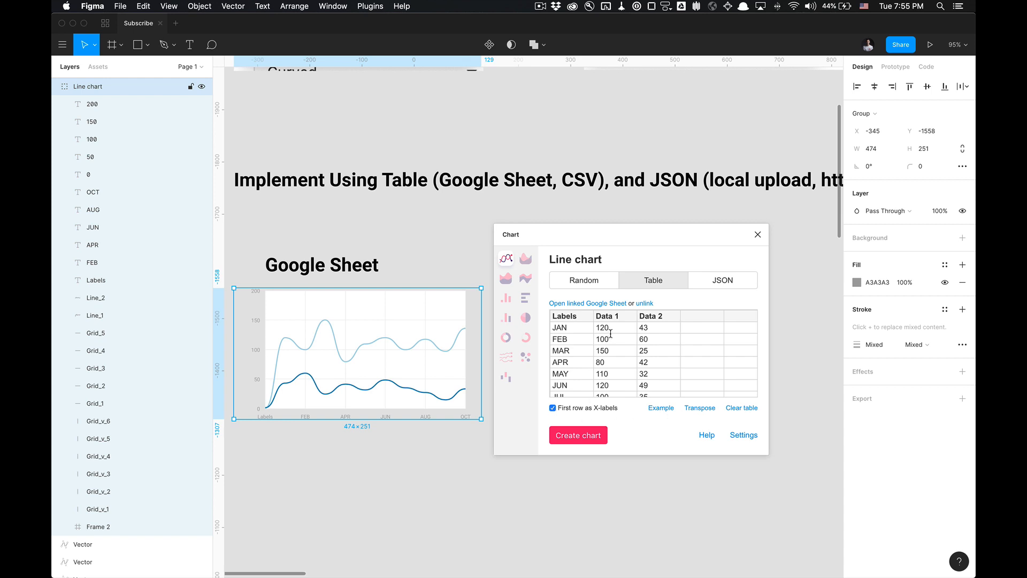
left_click(641, 304)
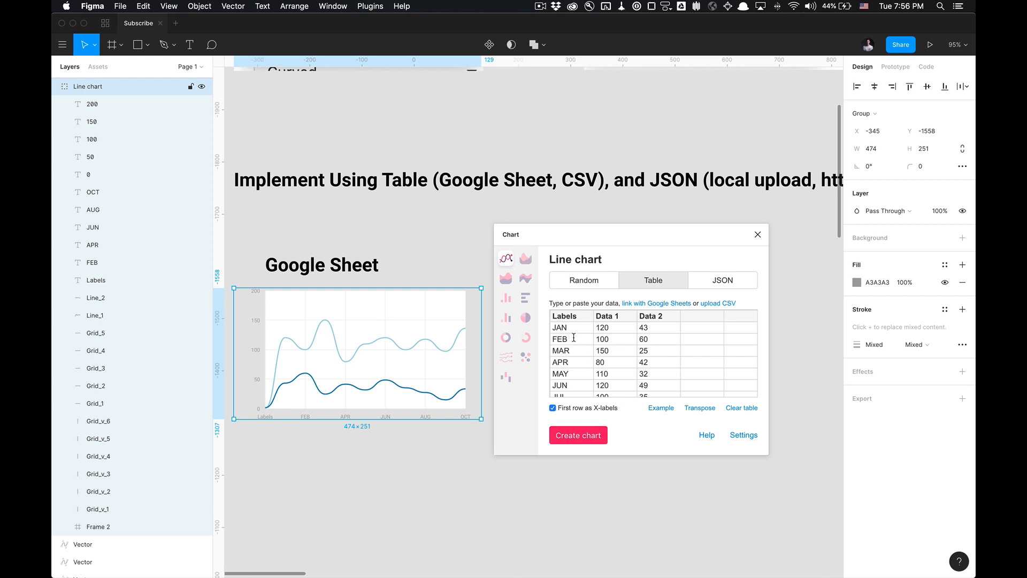
Transpose the synced table so the months run across the columns, and create the Google Sheet line chart from it.
left_click(697, 408)
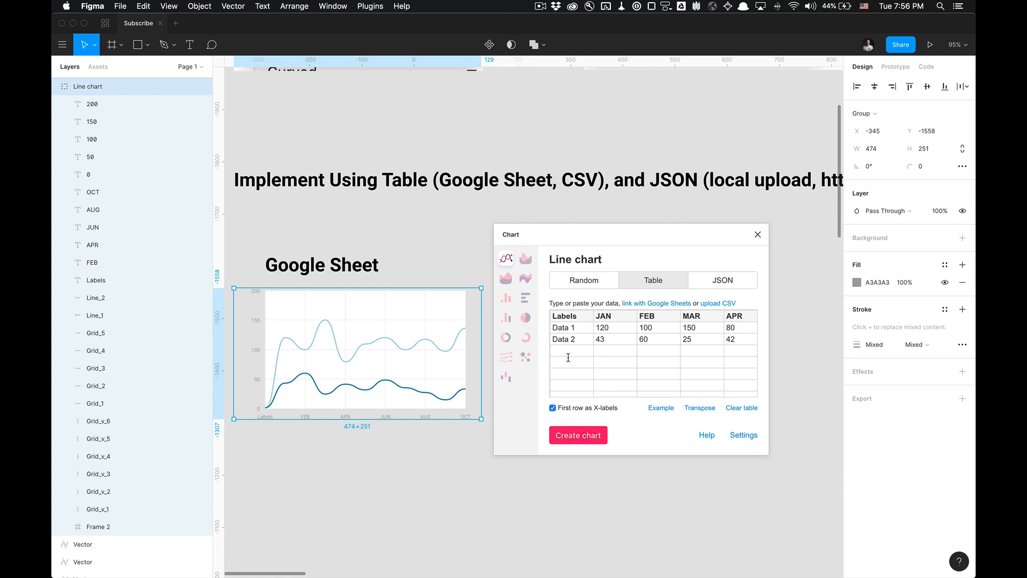
scroll(580, 315, "right", 3)
scroll(580, 315, "left", 3)
scroll(594, 338, "right", 2)
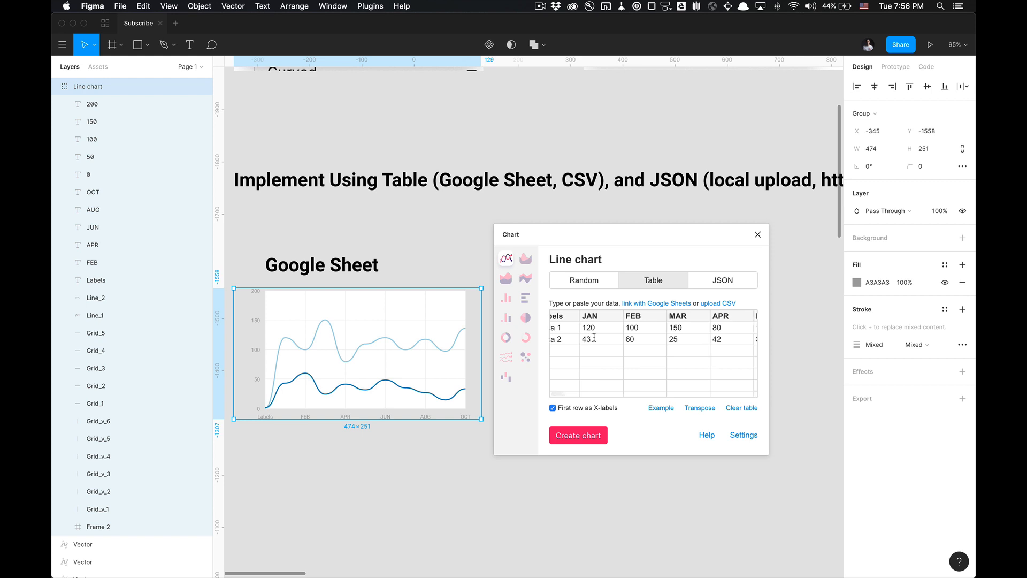
scroll(594, 339, "left", 2)
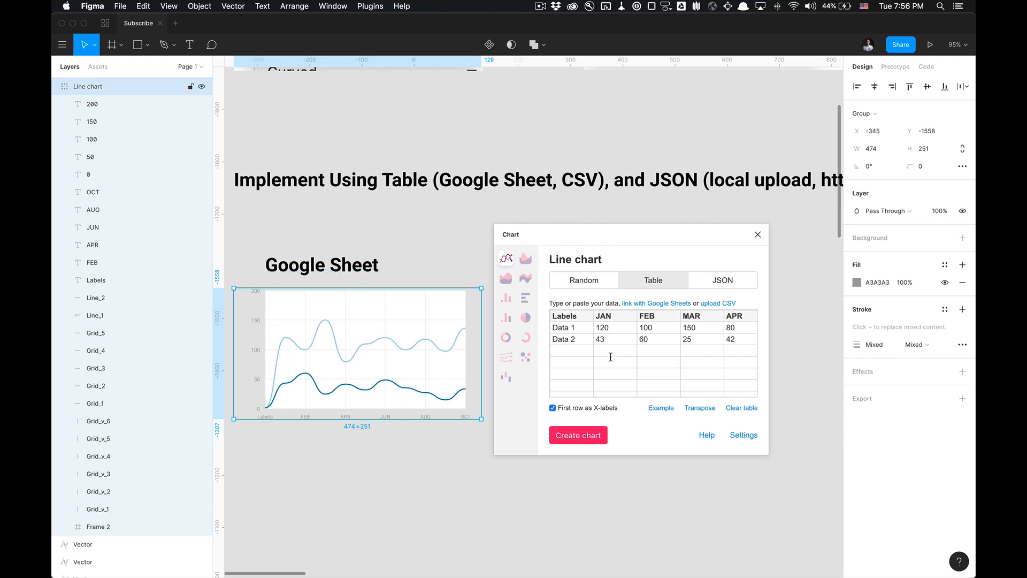
left_click(583, 445)
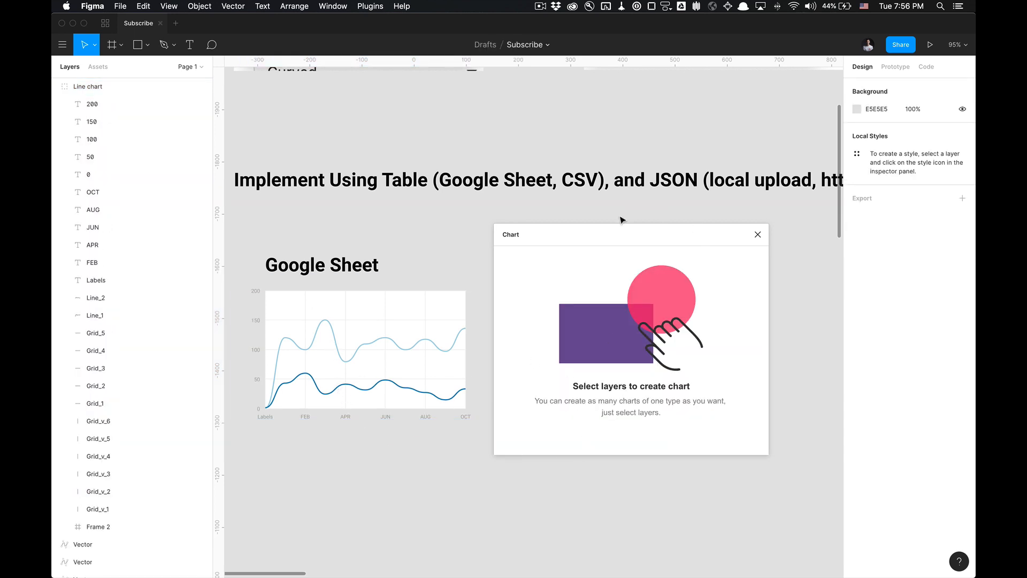
Look at the existing line chart under the JSON heading and its data options in the Chart plugin.
scroll(422, 257, "down", 3)
scroll(422, 257, "down", 3)
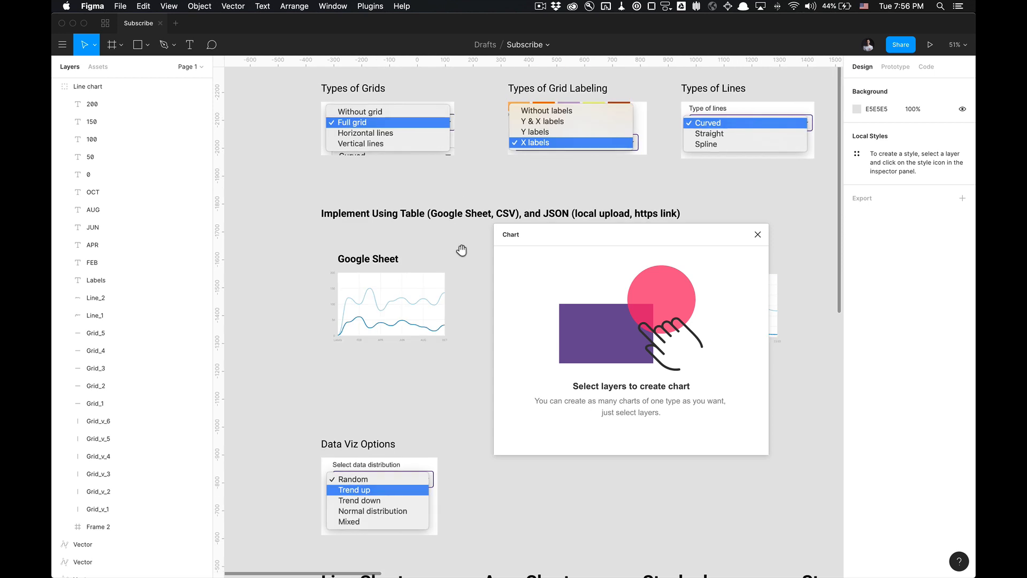
scroll(452, 296, "right", 5)
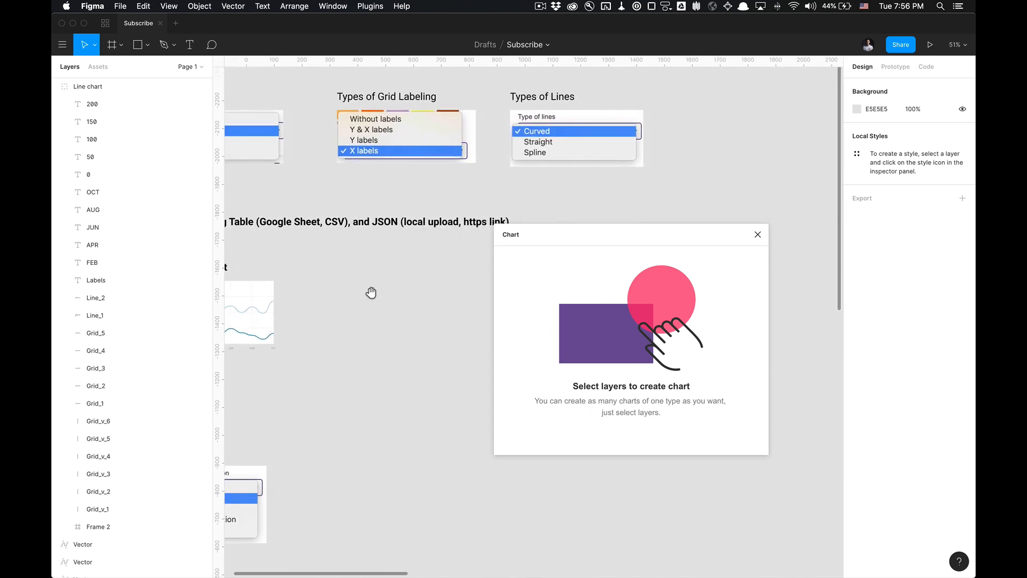
scroll(351, 323, "up", 3)
scroll(350, 324, "right", 5)
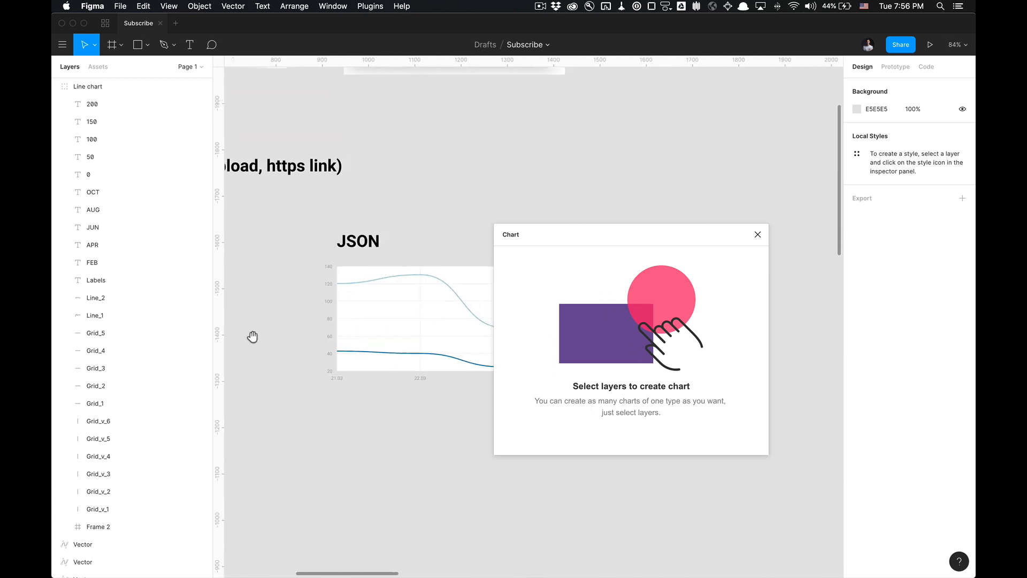
left_click(398, 348)
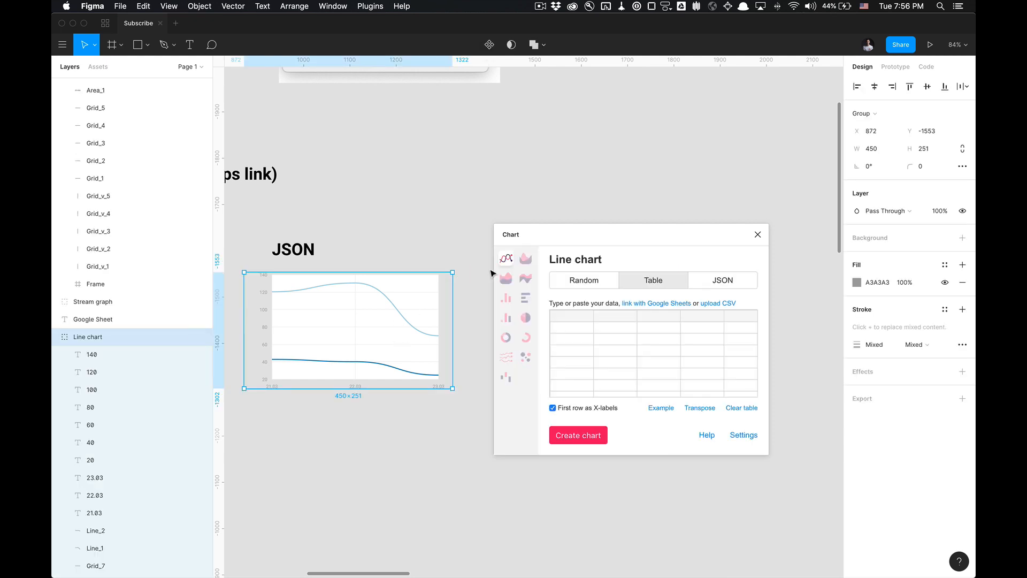
left_click(467, 193)
Switch to Chrome and examine the valid JSON sample with date, price and sales keys in the Chart documentation's JSON data page.
key("super+Tab")
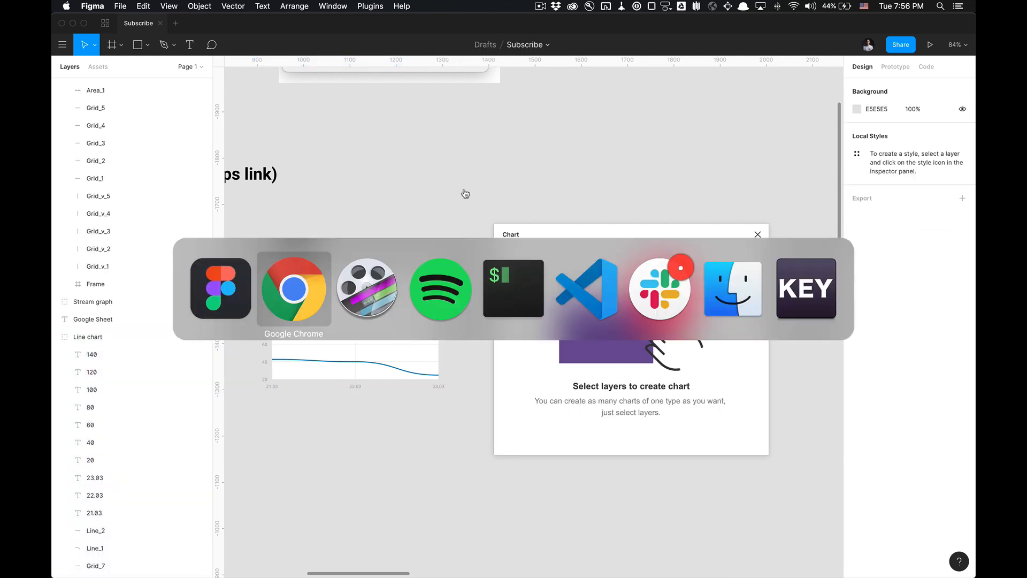
key("ctrl+shift+Tab")
key("ctrl+shift+Tab")
key("ctrl+shift+Tab")
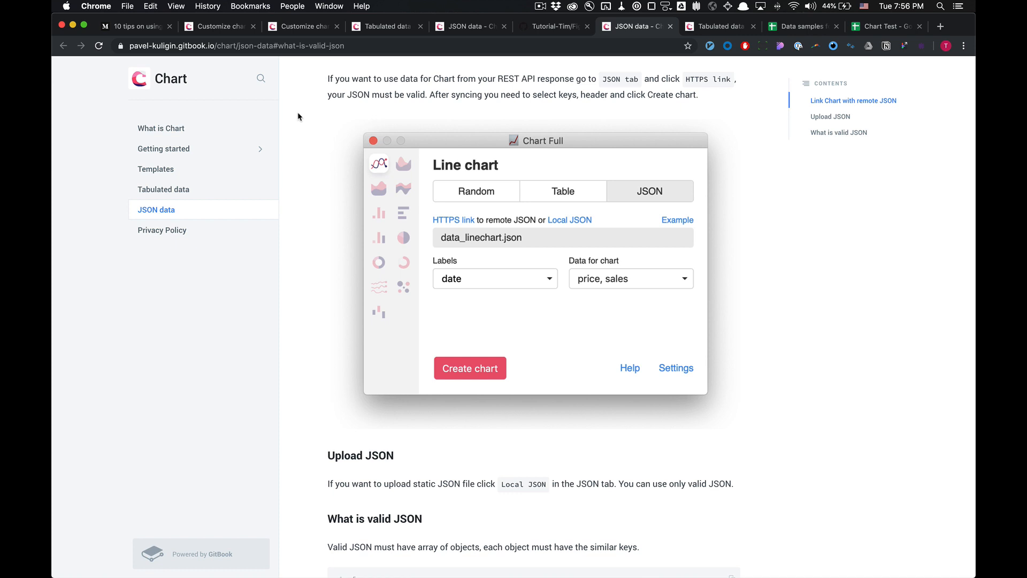
scroll(360, 243, "up", 1)
scroll(360, 244, "down", 2)
scroll(360, 244, "down", 6)
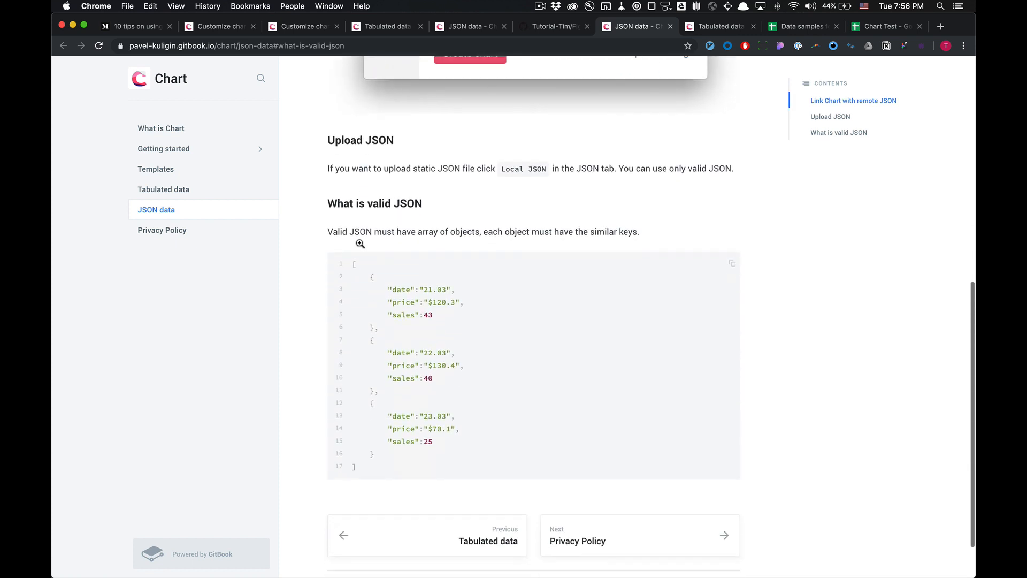
left_click_drag(370, 444, 350, 235)
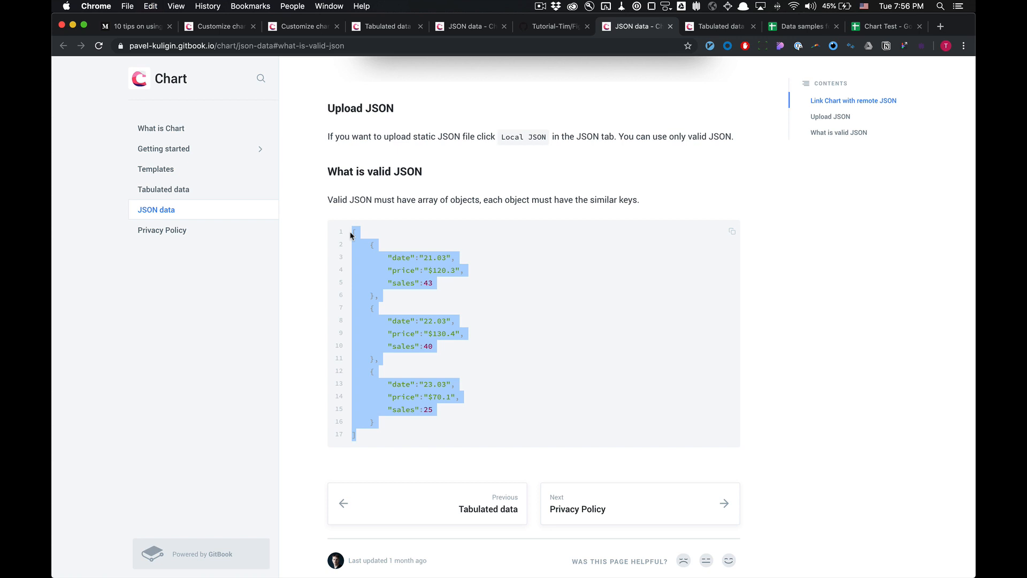
left_click(427, 253)
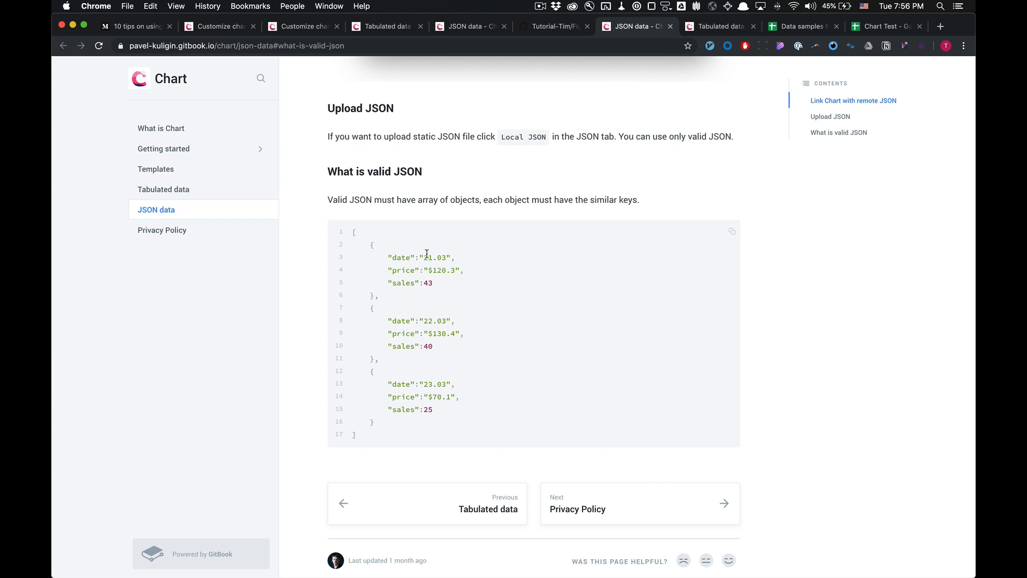
Switch to iTerm2, open the test_files directory in Finder with "open .", and select chart_plugin.json.
key("super+Tab")
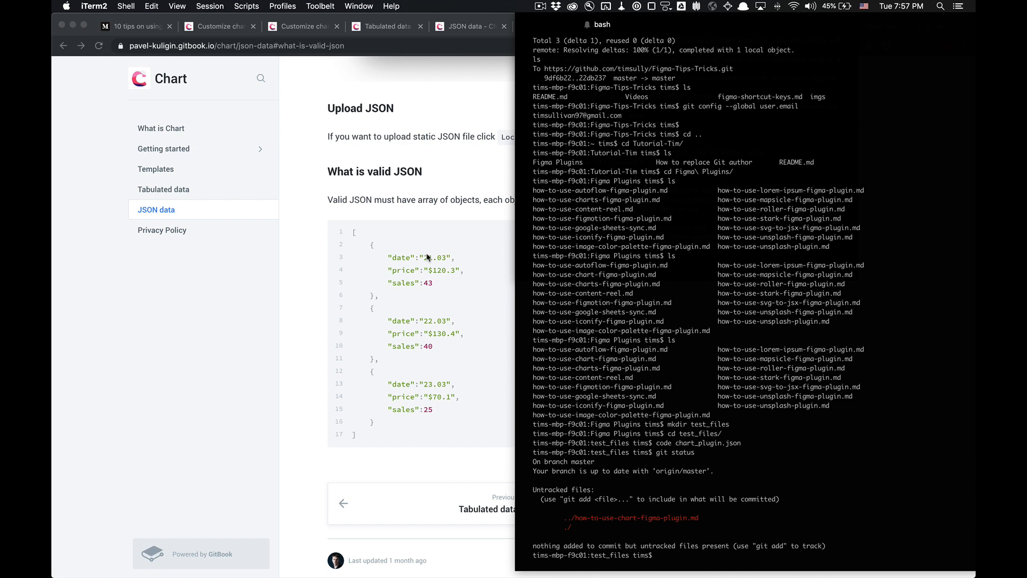
key("alt+super+Down")
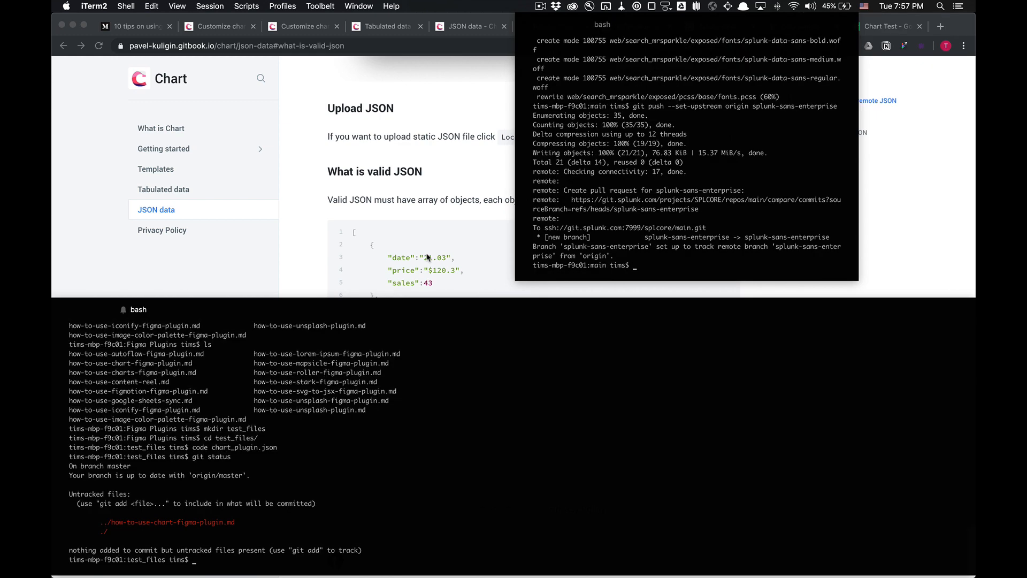
key("ctrl+shift+super+Right")
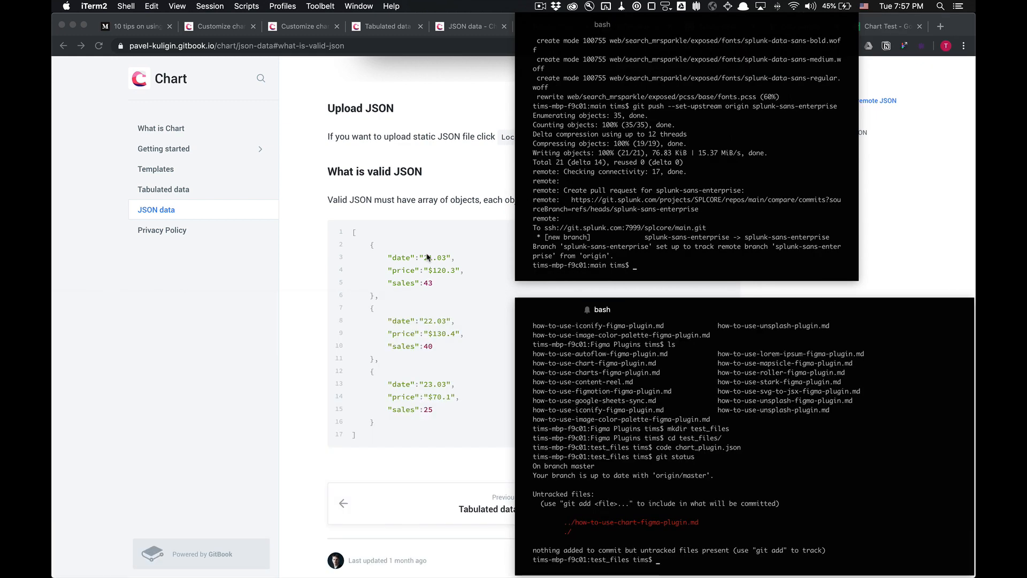
key("alt+super+Right")
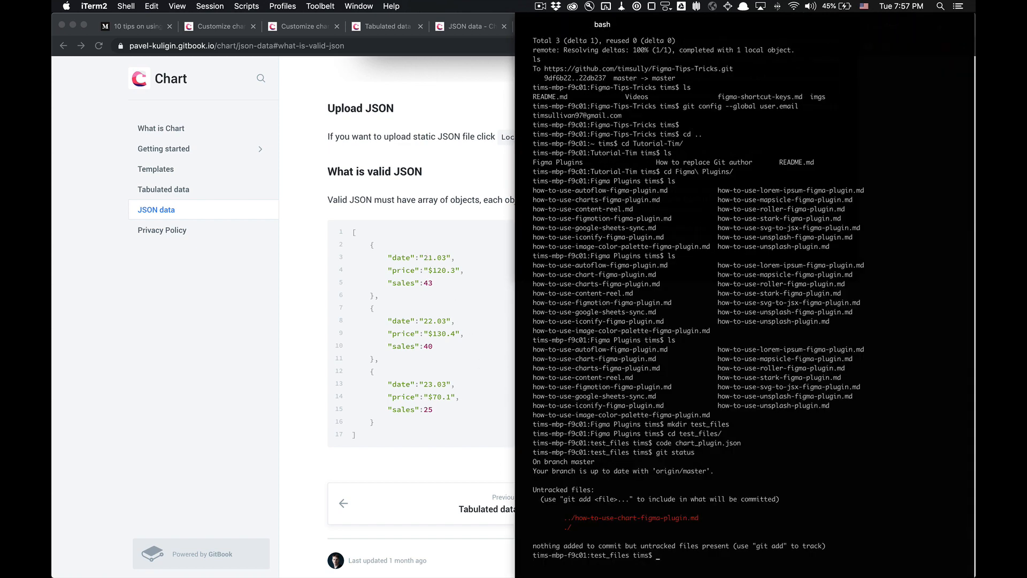
key("Return")
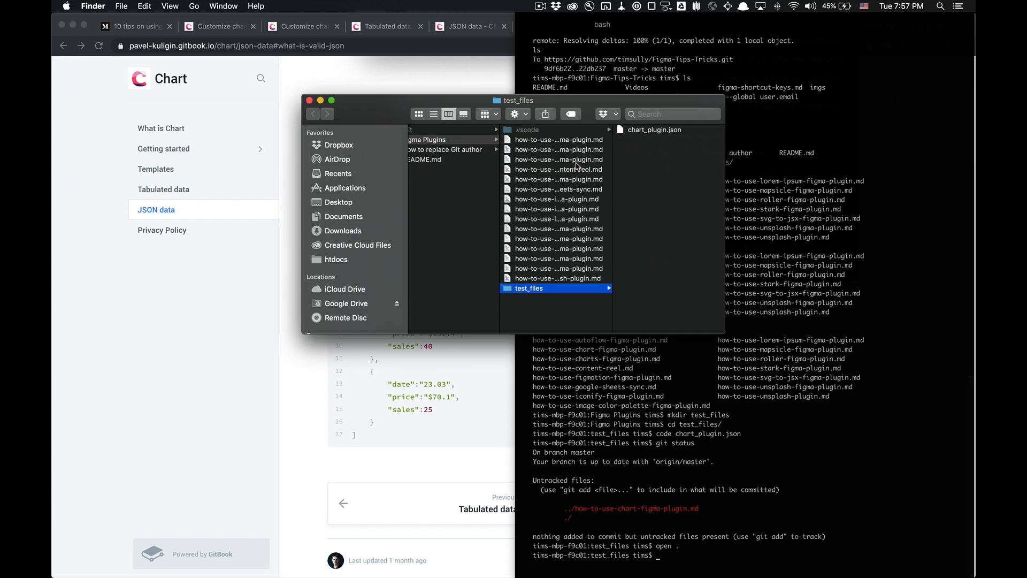
key("Right")
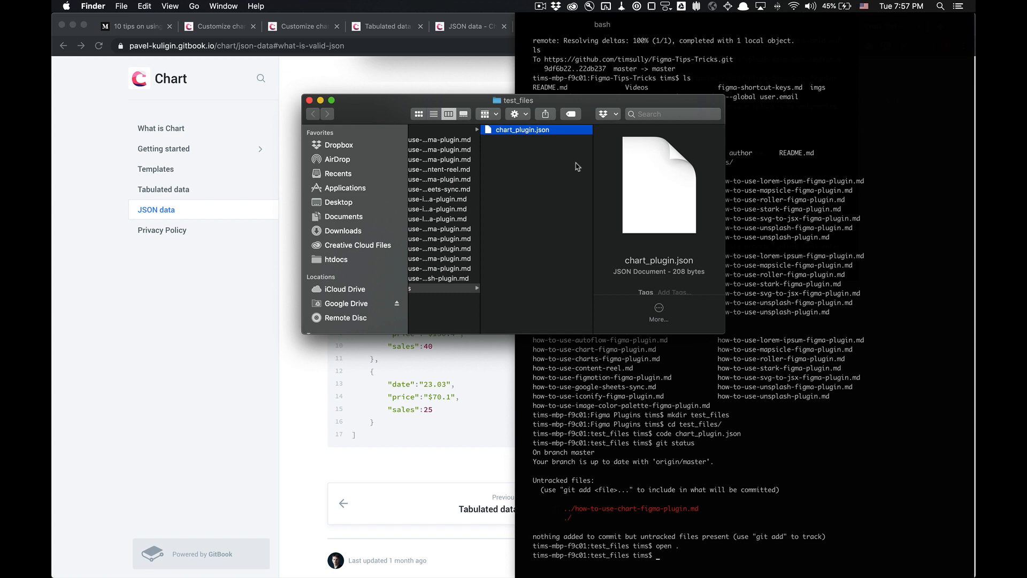
key("space")
key("space")
key("super+alt+backslash")
key("Down")
key("Return")
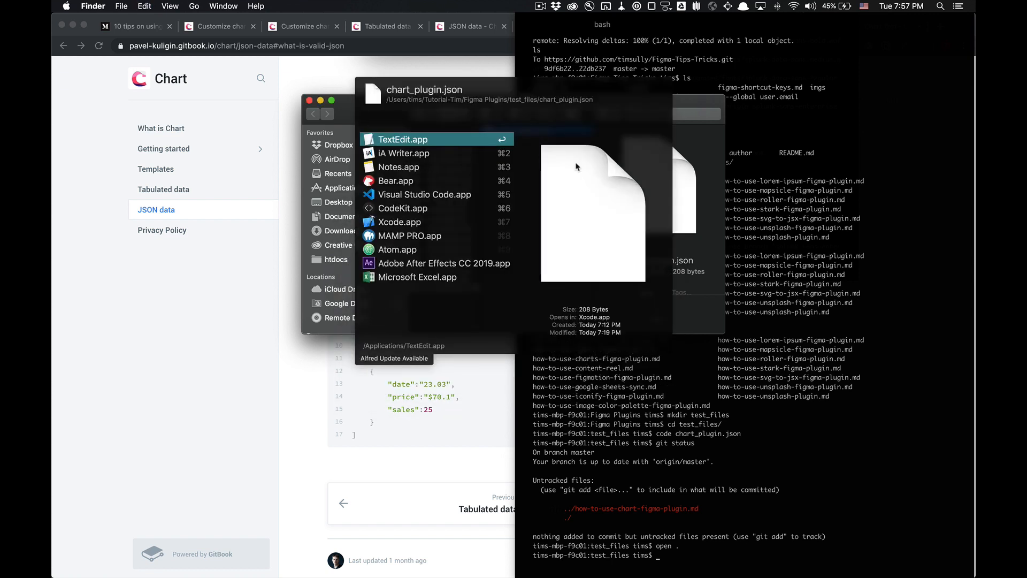
key("Down")
key("Down")
key("Down")
key("Down")
key("Down")
key("Return")
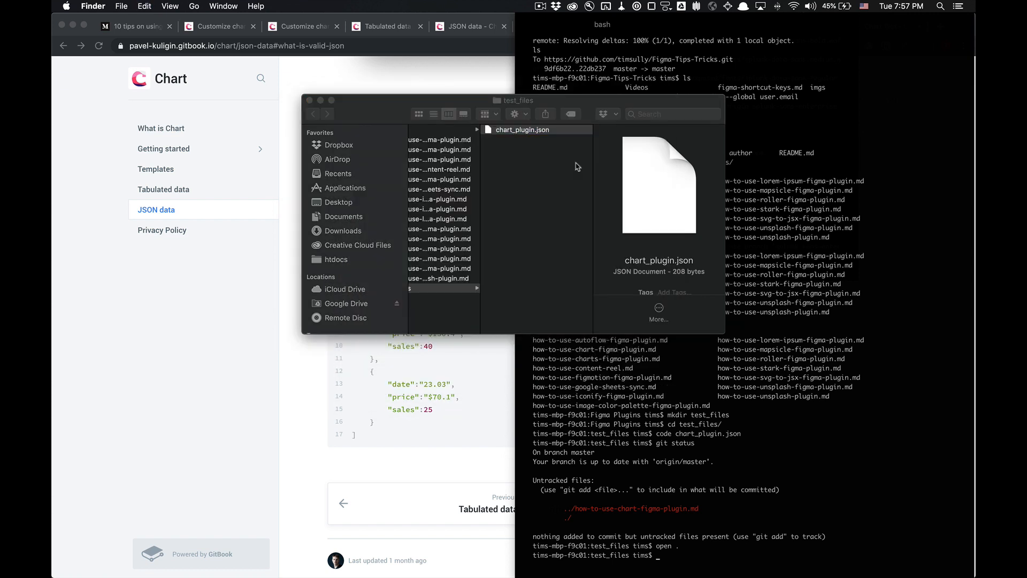
key("super+q")
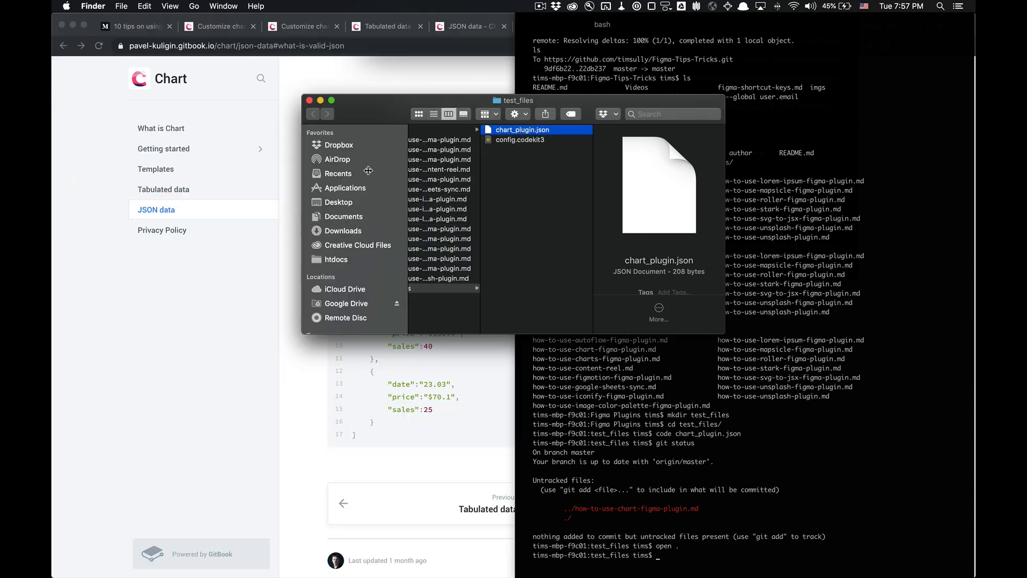
Open chart_plugin.json from Finder in Visual Studio Code and close the preview of how-to-use-chart-figma-plugin.md.
key("alt+super+backslash")
key("Down")
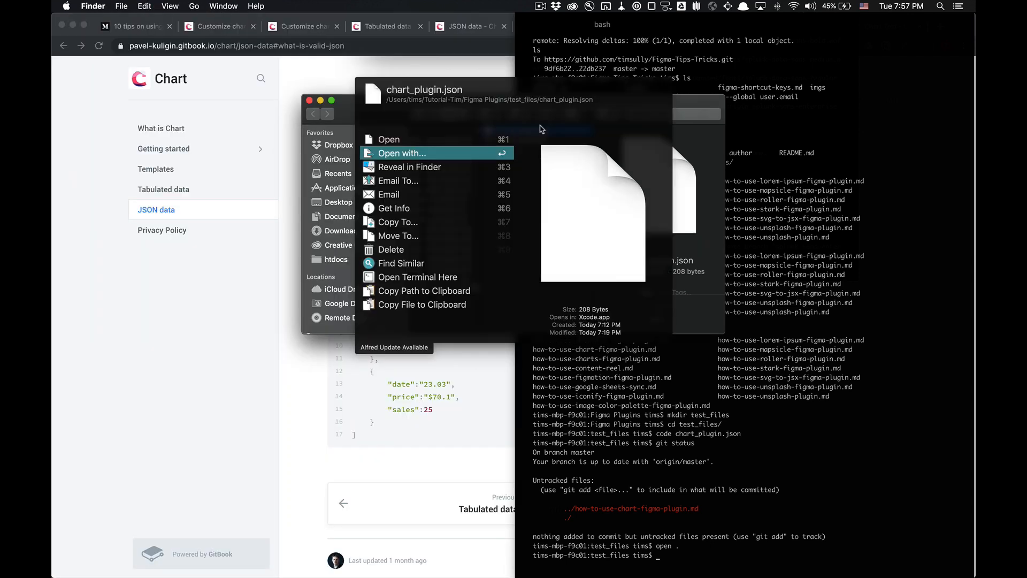
key("Return")
key("Down")
key("Down")
key("Down")
key("Down")
key("Down")
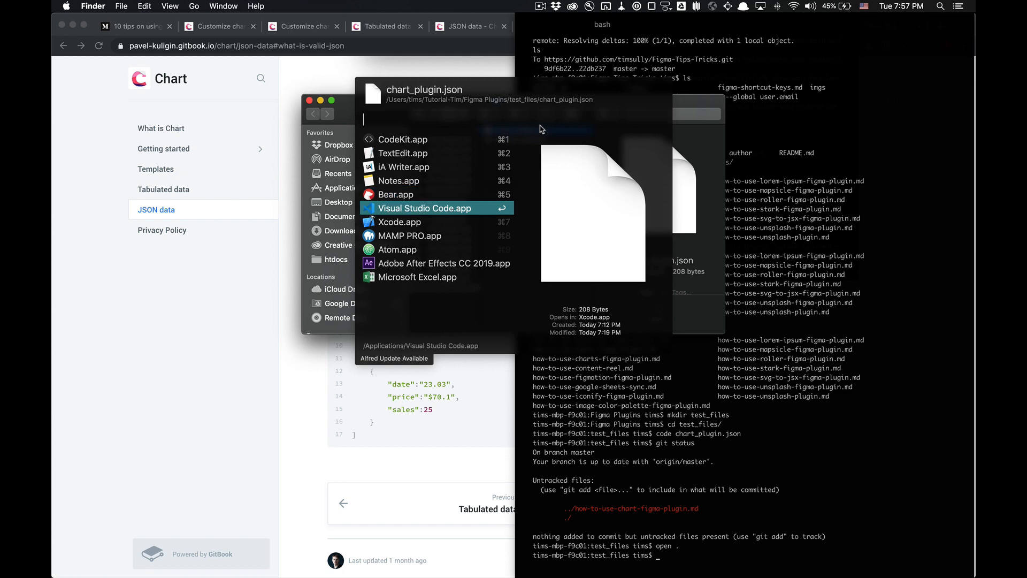
key("Return")
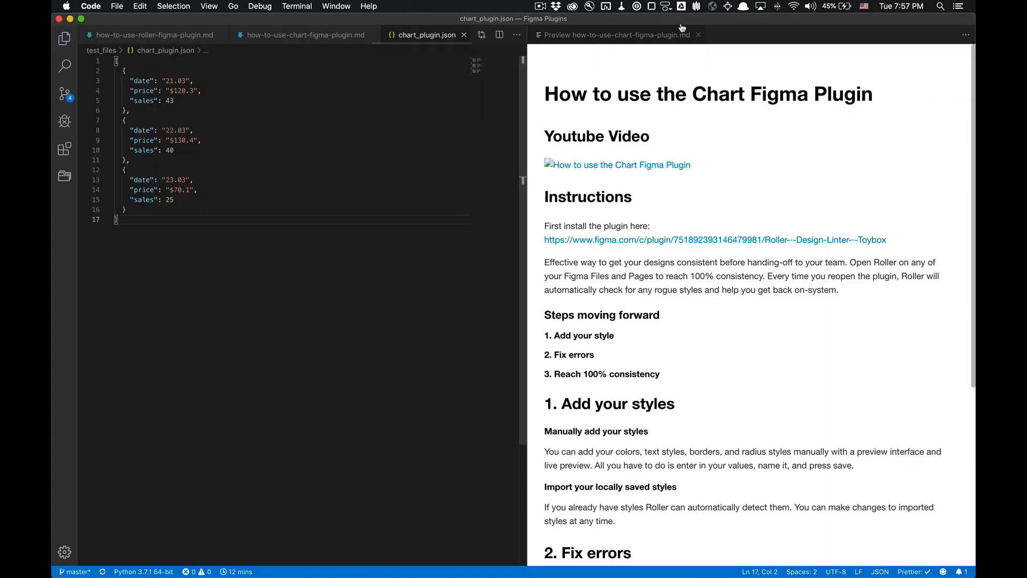
left_click(698, 35)
left_click(362, 199)
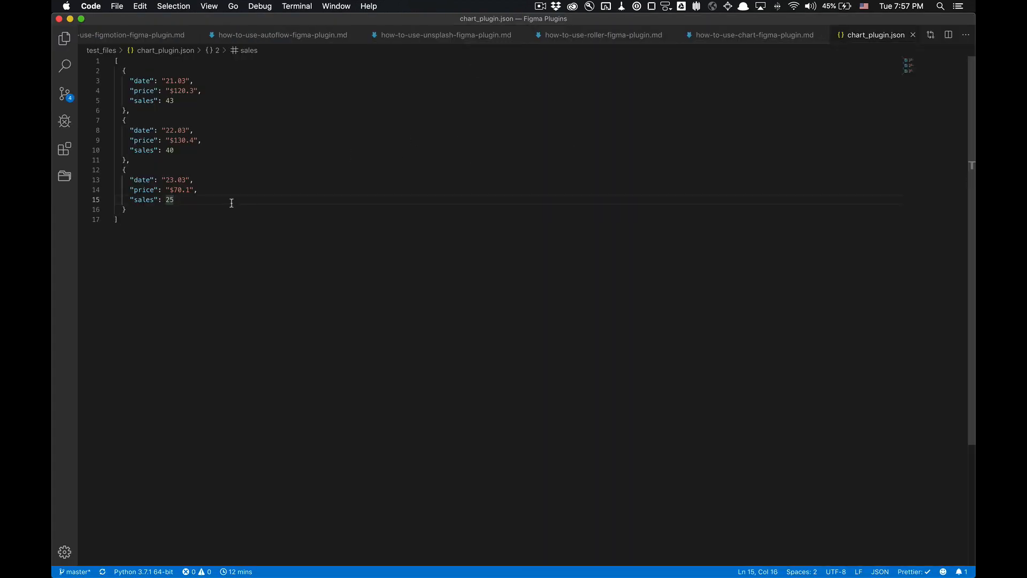
Examine the array in chart_plugin.json, going through the date, price and sales entries of its first object.
left_click(179, 230)
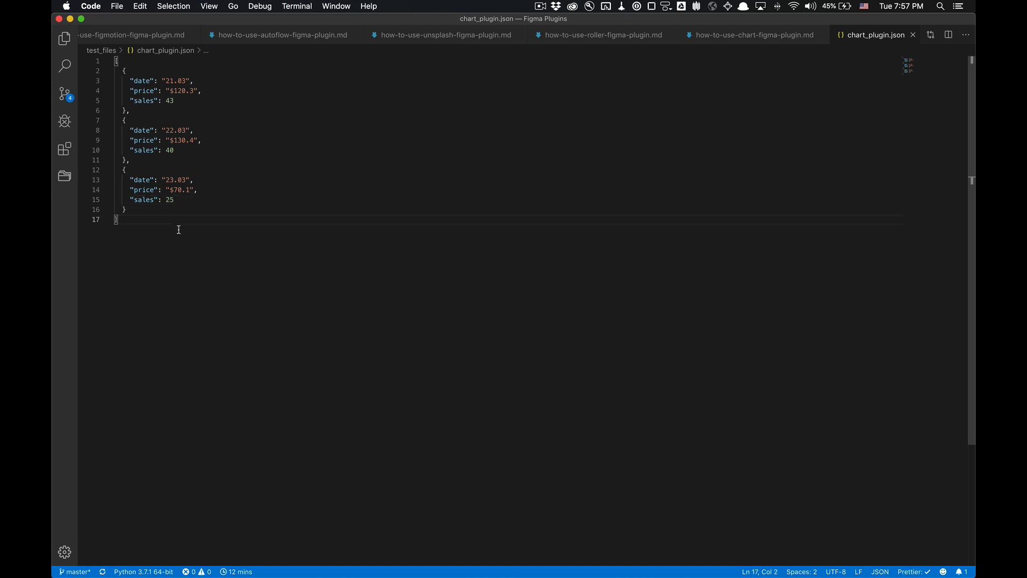
key("super+Up")
key("super+Down")
key("super+Up")
key("Down")
key("Down")
key("Right")
key("Right")
key("Right")
key("Right")
key("Right")
key("Right")
key("Right")
key("Right")
key("Right")
key("Right")
key("Right")
key("Right")
key("Right")
key("Right")
key("Right")
key("Right")
key("Right")
key("Right")
key("Right")
key("Right")
key("Right")
key("Left")
key("Left")
key("Left")
key("Left")
key("Left")
key("Left")
key("Left")
key("Left")
key("Left")
key("Left")
key("Left")
key("Left")
key("Left")
key("Right")
key("Right")
key("Right")
key("Right")
key("Right")
key("Right")
key("Right")
key("Right")
key("Right")
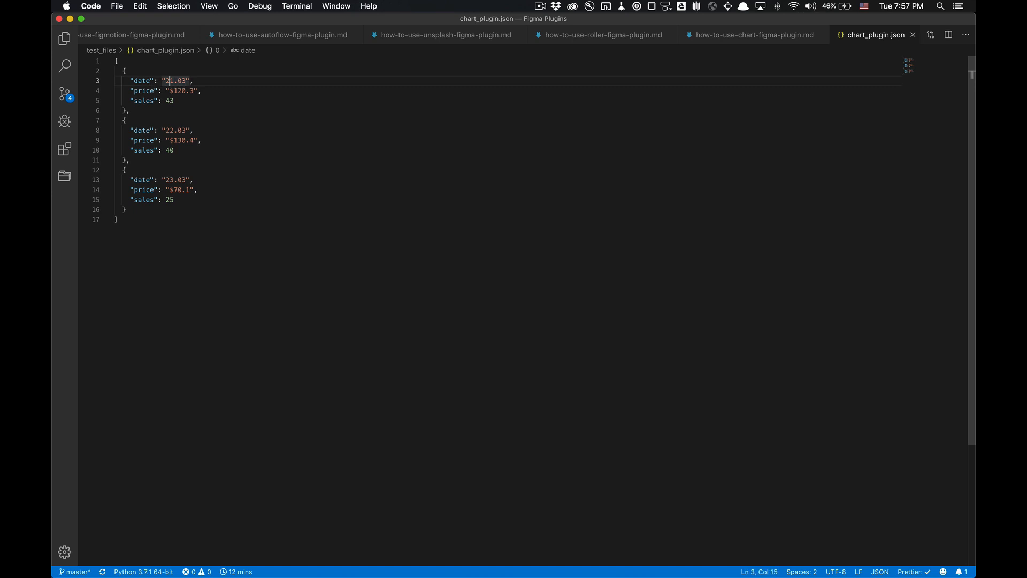
key("Right")
key("Right")
key("Right")
key("Right")
key("Right")
key("Down")
key("Left")
key("Left")
key("Left")
key("Left")
key("Left")
key("Left")
key("Left")
key("Left")
key("Left")
key("Left")
key("Left")
key("Left")
key("Right")
key("Right")
key("Right")
key("Right")
key("Right")
key("Right")
key("Right")
key("Left")
key("Left")
key("Left")
key("Left")
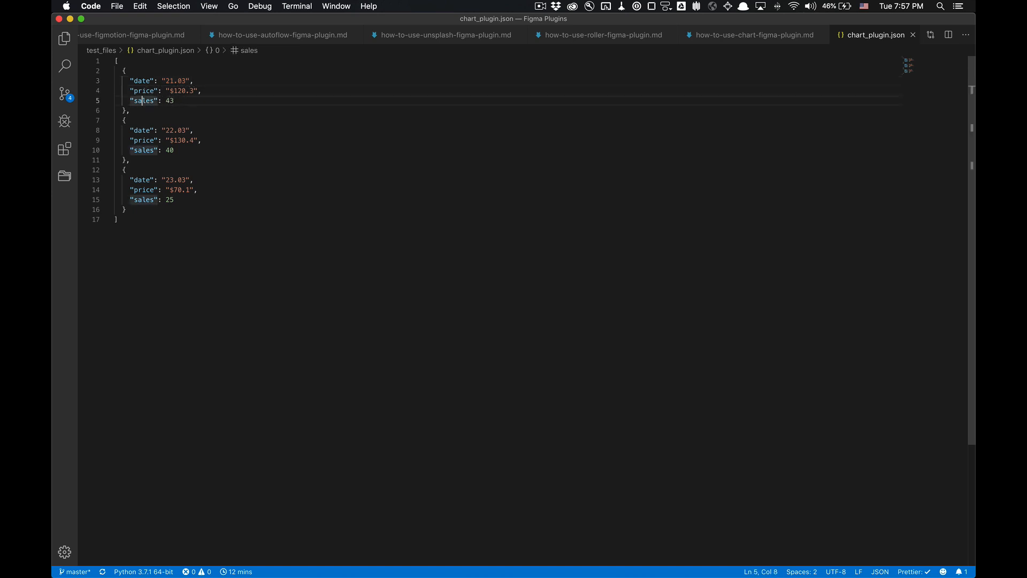
key("Up")
key("Right")
key("Right")
key("Down")
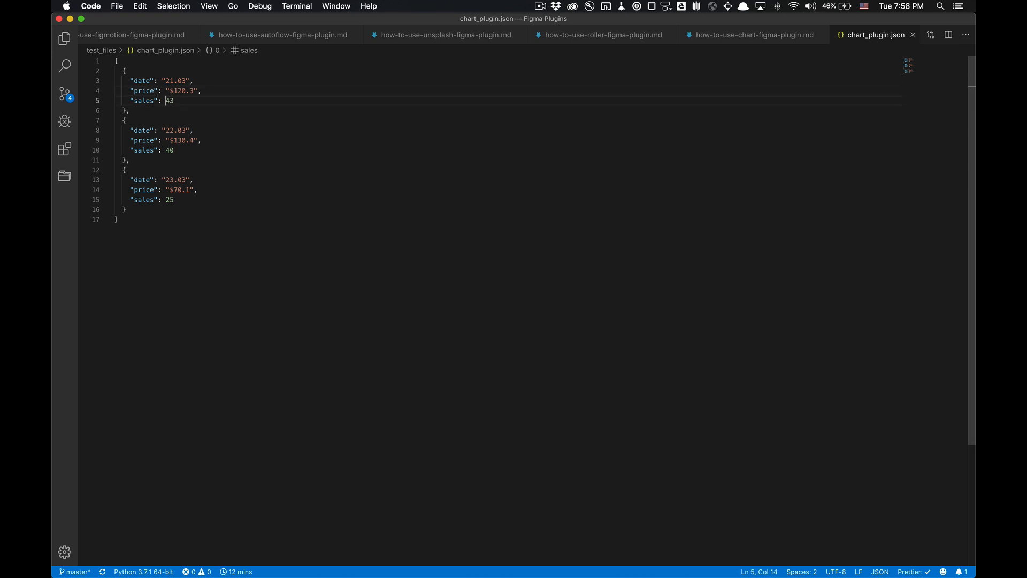
key("Down")
key("Left")
key("Left")
key("Left")
key("Left")
key("Left")
key("Left")
key("Left")
key("super+Down")
key("super+Up")
key("super+Down")
key("super+Up")
key("super+Down")
Switch to Figma, select the line chart under the JSON heading, and choose JSON as the Chart plugin's data source.
key("super+Tab")
key("super+Tab")
key("super+Tab")
key("super+Tab")
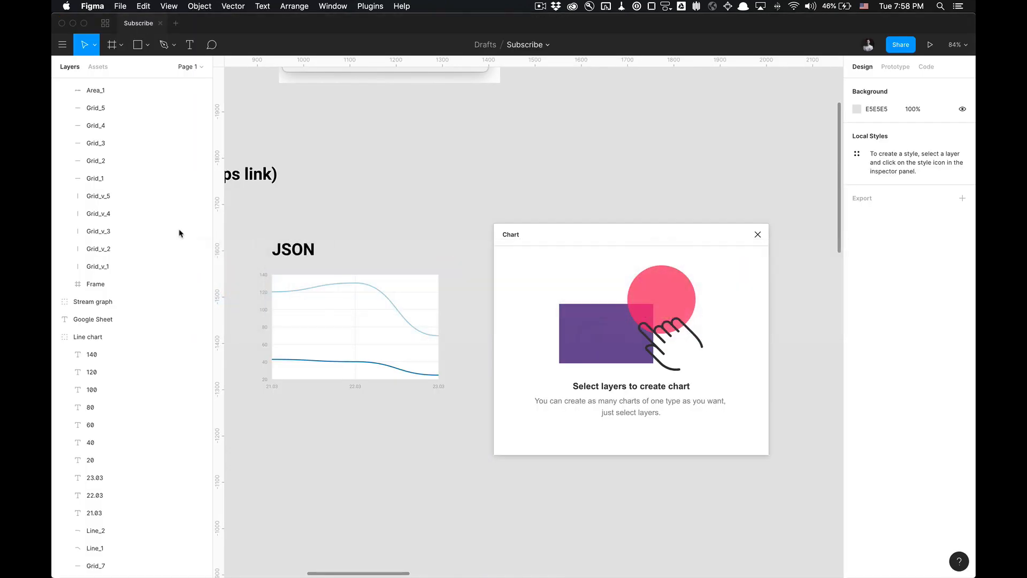
left_click(410, 324)
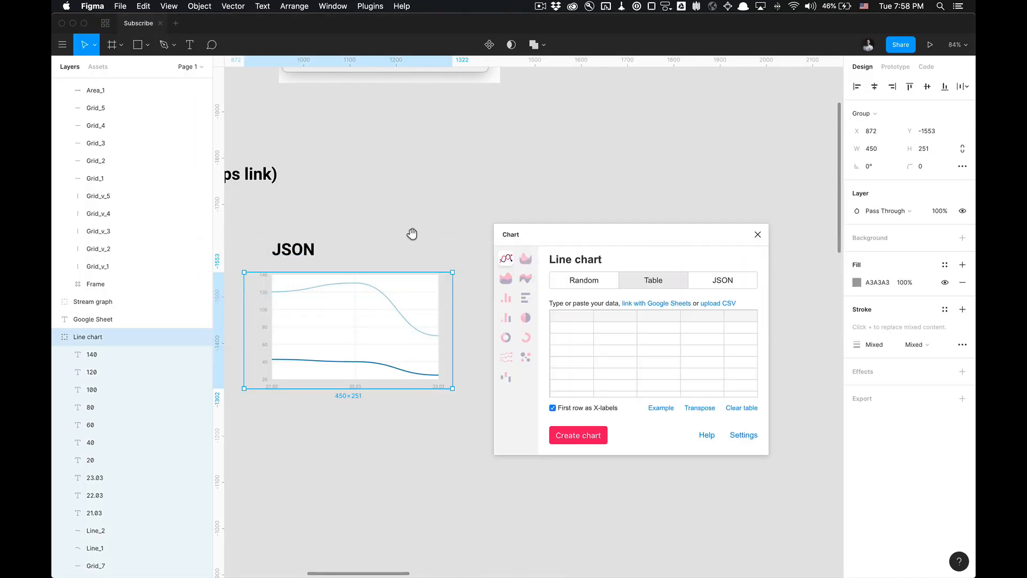
scroll(418, 241, "left", 2)
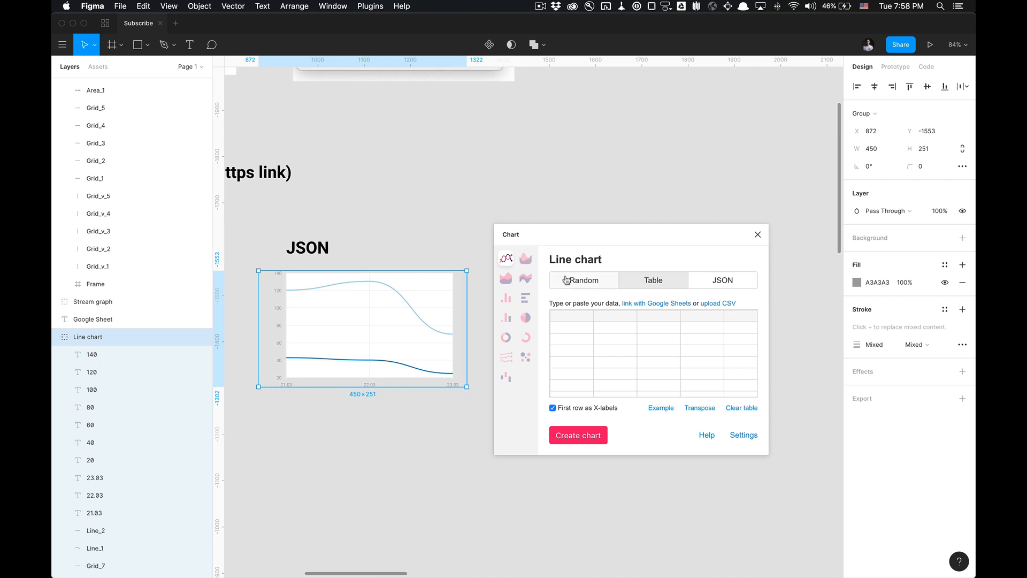
left_click(733, 282)
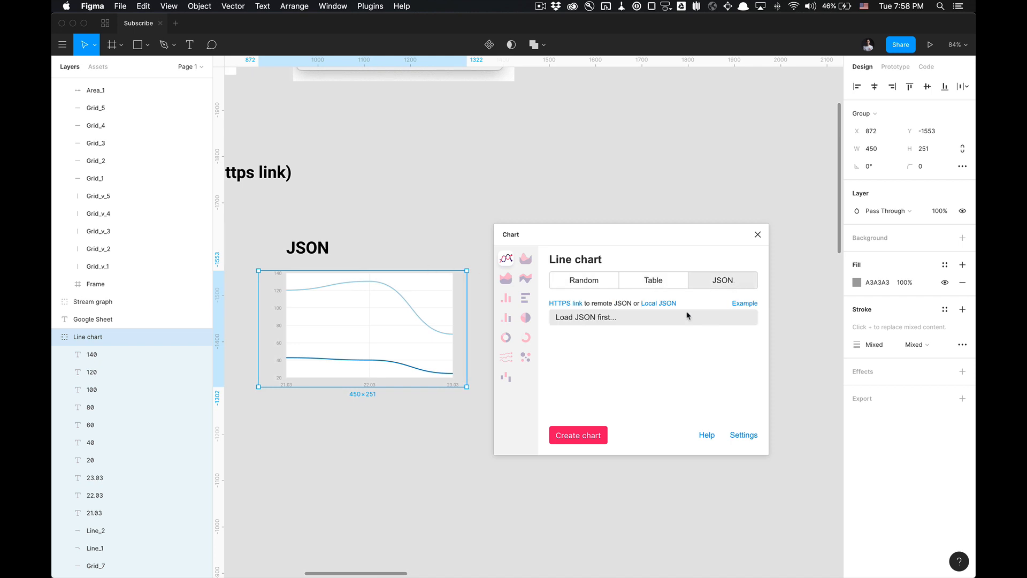
Load the local file chart_plugin.json from the test_files folder into the Chart plugin.
left_click(670, 304)
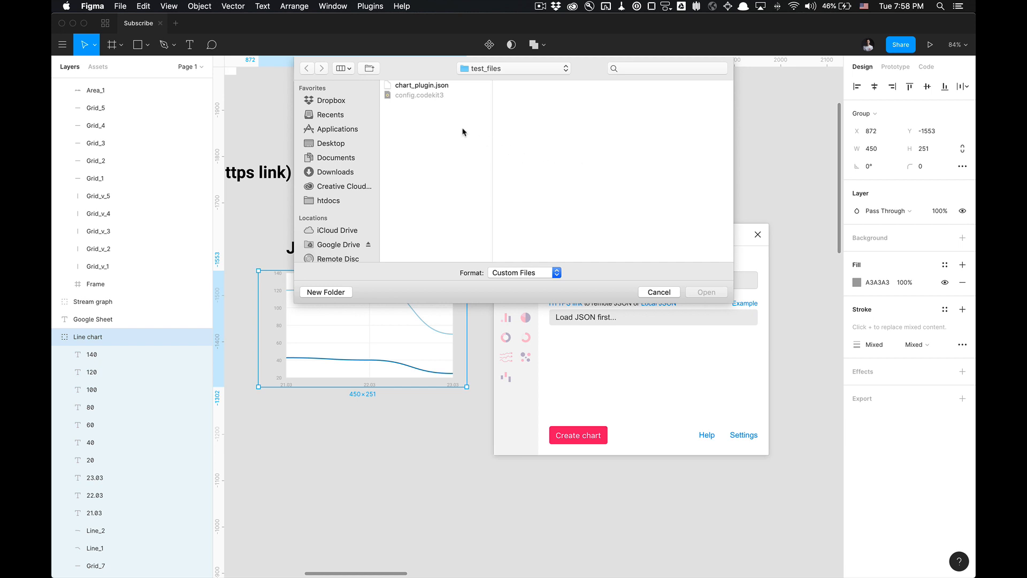
left_click(451, 88)
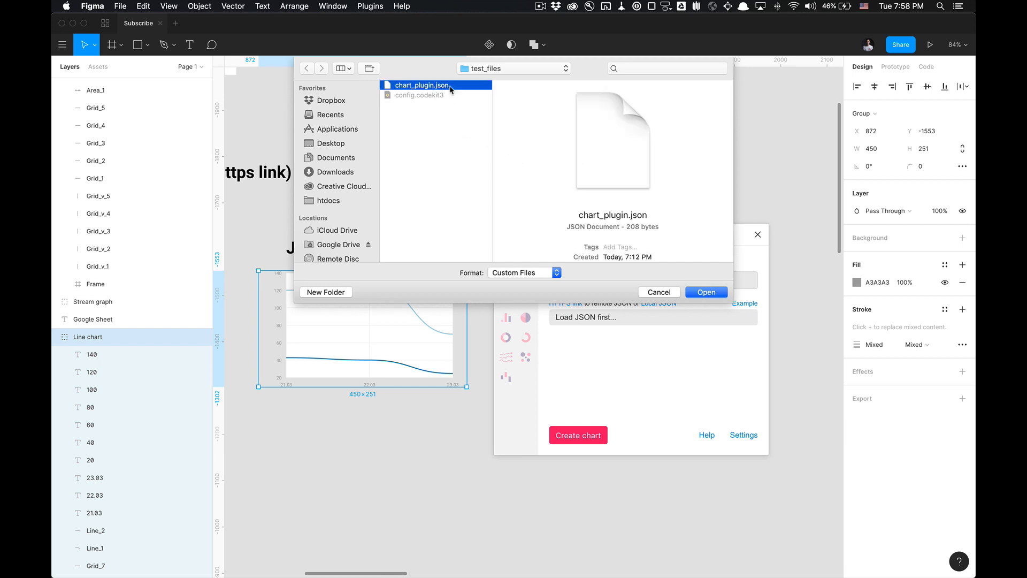
key("space")
key("space")
left_click(707, 293)
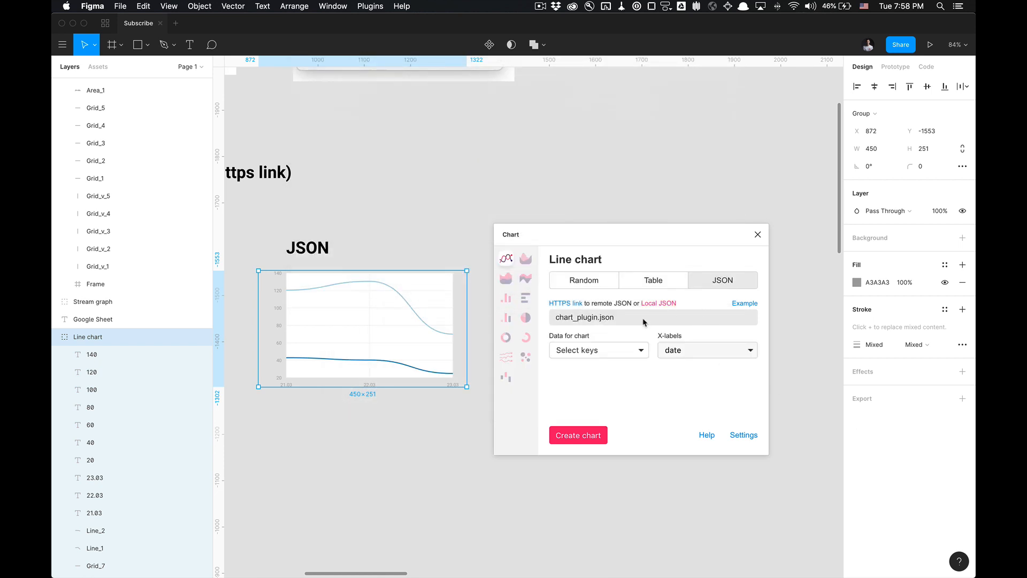
Review the keys offered as data for the chart from the loaded JSON file.
left_click(638, 350)
left_click(636, 351)
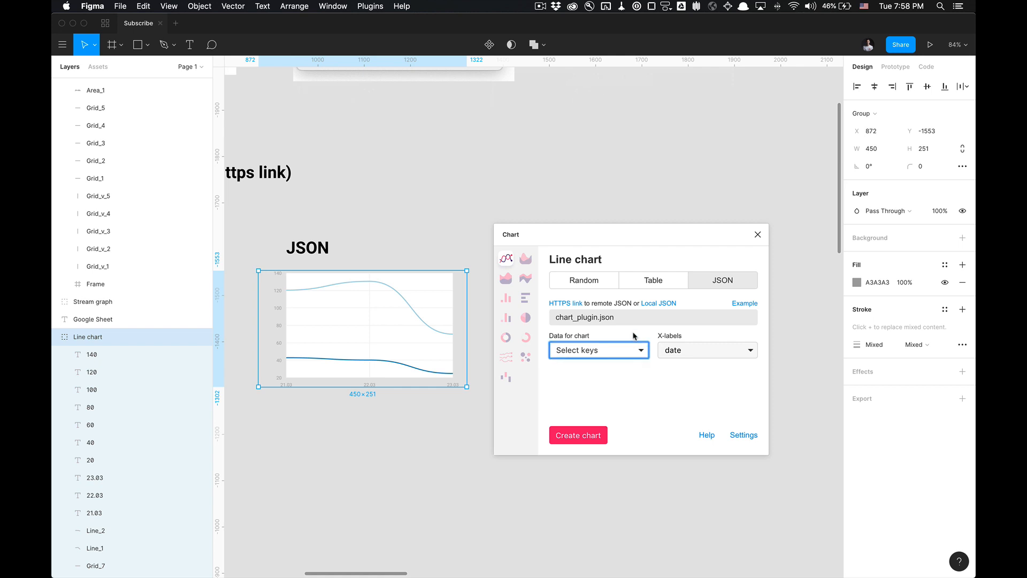
left_click(664, 388)
left_click(646, 352)
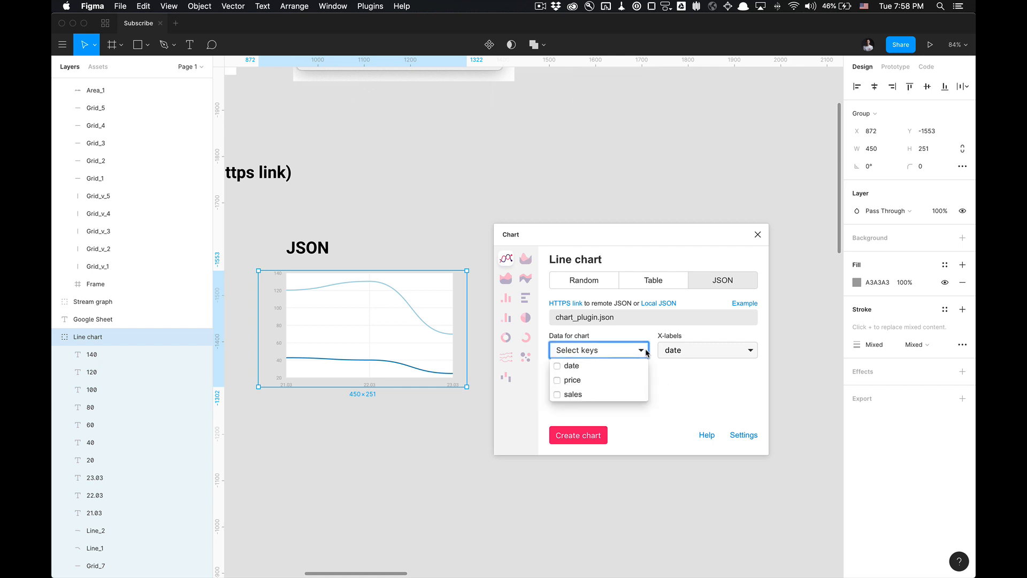
left_click(646, 353)
left_click(646, 352)
Switch to Visual Studio Code, go through the first object's date, price and sales keys, and tile the window on the screen's right half.
key("super+Tab")
left_click(143, 81)
left_click(146, 91)
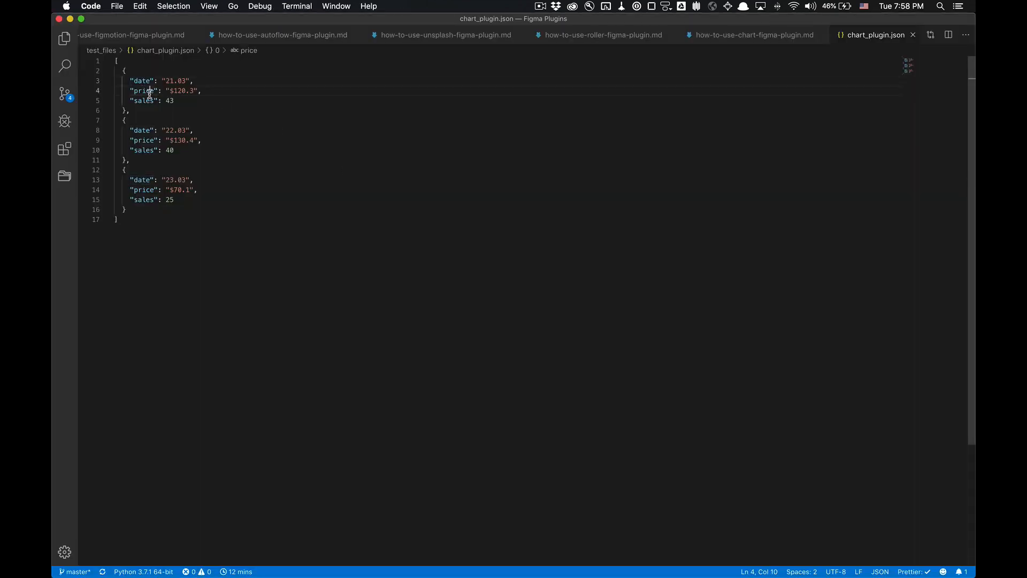
left_click(150, 100)
key("ctrl+alt+Right")
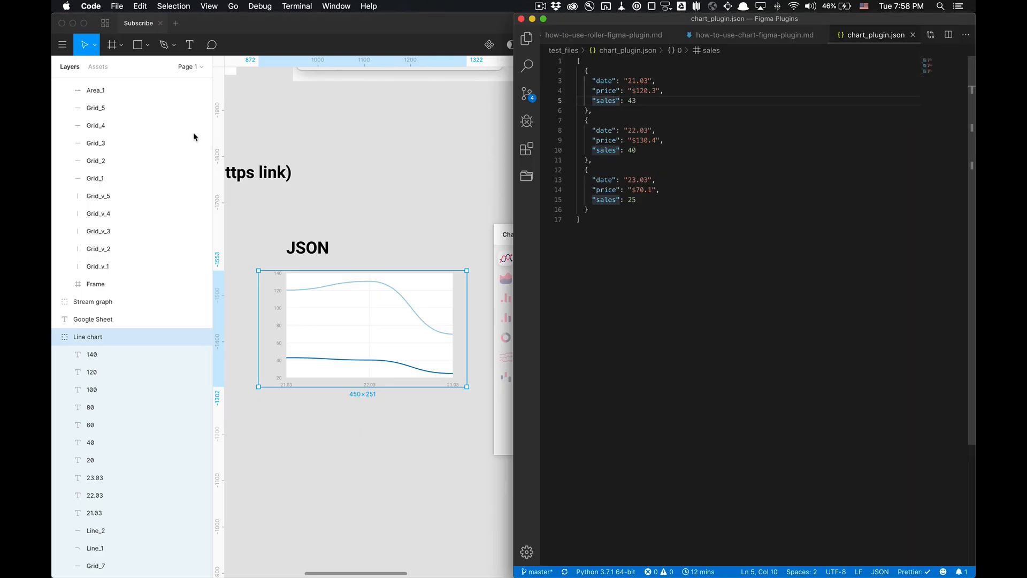
Return to Figma and review the keys available for the chart's data and its X-labels.
left_click(400, 187)
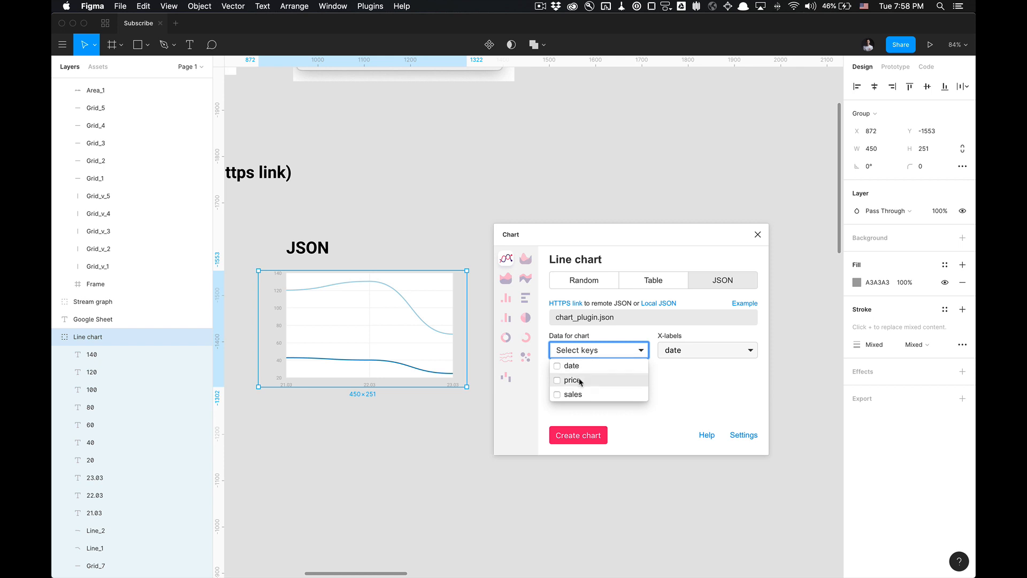
left_click(686, 386)
left_click(688, 351)
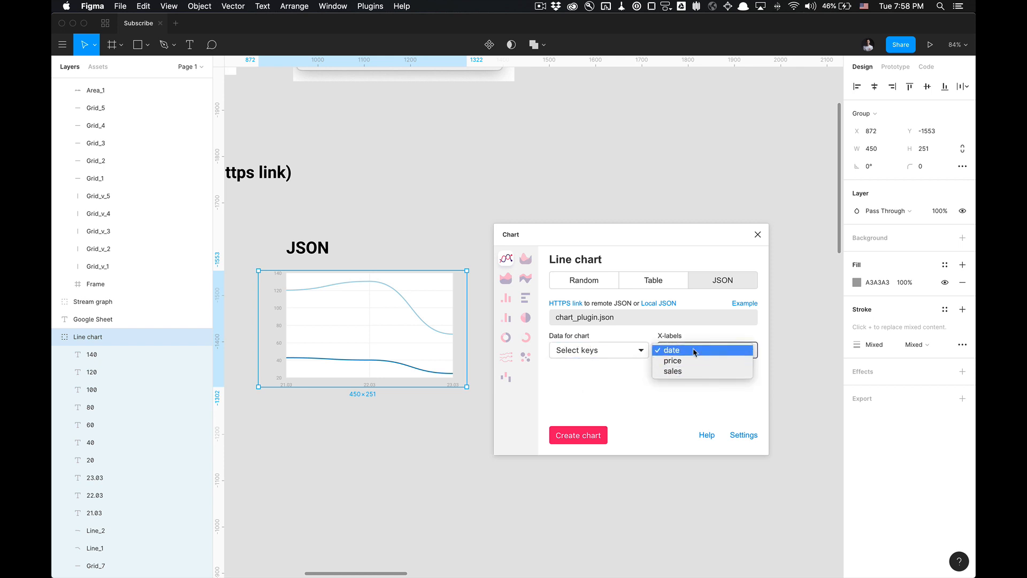
left_click(689, 398)
left_click(683, 353)
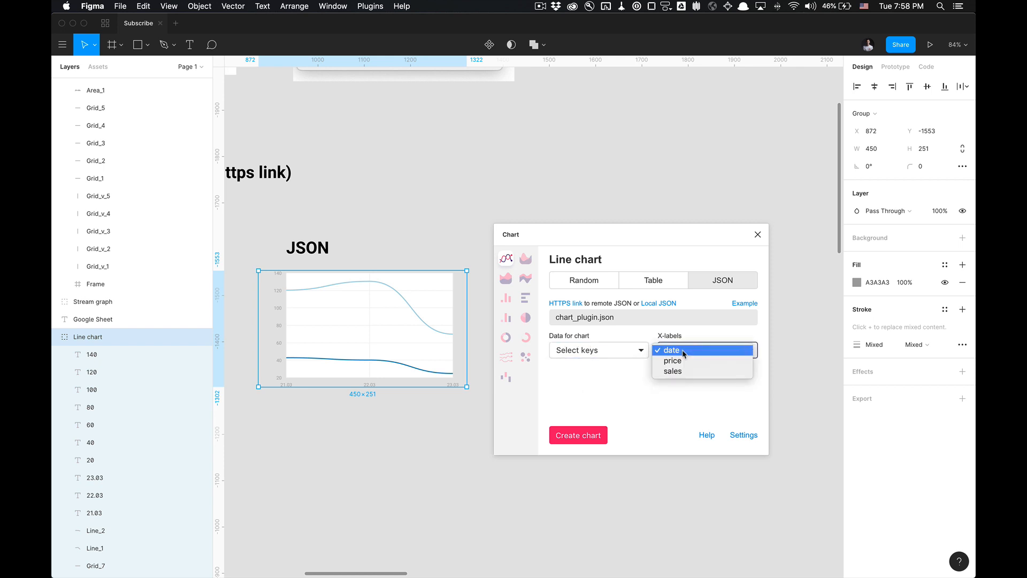
left_click(693, 403)
left_click(710, 353)
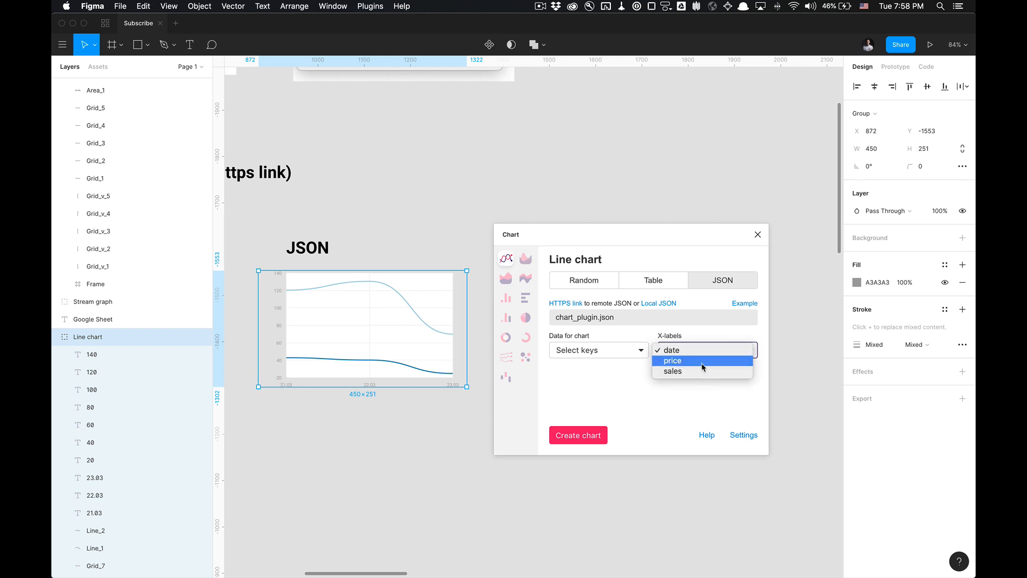
left_click(702, 382)
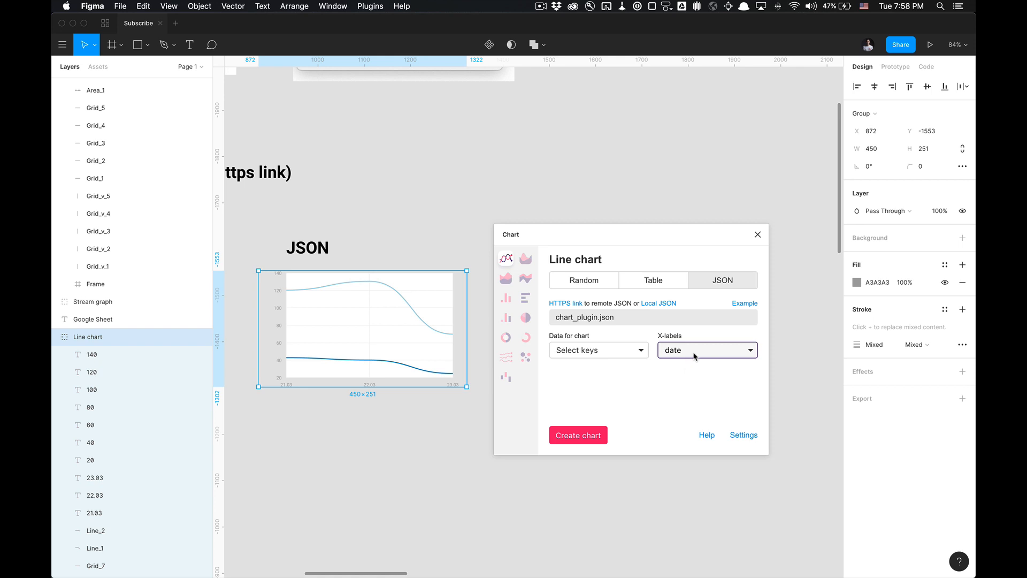
Choose price and sales as the data keys for the line chart and create the chart.
left_click(643, 351)
left_click(568, 381)
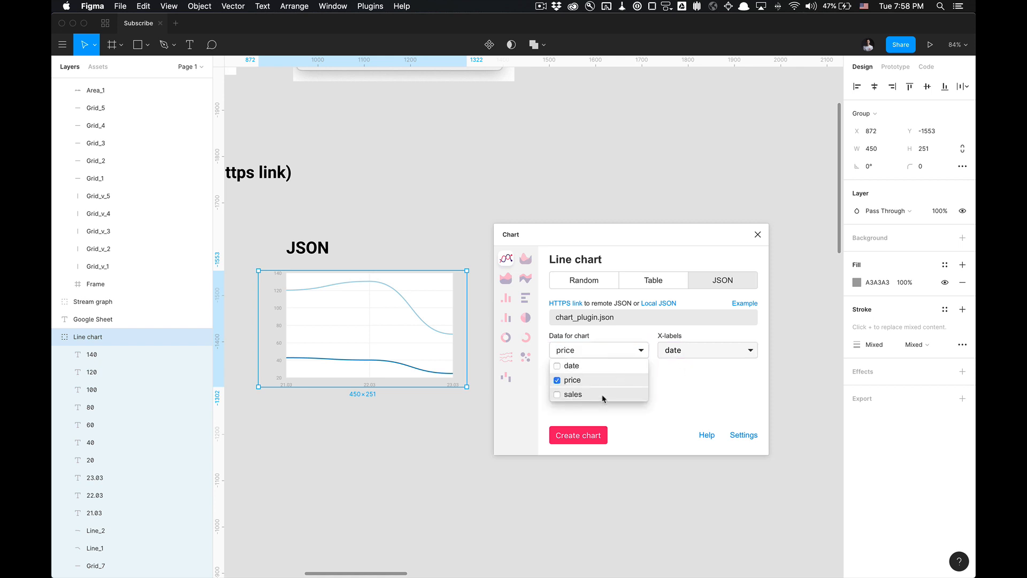
left_click(572, 394)
left_click(694, 378)
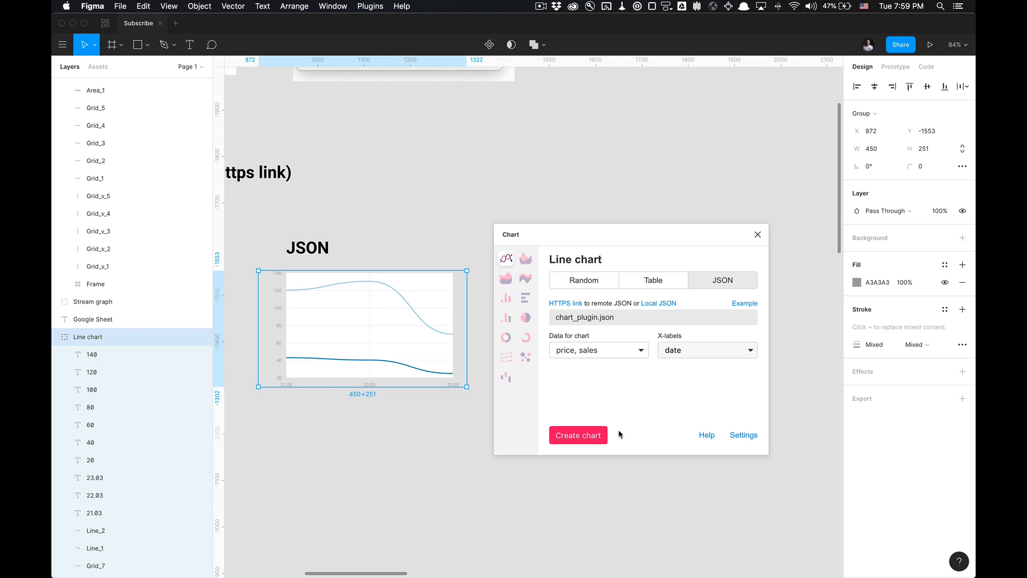
left_click(573, 444)
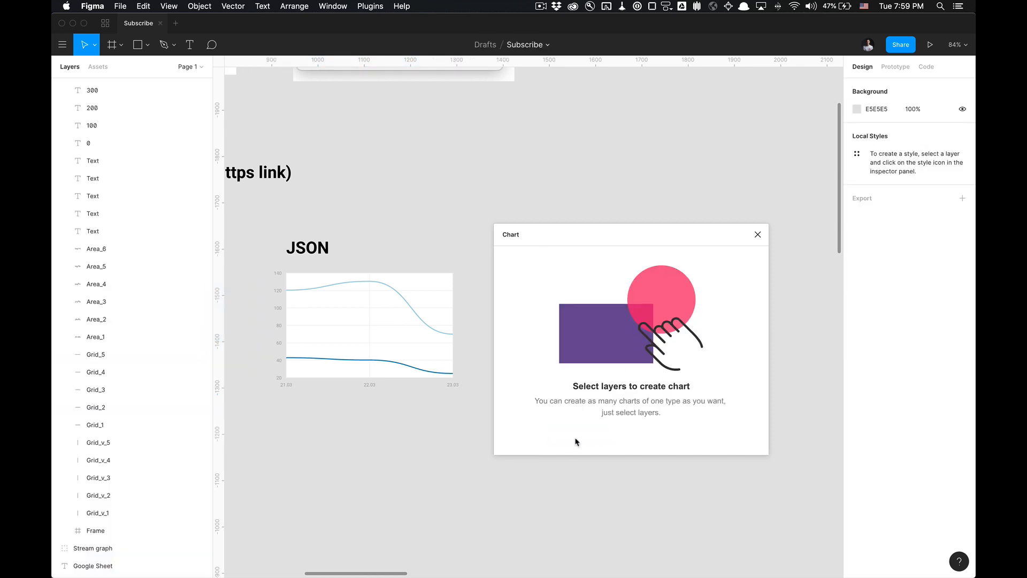
Select the line chart under the JSON heading and inspect its lines and axis labels up close.
left_click(366, 340)
scroll(315, 386, "up", 5, "ctrl")
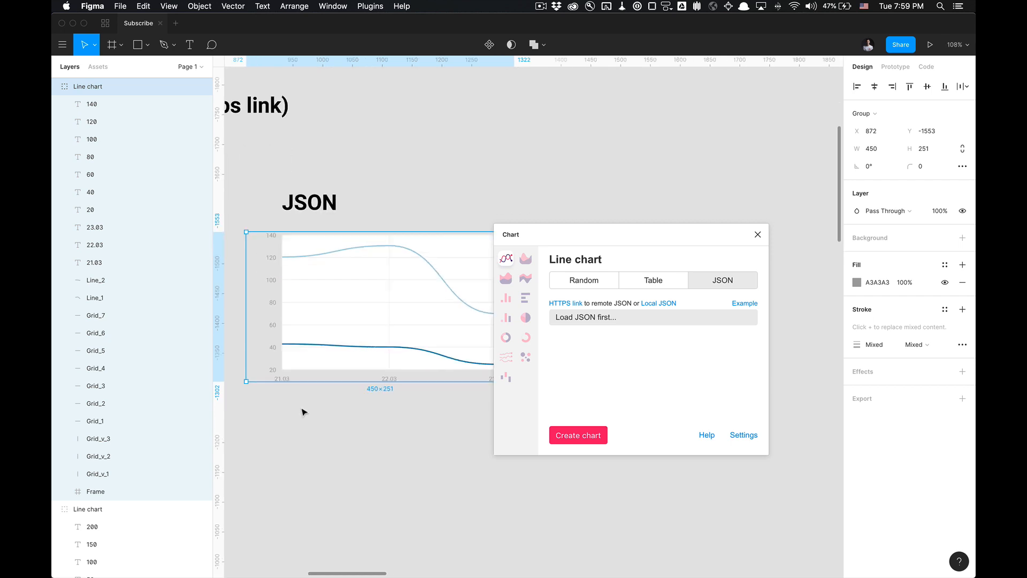
scroll(308, 435, "down", 4, "ctrl")
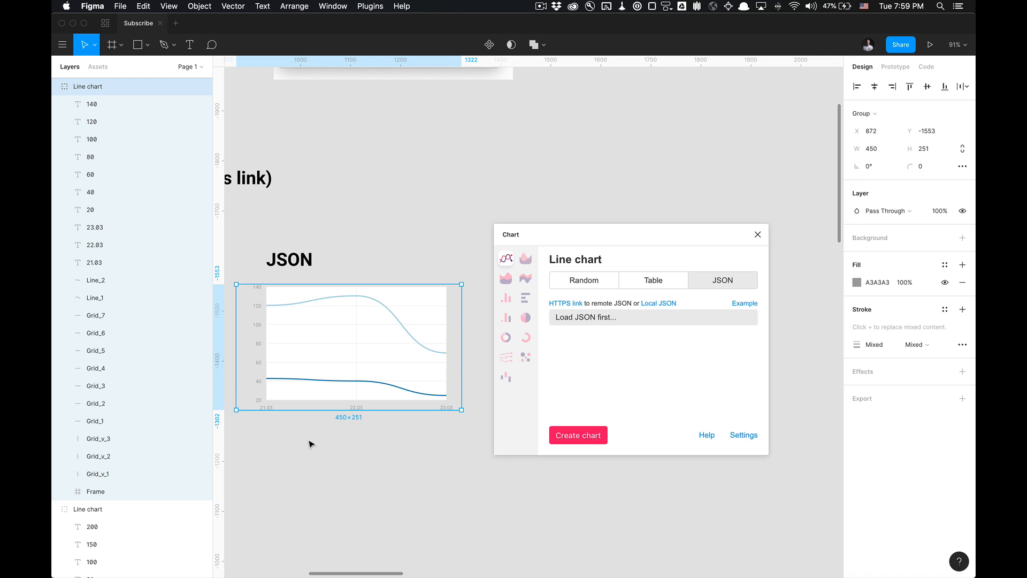
Bring chart_plugin.json in Visual Studio Code up beside Figma, and hide Figma's interface so the whole line chart sits next to the code.
key("super+Tab")
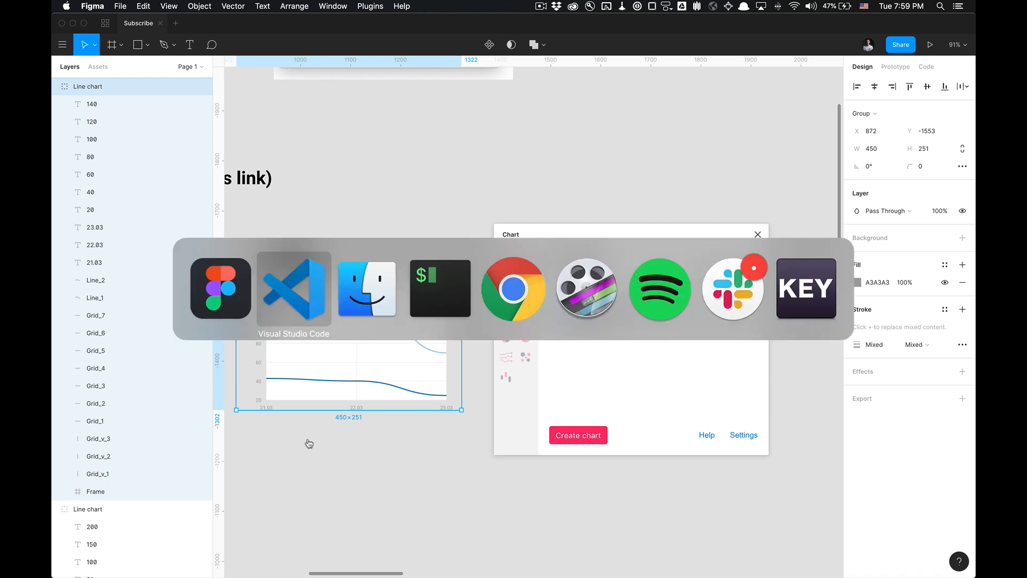
scroll(280, 419, "up", 3)
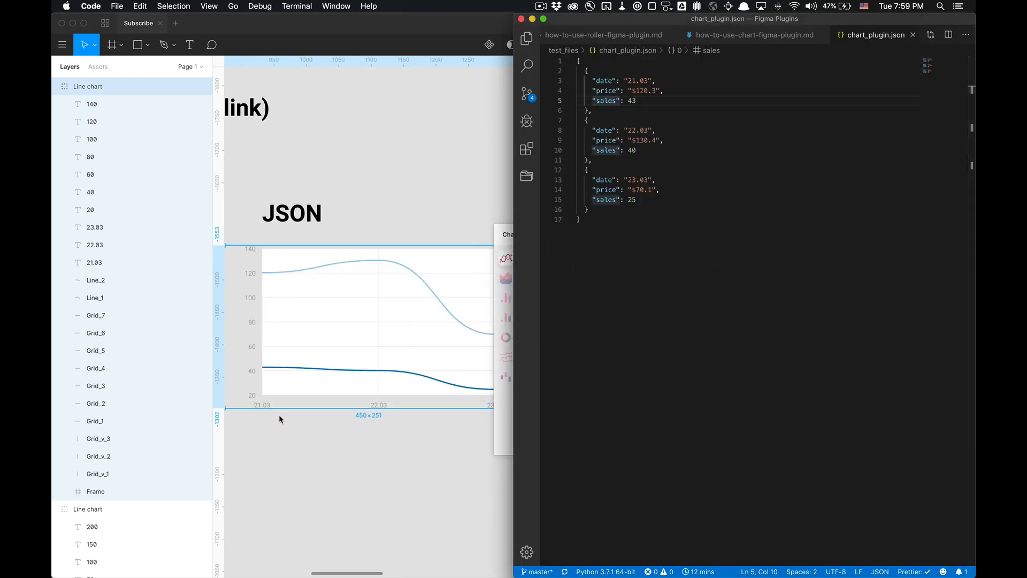
scroll(272, 423, "up", 1)
left_click(316, 454)
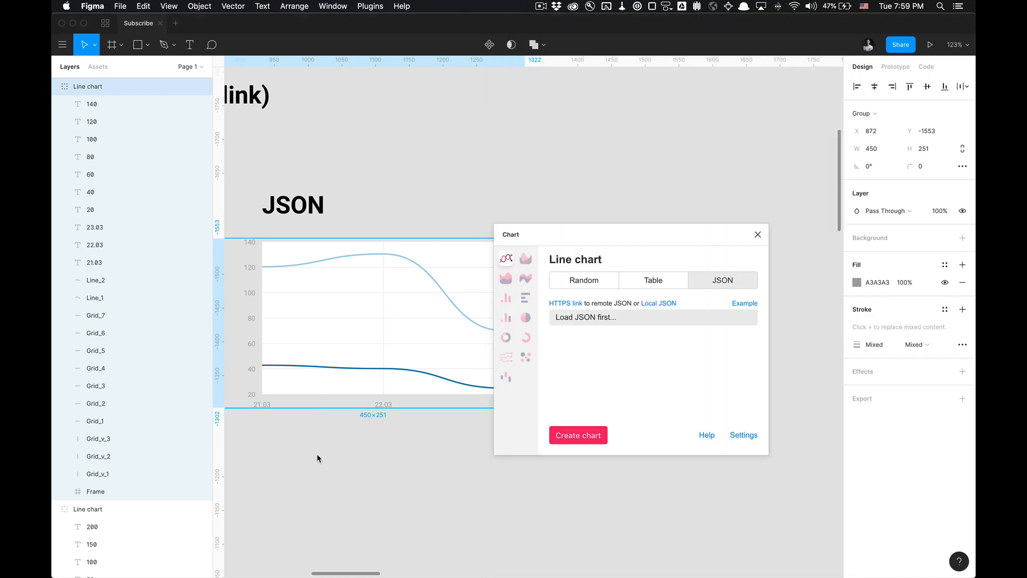
key("super+backslash")
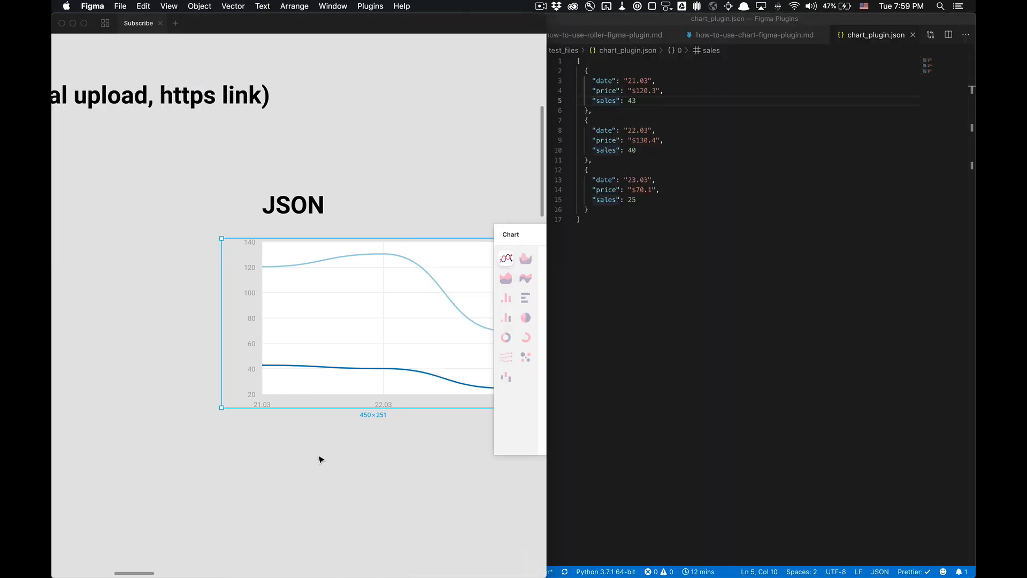
scroll(318, 456, "right", 2)
scroll(267, 315, "up", 1)
scroll(269, 317, "up", 1)
scroll(269, 316, "right", 1)
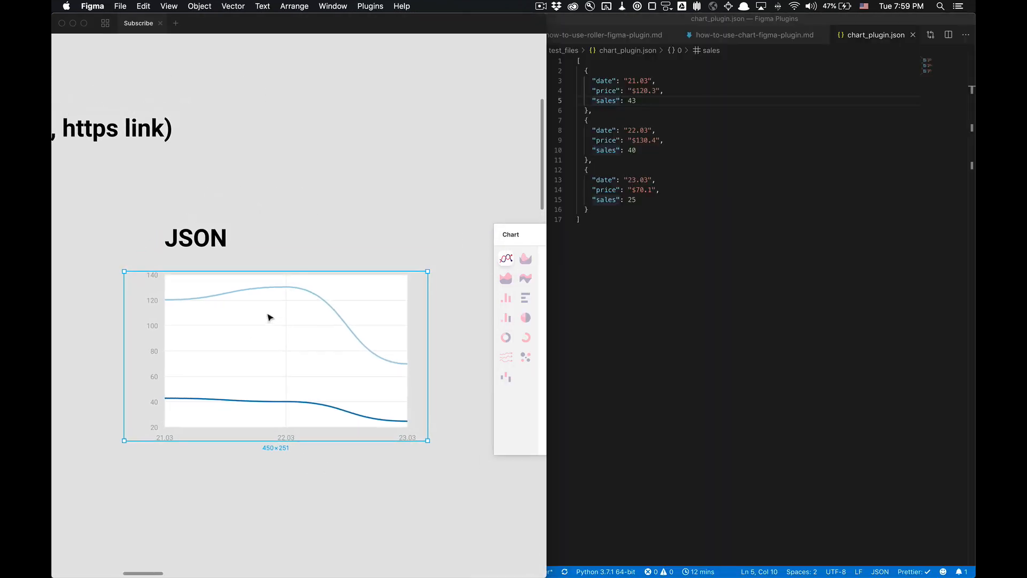
Compare the line chart with the price and date entries in chart_plugin.json, highlighting the entire first object.
left_click(642, 191)
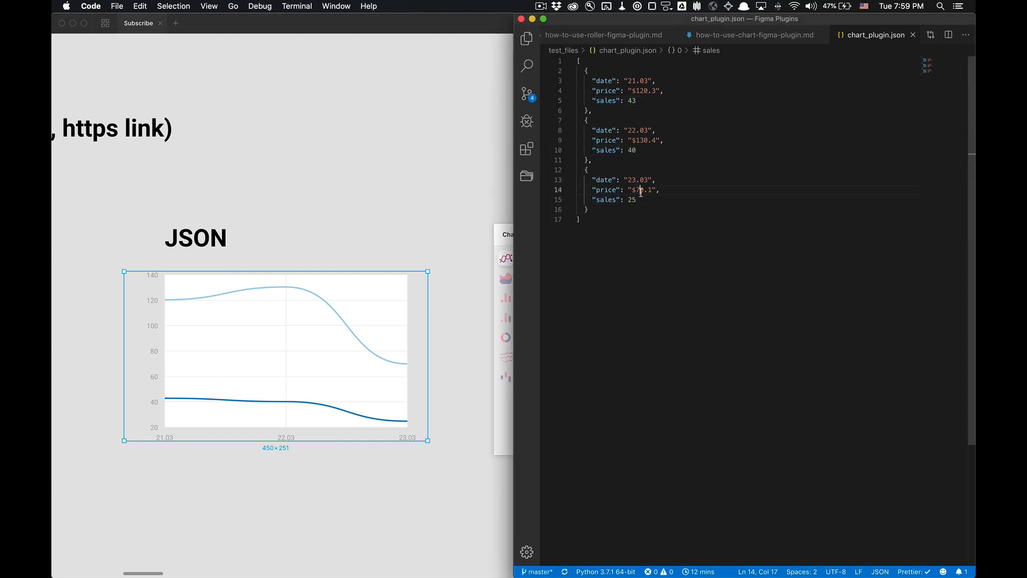
left_click(665, 132)
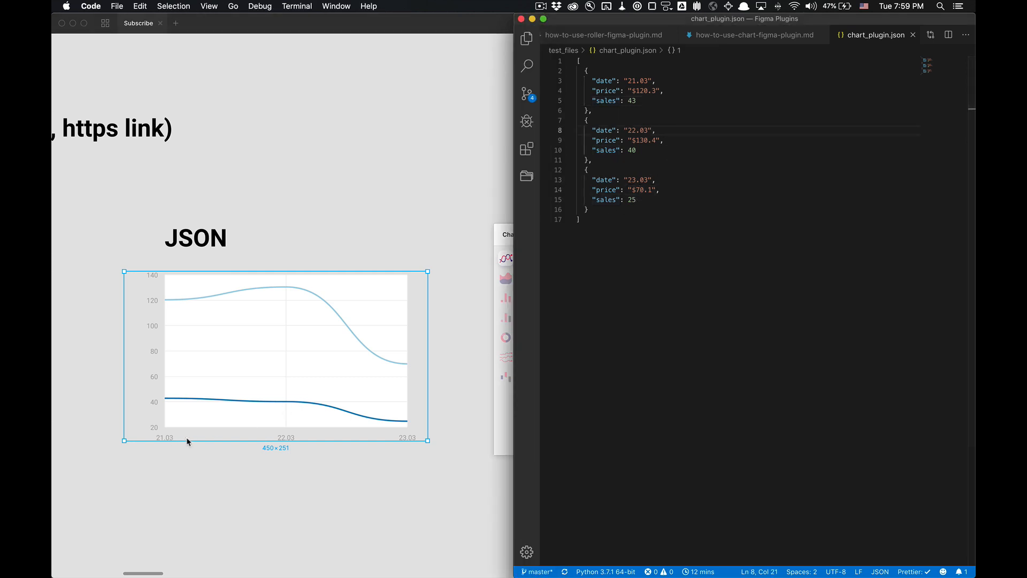
left_click(635, 81)
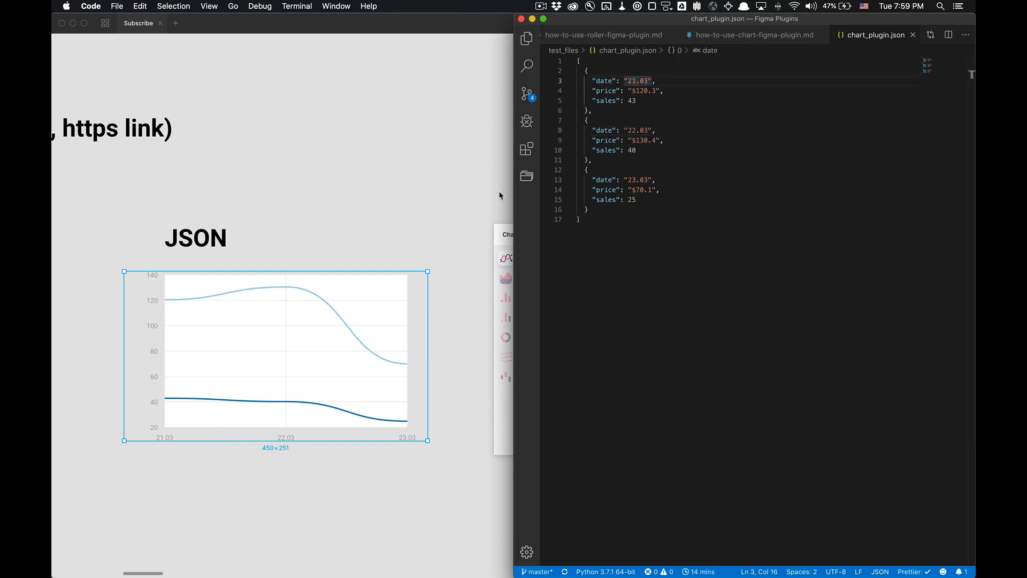
left_click_drag(594, 81, 650, 80)
left_click_drag(591, 112, 580, 72)
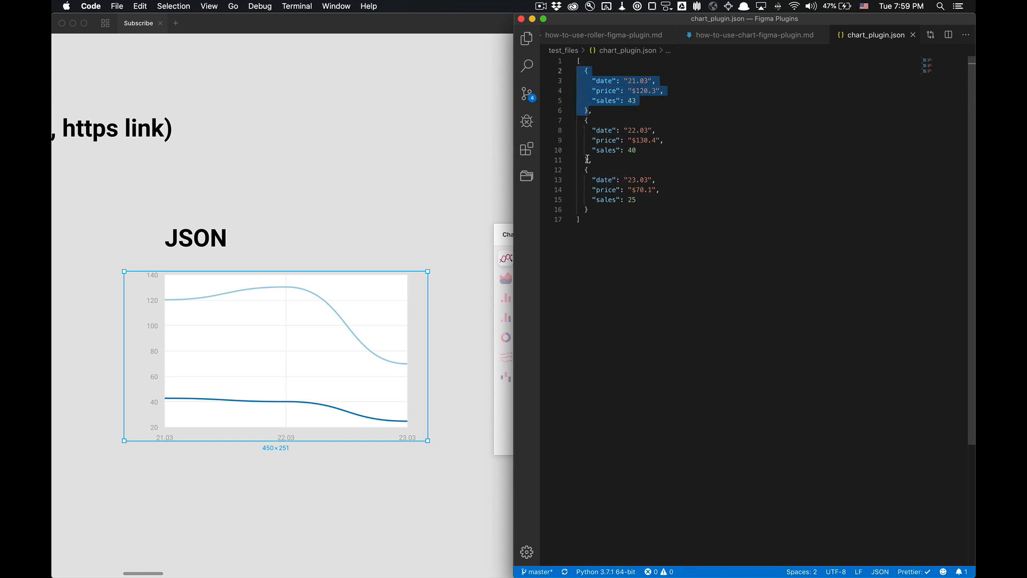
Compare the second and third objects in chart_plugin.json with the line chart, highlighting each object and its date entry.
left_click_drag(587, 159, 578, 122)
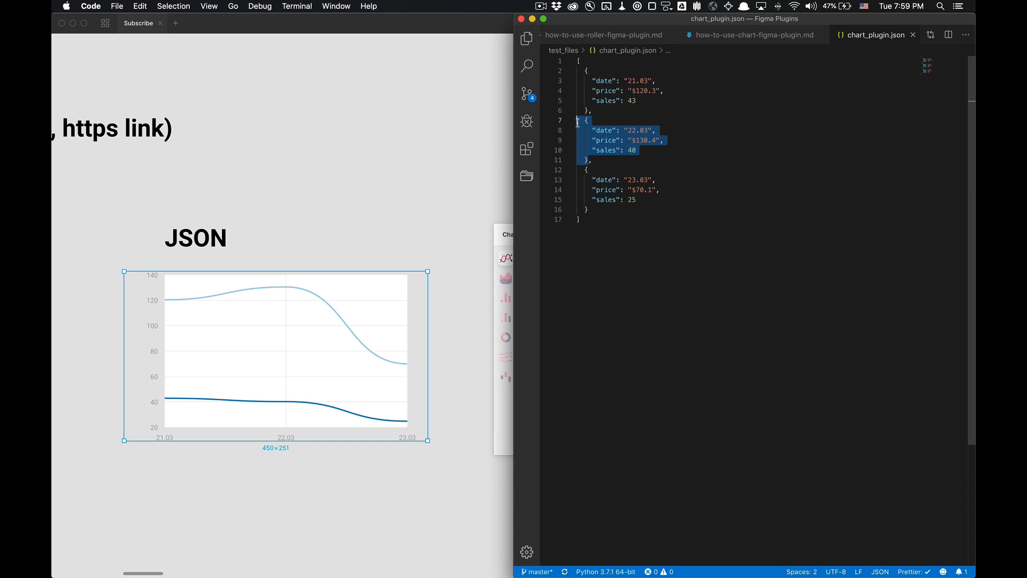
left_click(614, 130)
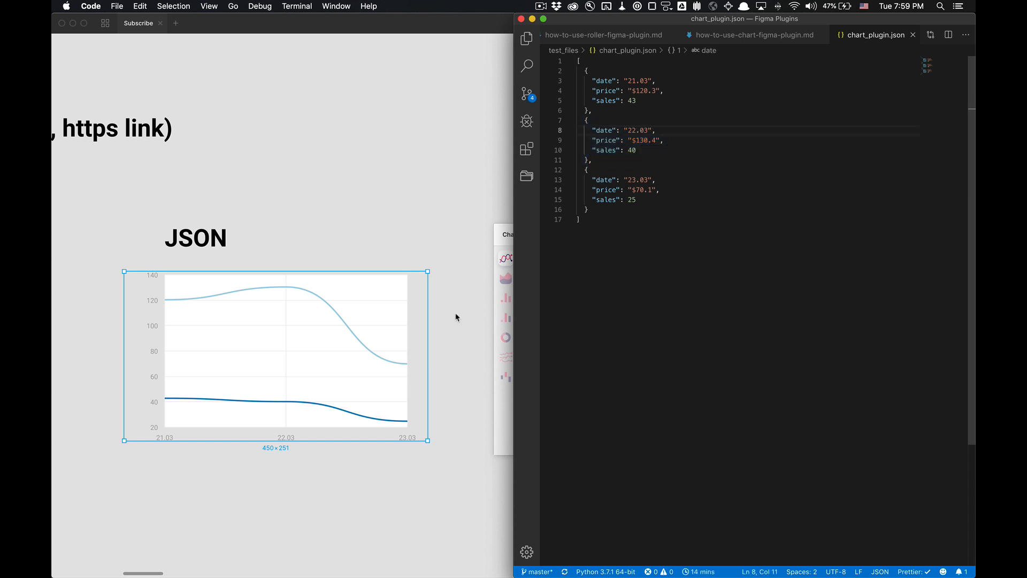
left_click_drag(656, 129, 612, 134)
left_click(605, 180)
mouse_move(585, 173)
left_mouse_down()
mouse_move(588, 210)
mouse_move(580, 170)
left_mouse_up()
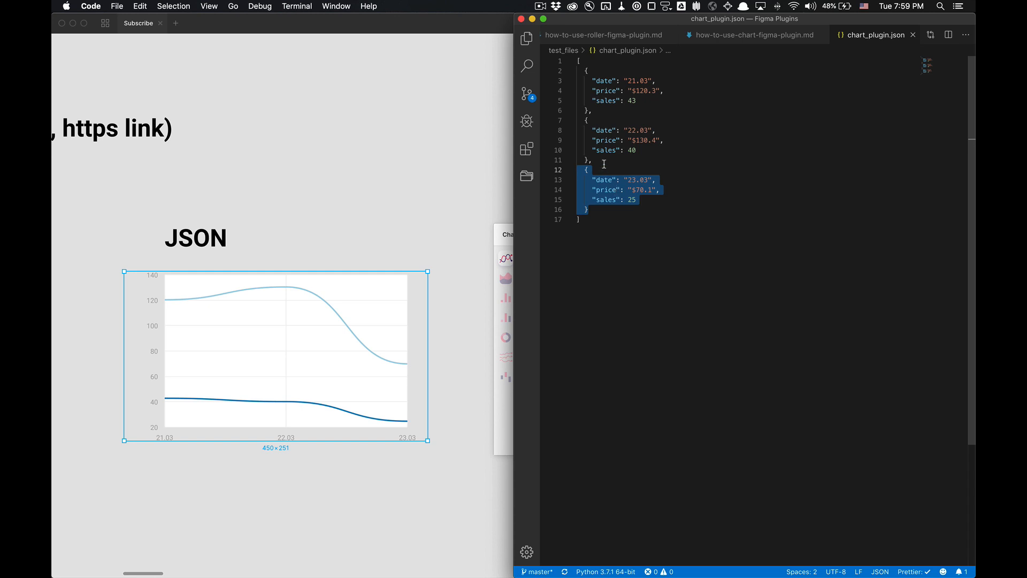
left_click(605, 168)
left_click_drag(628, 180, 656, 180)
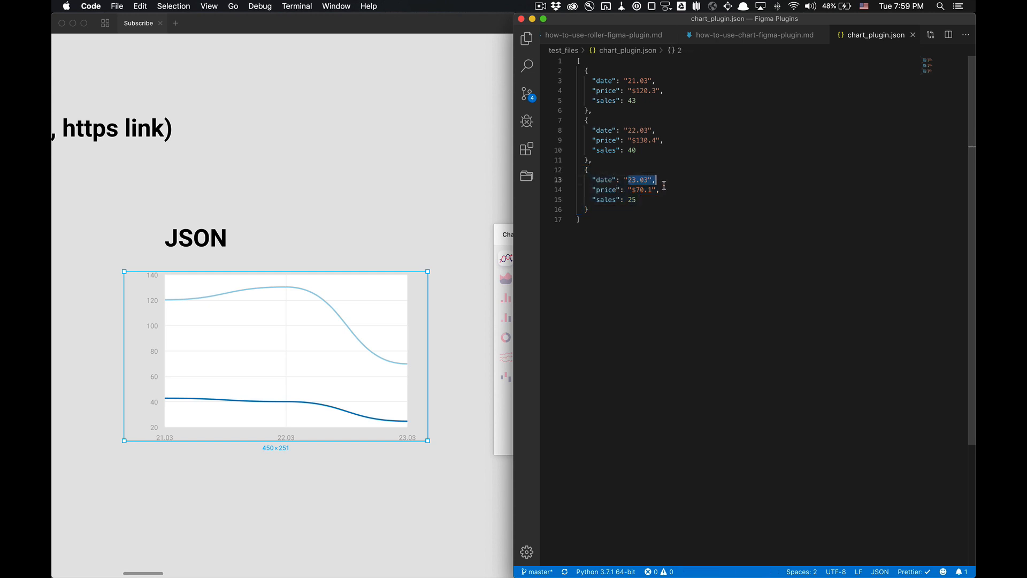
left_click(637, 210)
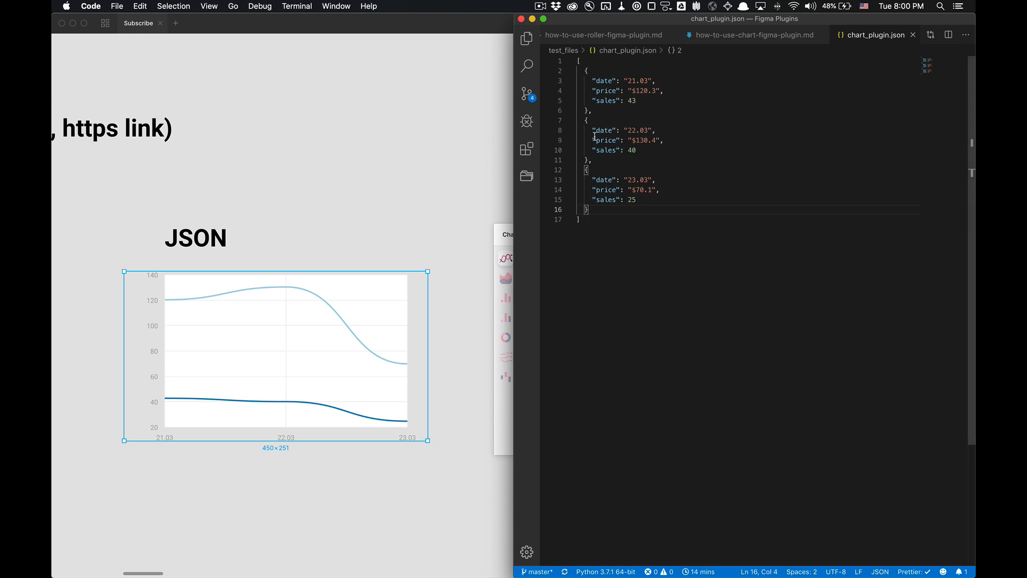
Highlight the price and sales entries of the second object in chart_plugin.json to compare them with the line chart.
left_click_drag(594, 137, 652, 150)
left_click(654, 145)
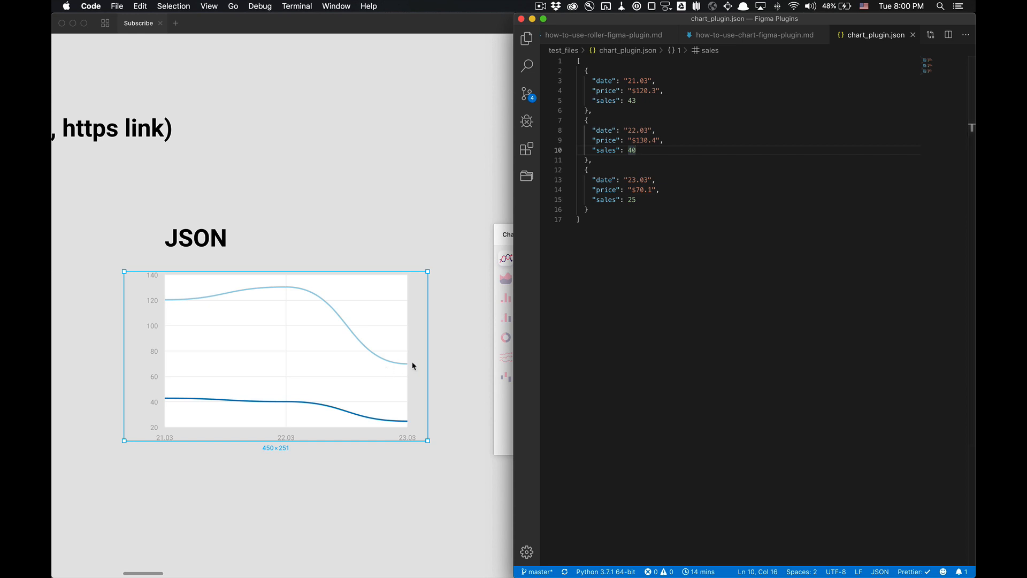
Return to Figma, deselect the line chart, restore the hidden interface and enlarge the window to the full screen width.
left_click(457, 340)
scroll(455, 339, "down", 3)
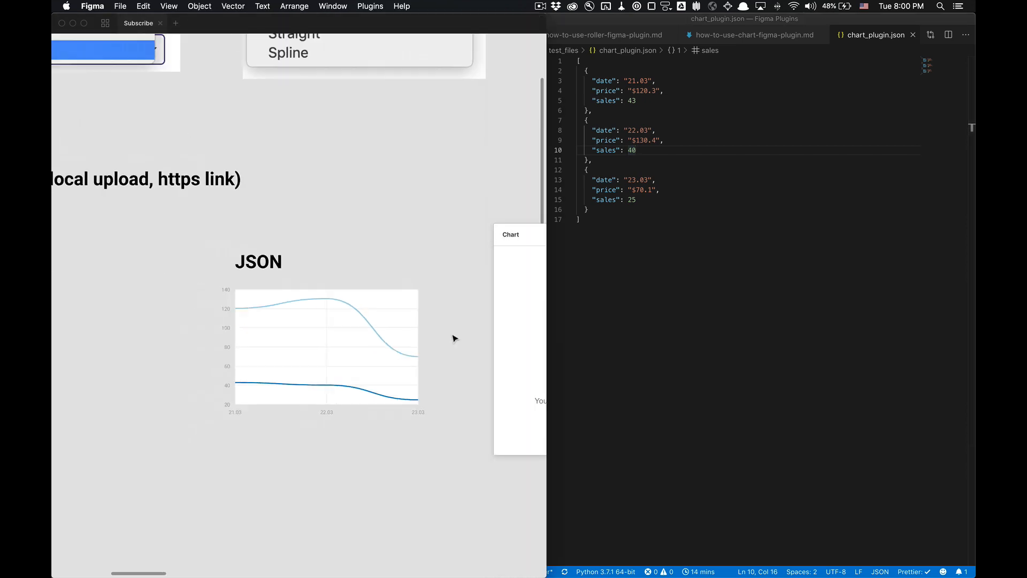
key("super+backslash")
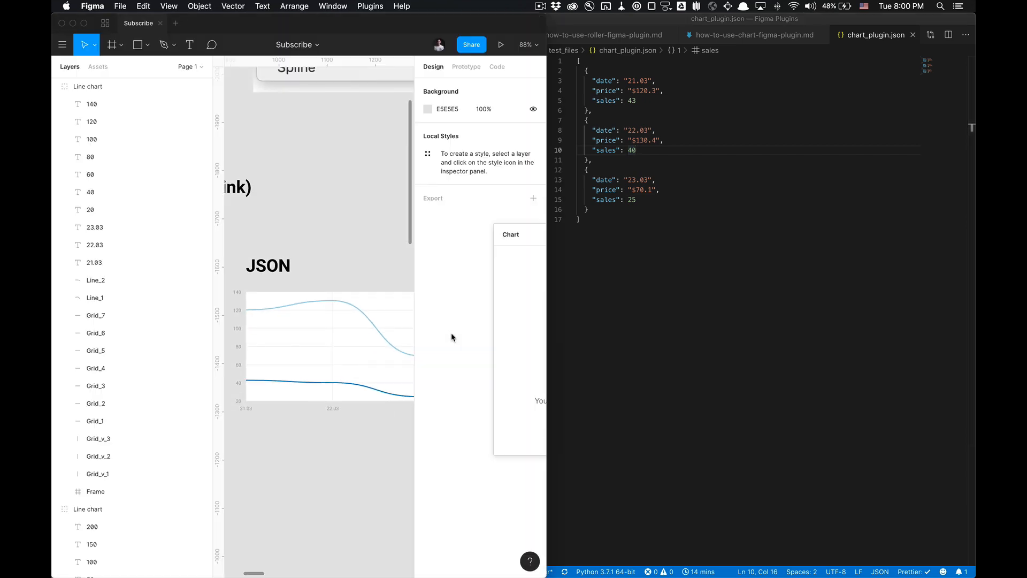
key("ctrl+alt+Return")
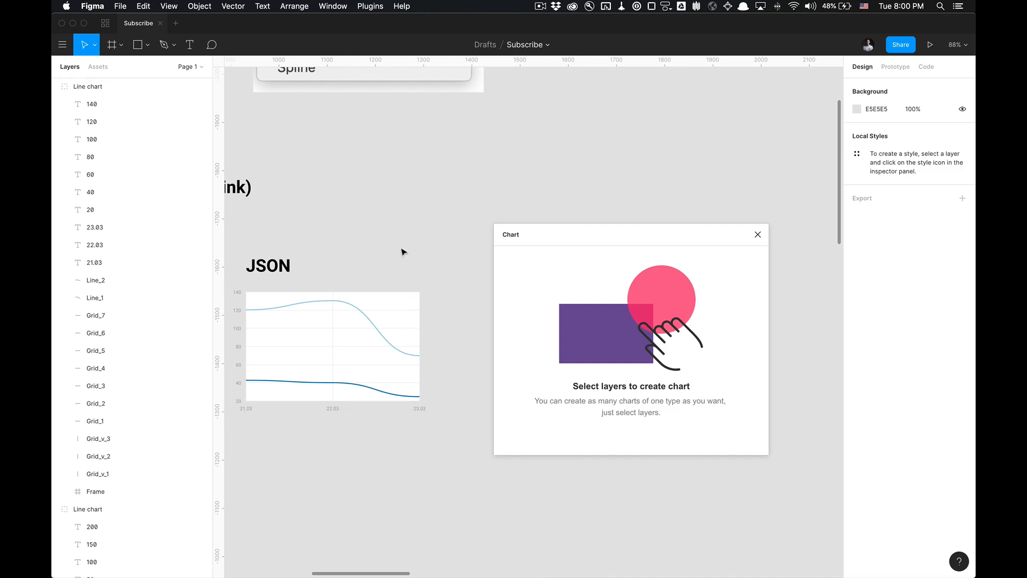
Select the line chart under the JSON heading, inspect the Chart plugin's HTTPS link to JSON form, and close the form.
scroll(402, 248, "left", 3)
scroll(401, 248, "down", 1)
scroll(403, 252, "down", 5)
scroll(406, 252, "up", 2)
left_click(412, 307)
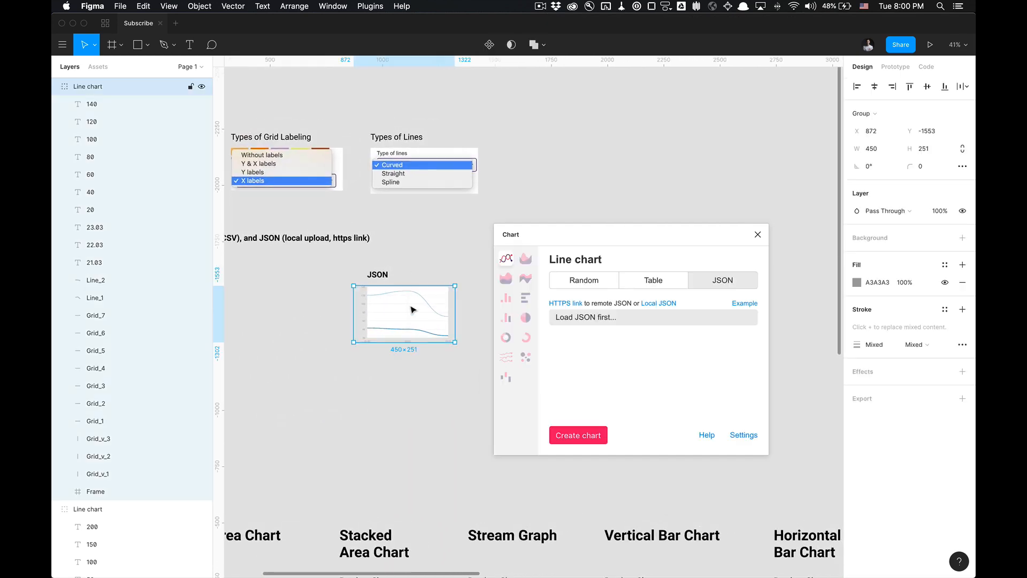
left_click(568, 304)
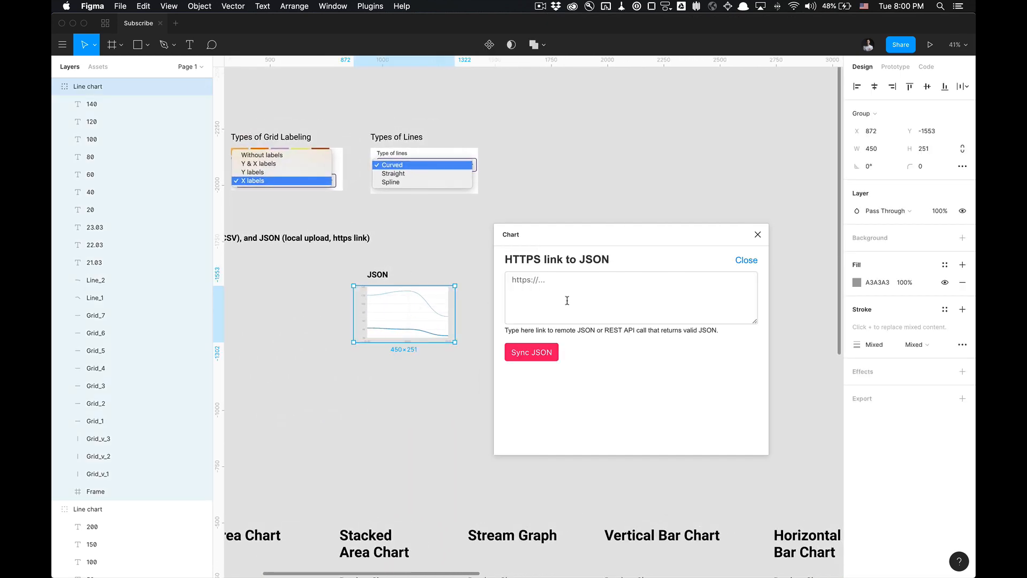
left_click(600, 303)
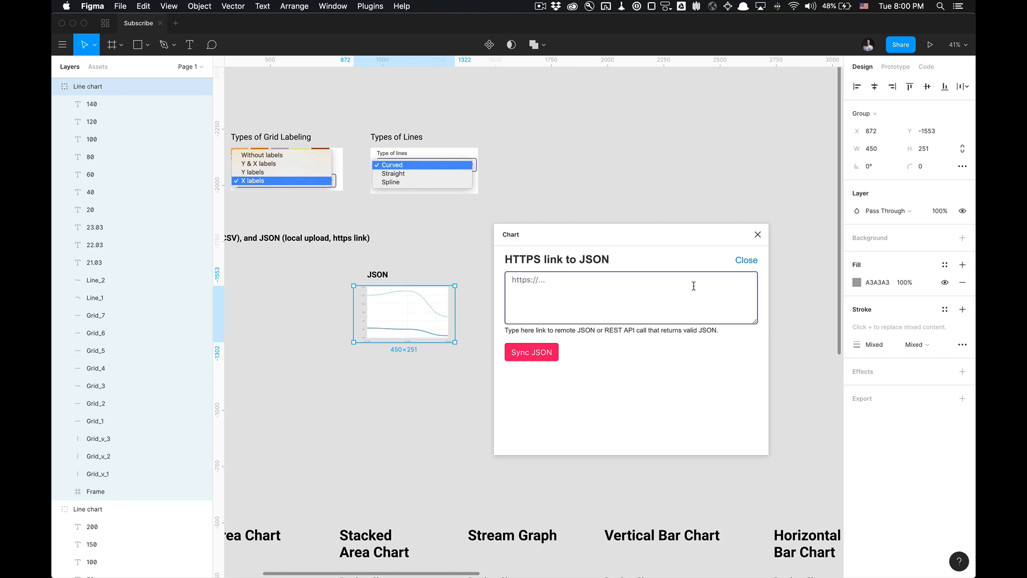
mouse_move(752, 325)
left_mouse_down()
mouse_move(635, 474)
mouse_move(617, 349)
mouse_move(688, 314)
mouse_move(727, 330)
mouse_move(764, 323)
mouse_move(776, 449)
mouse_move(640, 397)
mouse_move(721, 303)
mouse_move(726, 337)
mouse_move(708, 307)
mouse_move(737, 354)
mouse_move(748, 332)
left_mouse_up()
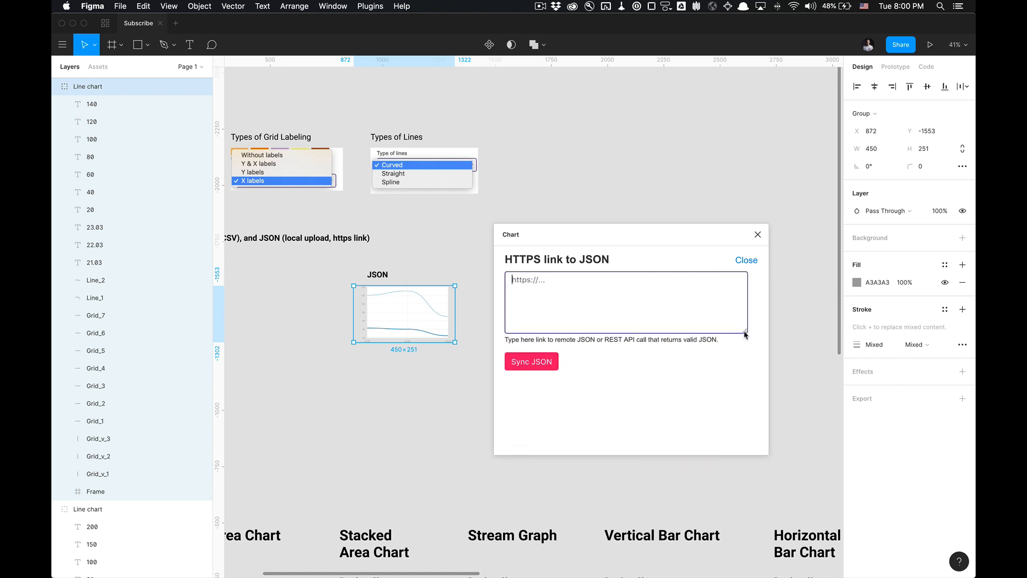
left_click(747, 262)
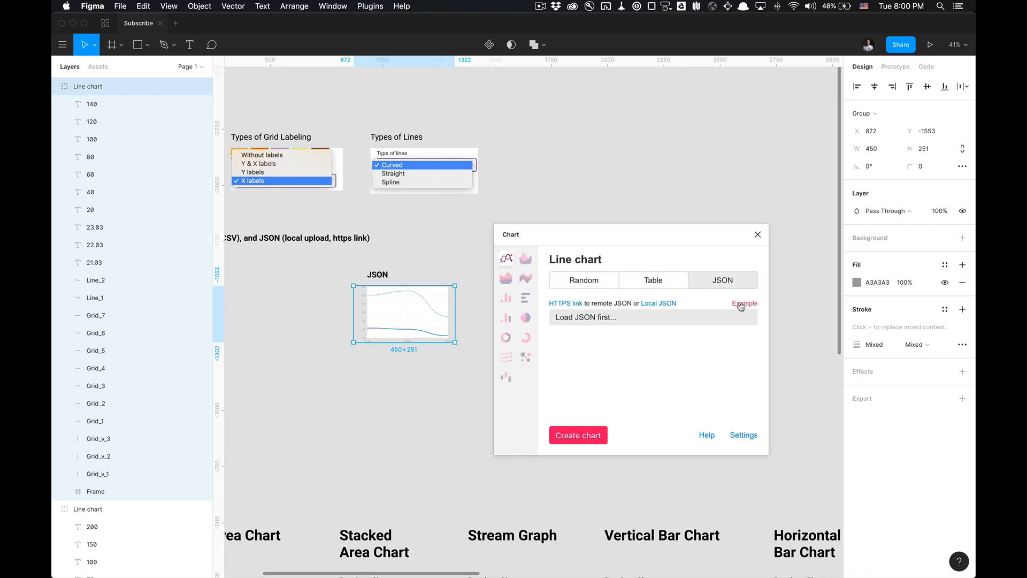
Open the Chart plugin's help documentation in the browser and look through its Getting started and Templates pages.
left_click(706, 435)
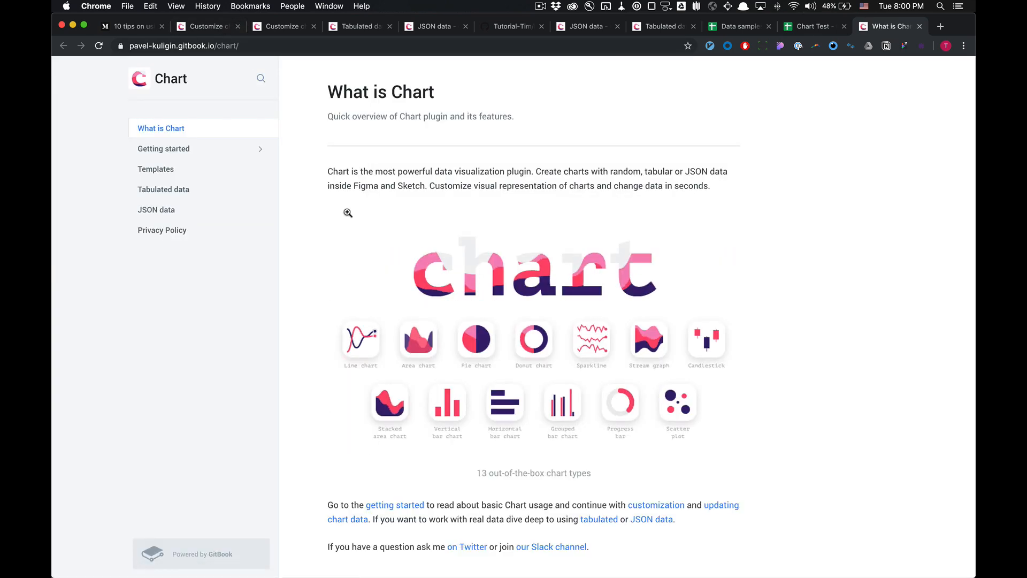
left_click(222, 150)
scroll(385, 193, "down", 5)
scroll(406, 219, "up", 5)
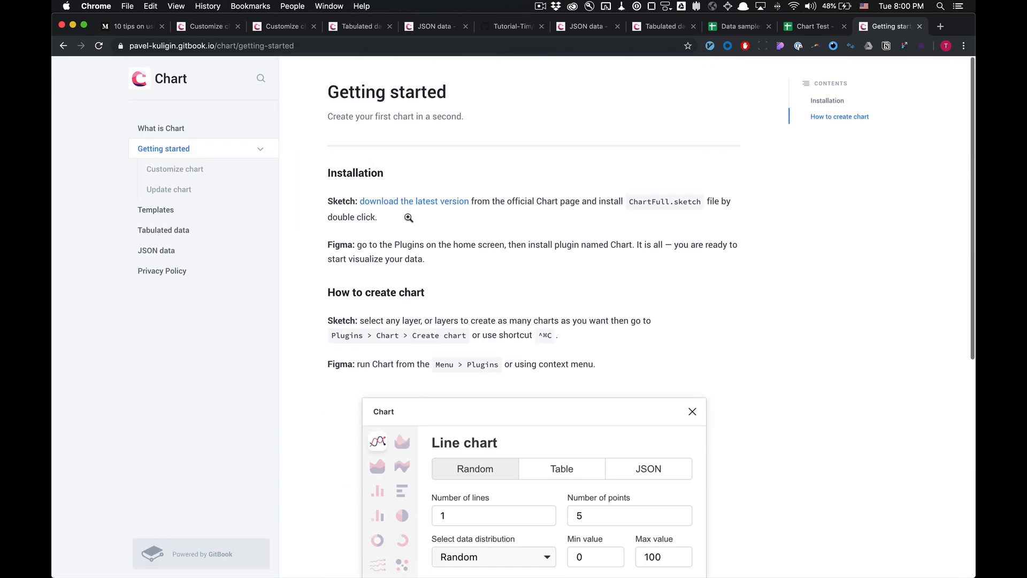
left_click(188, 213)
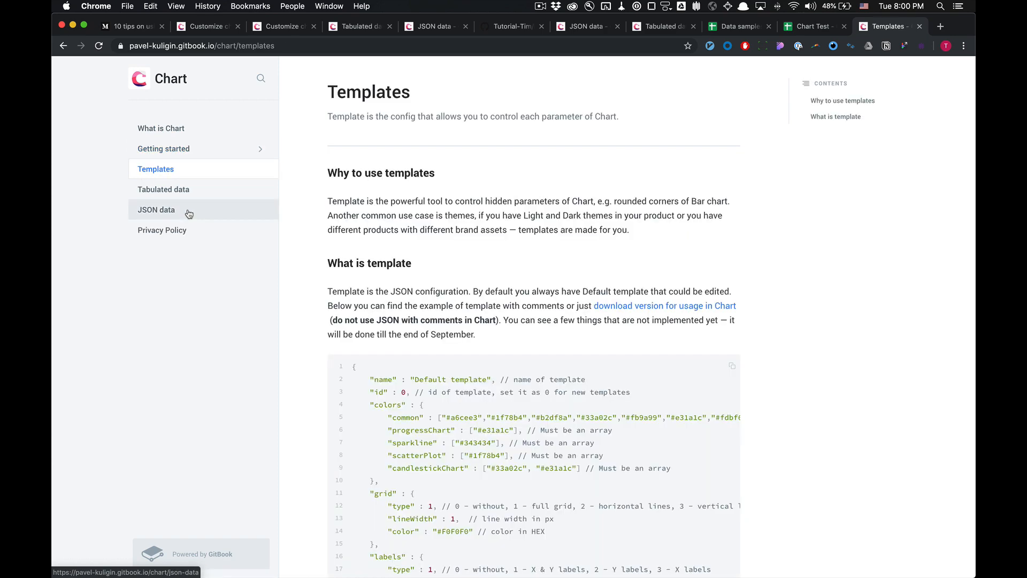
scroll(451, 325, "down", 1)
scroll(451, 326, "down", 7)
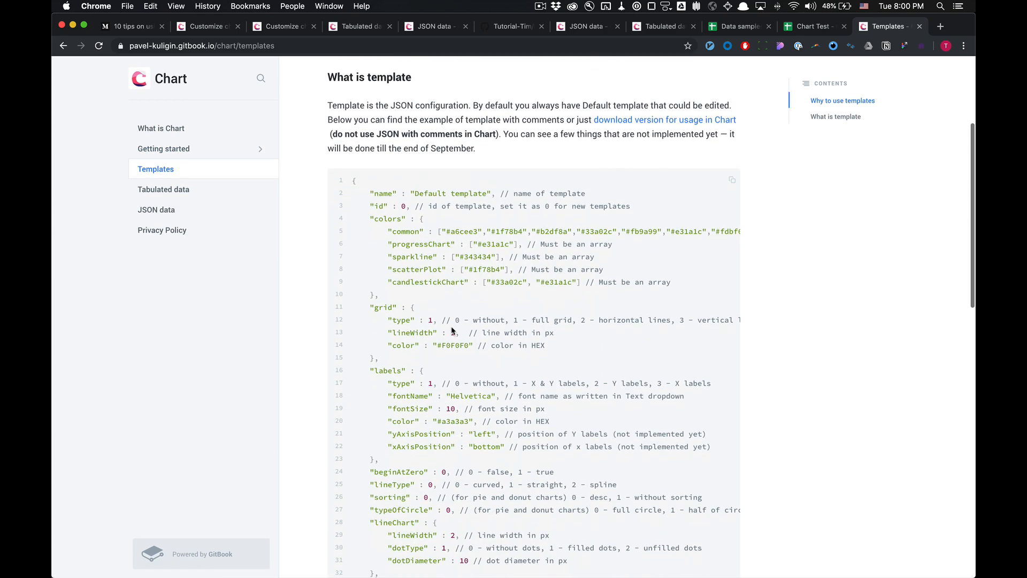
scroll(451, 326, "up", 5)
Switch back to Figma, deselect the line chart under the JSON heading and close the Chart plugin.
key("super+Tab")
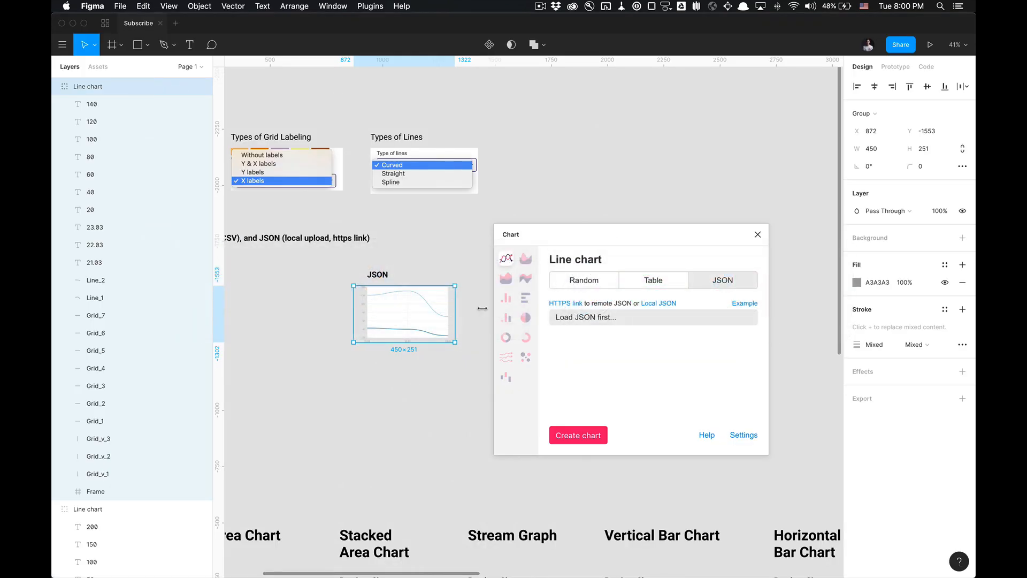
left_click(464, 303)
scroll(465, 303, "down", 5)
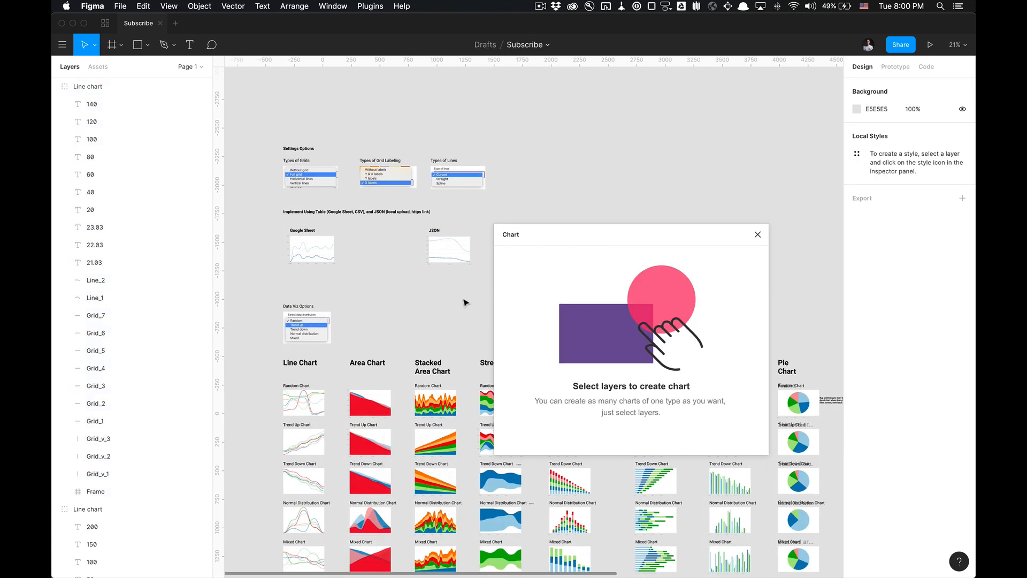
key("super+Tab")
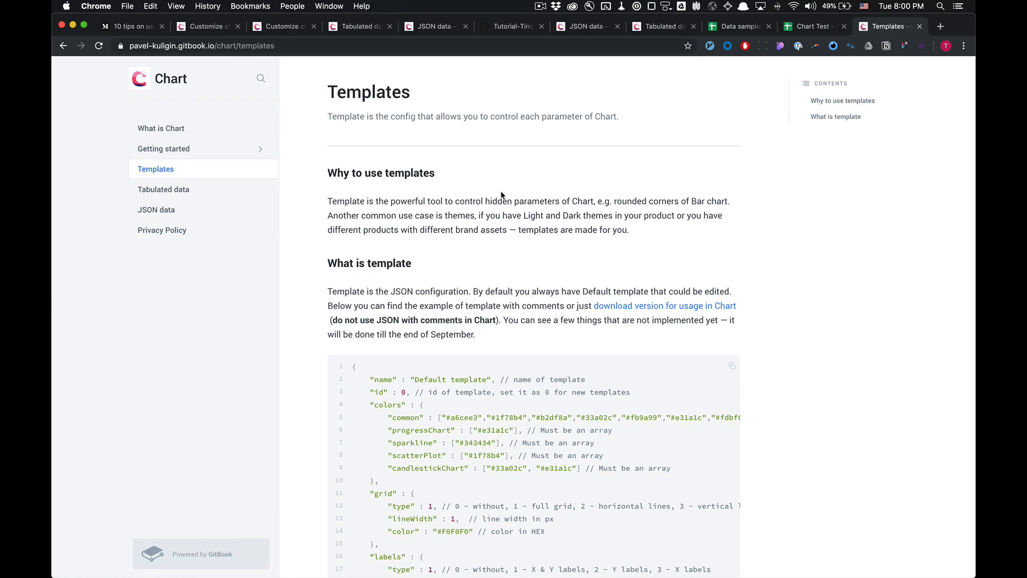
key("super+Tab")
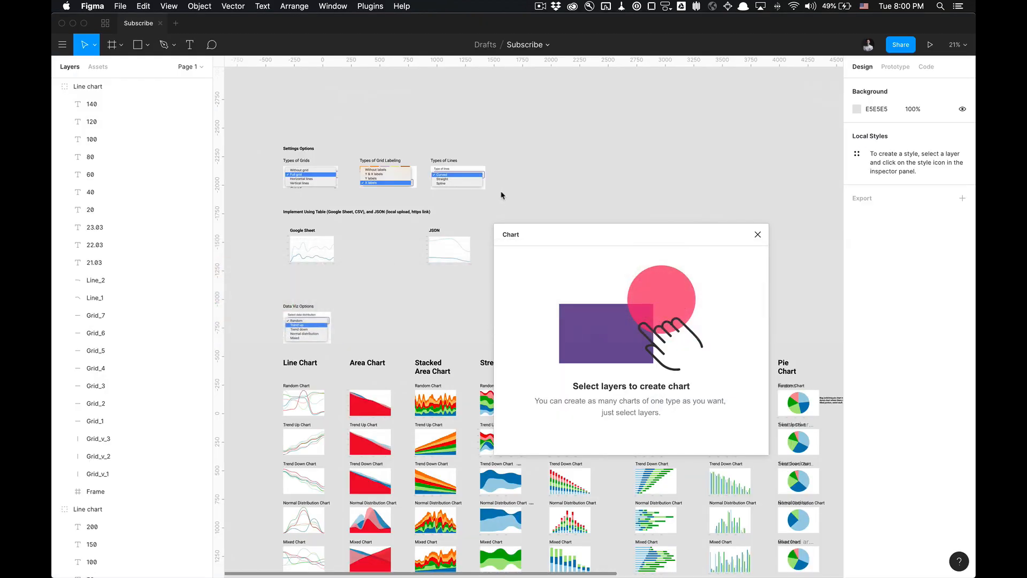
left_click(758, 236)
scroll(612, 275, "down", 5)
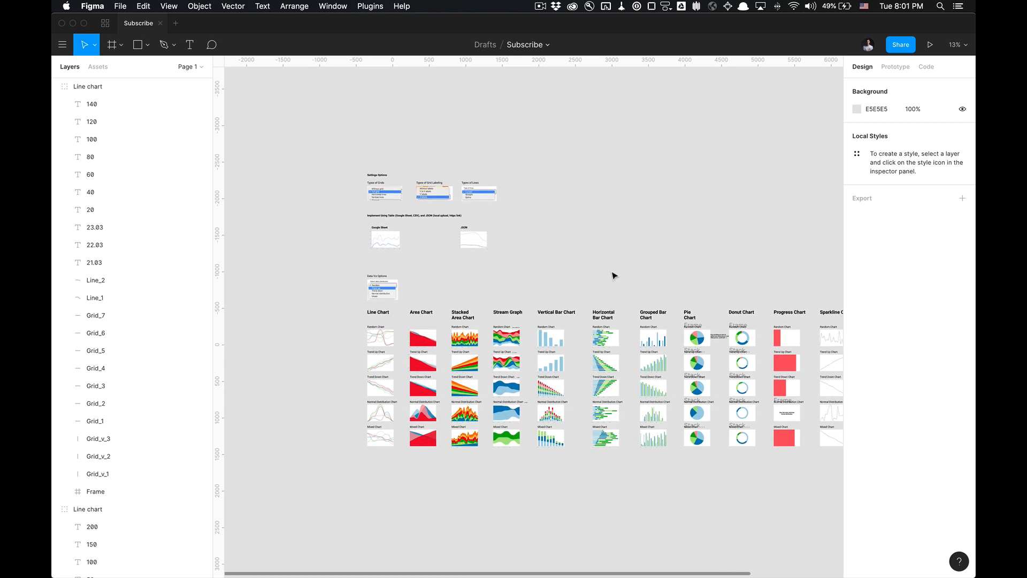
scroll(462, 292, "left", 1)
scroll(462, 292, "up", 1)
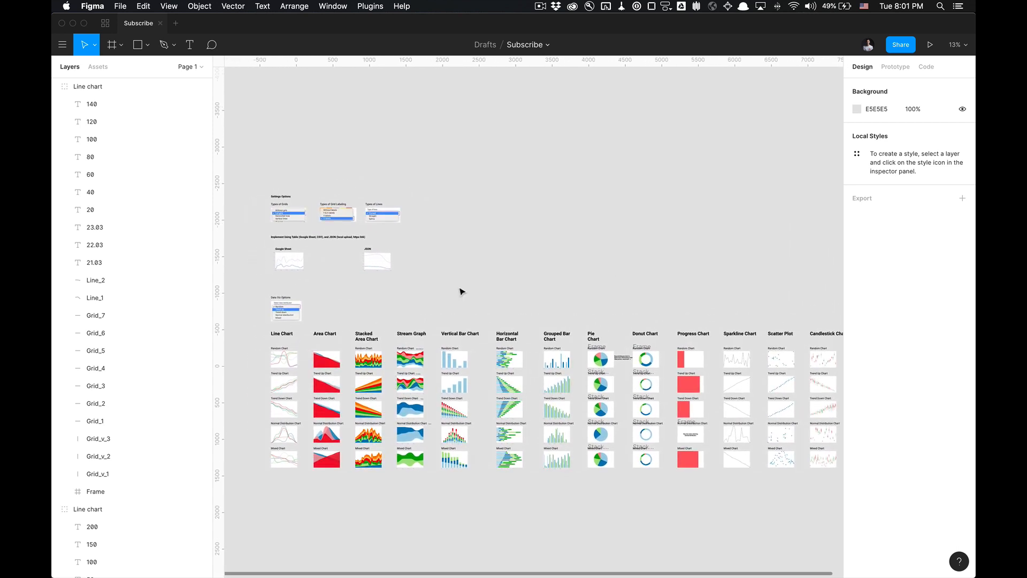